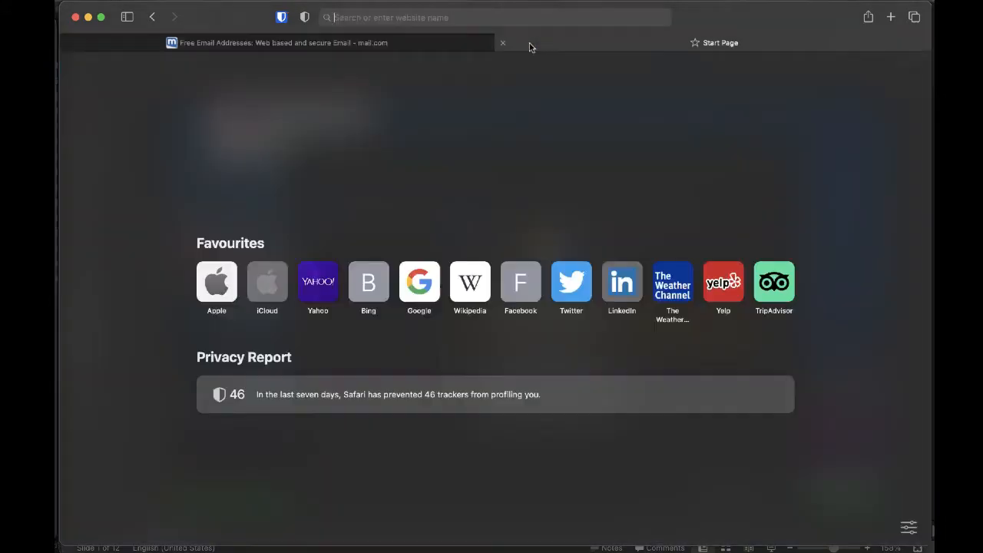
pyautogui.click(513, 15)
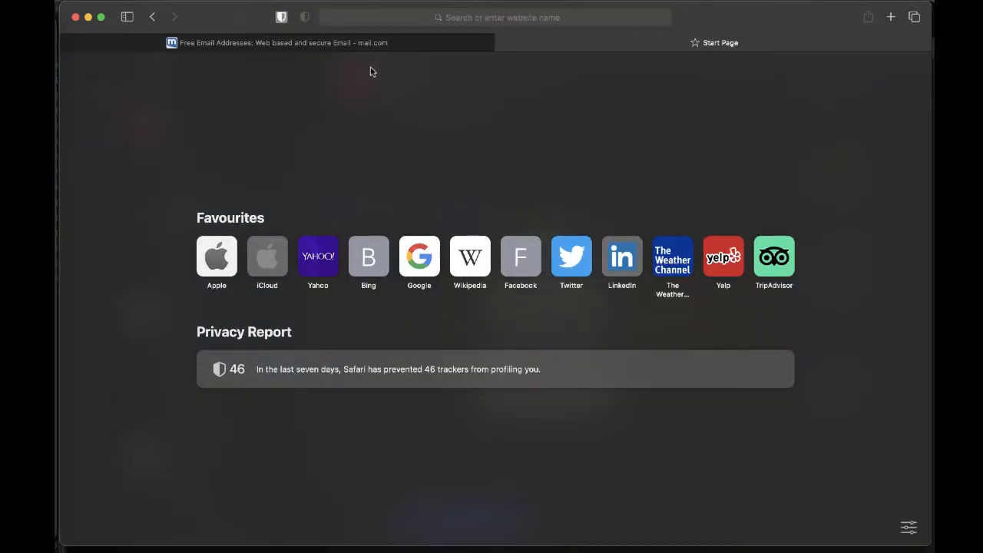
pyautogui.click(399, 17)
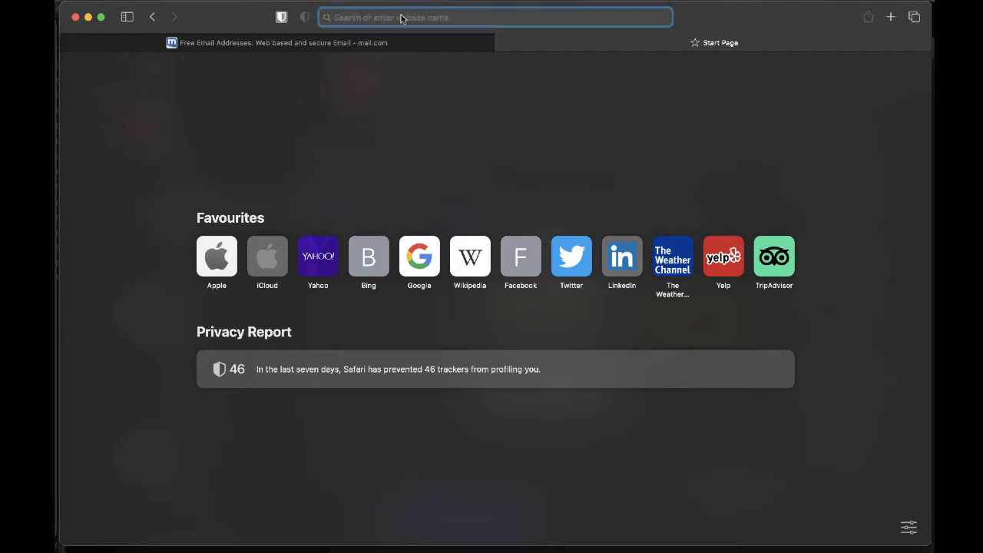
pyautogui.write('https://intro-to-qse-saas.eu.qlikcloud.com')
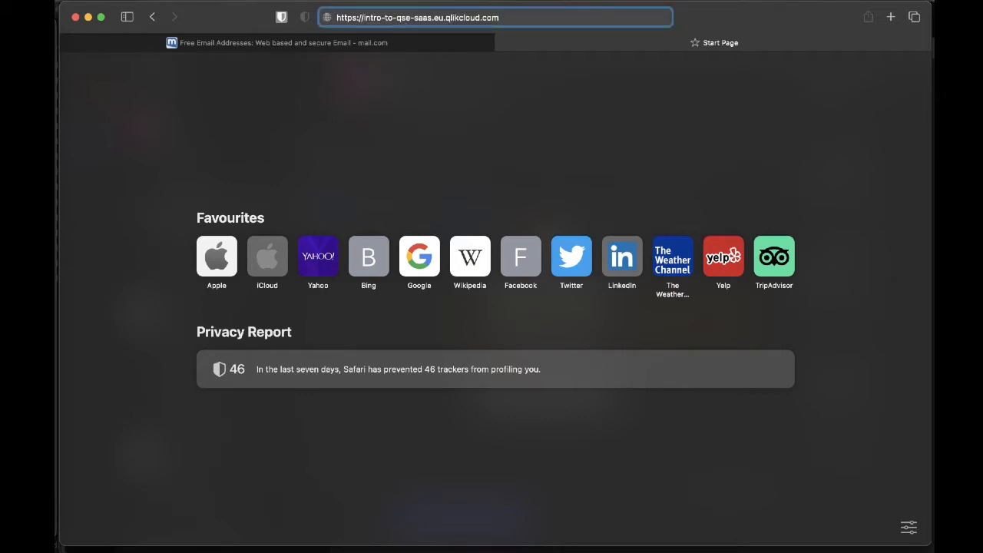
pyautogui.press('Return')
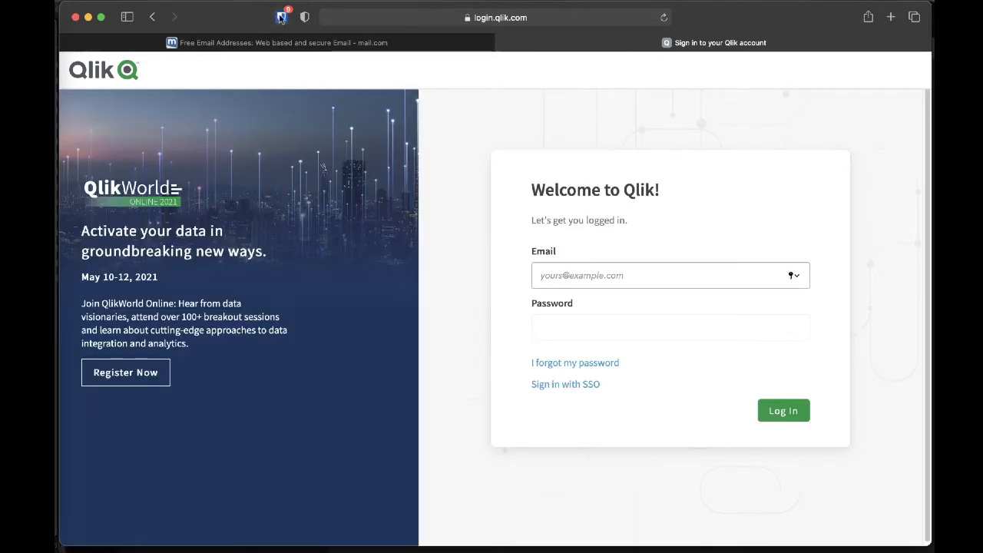
# Fill in the account email and password from the saved vault login and log in to Qlik.
pyautogui.click(281, 17)
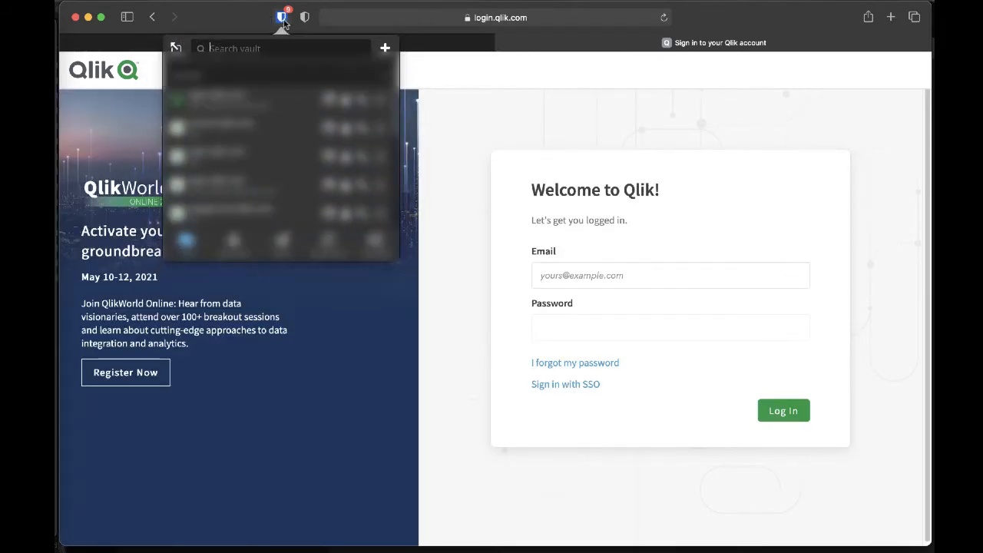
pyautogui.click(220, 95)
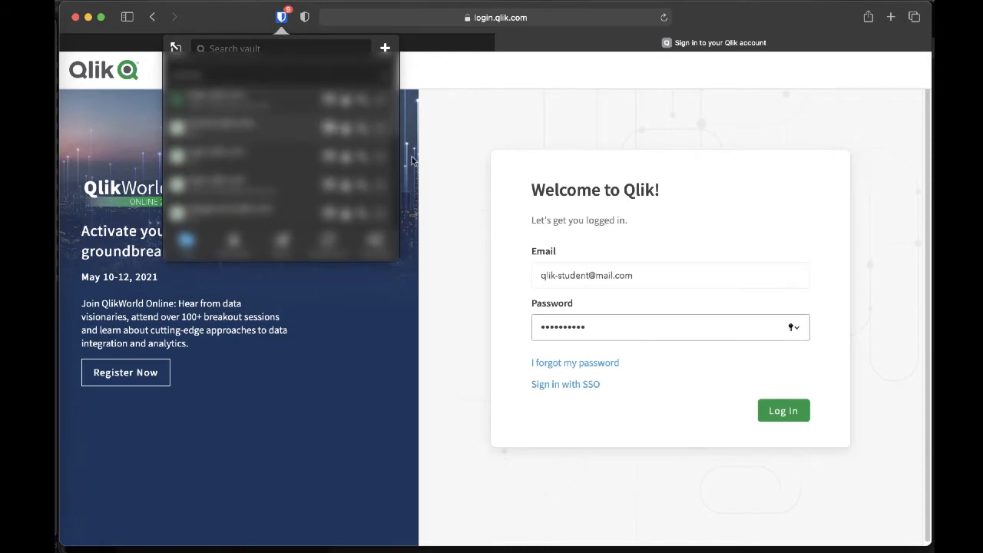
pyautogui.click(792, 417)
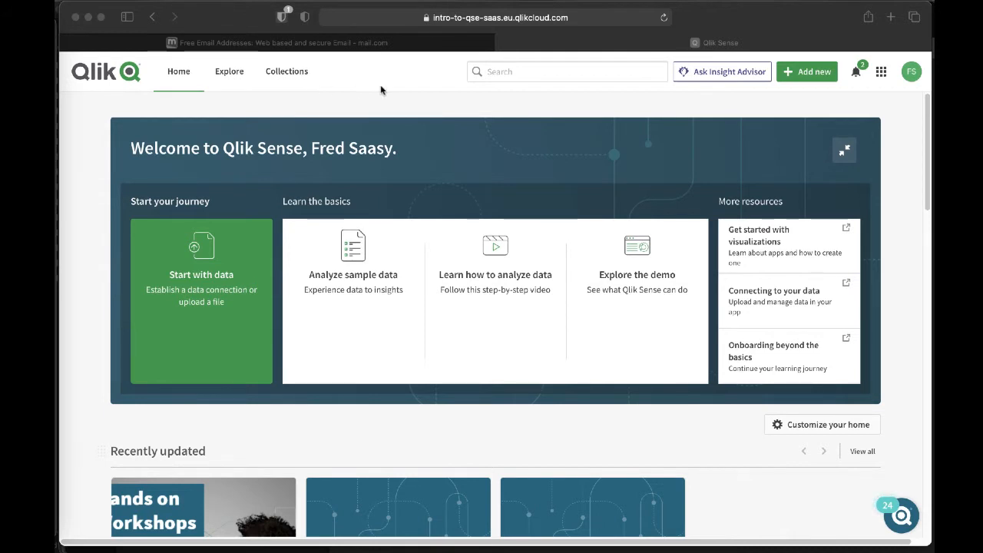
# Look over the app launcher's product and external links, and the options available for the user profile.
pyautogui.click(881, 72)
pyautogui.click(881, 72)
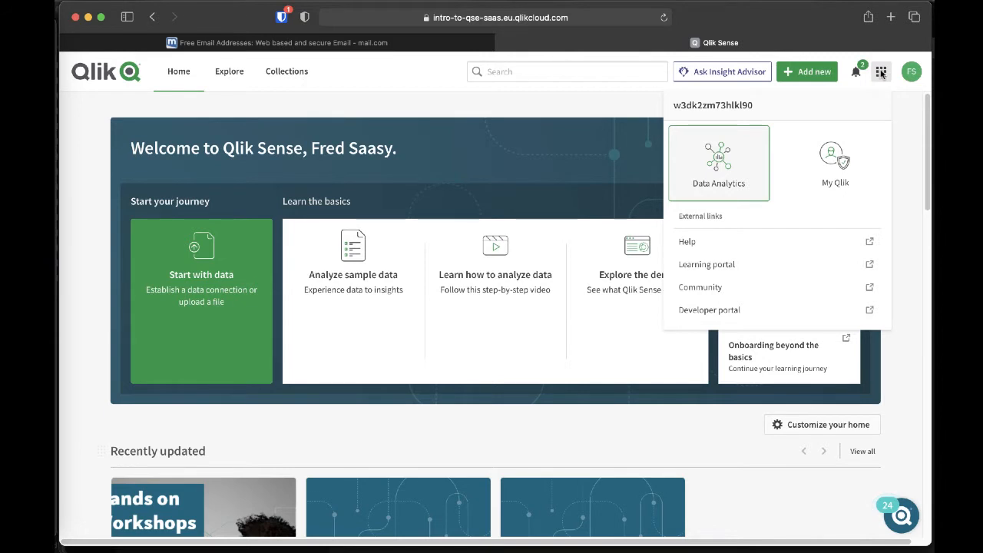
pyautogui.click(881, 71)
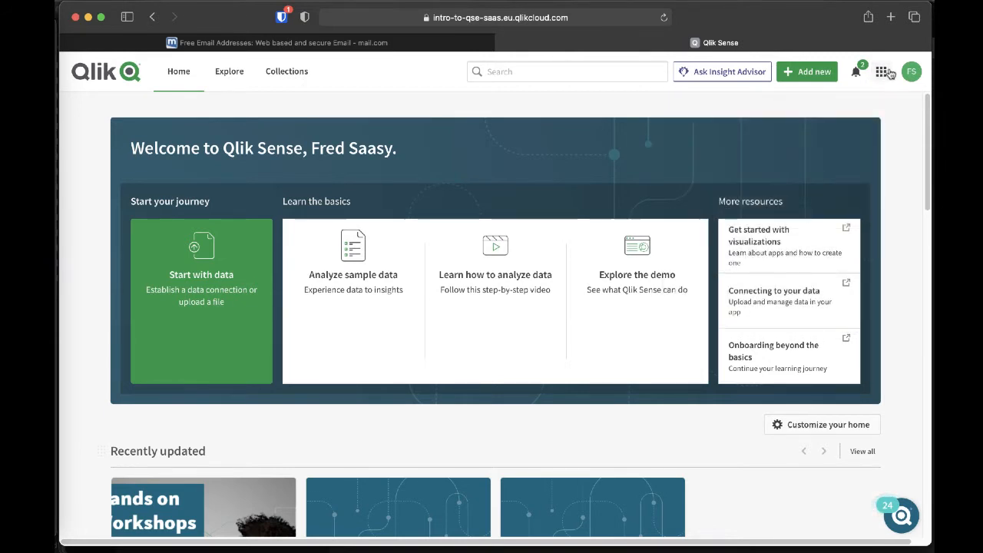
pyautogui.click(909, 72)
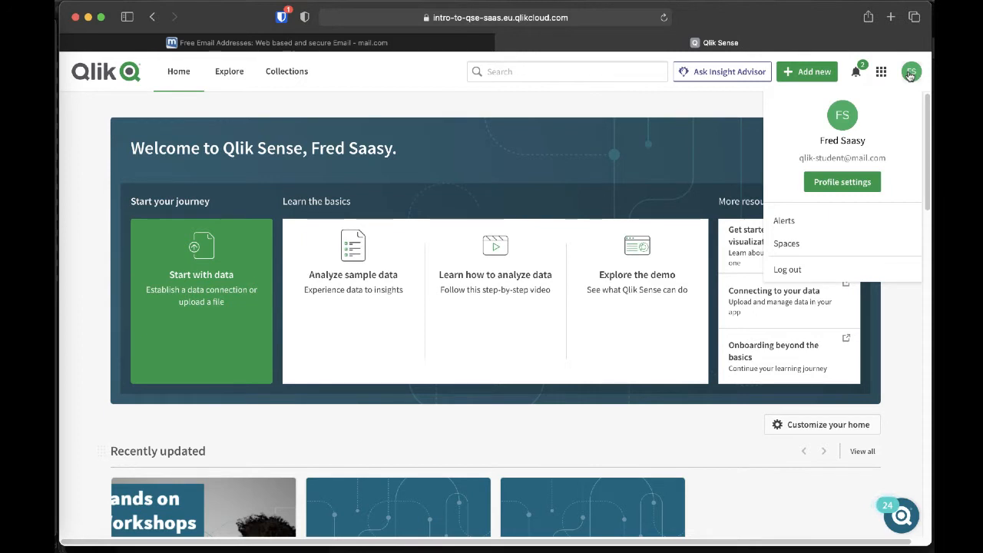
pyautogui.click(910, 73)
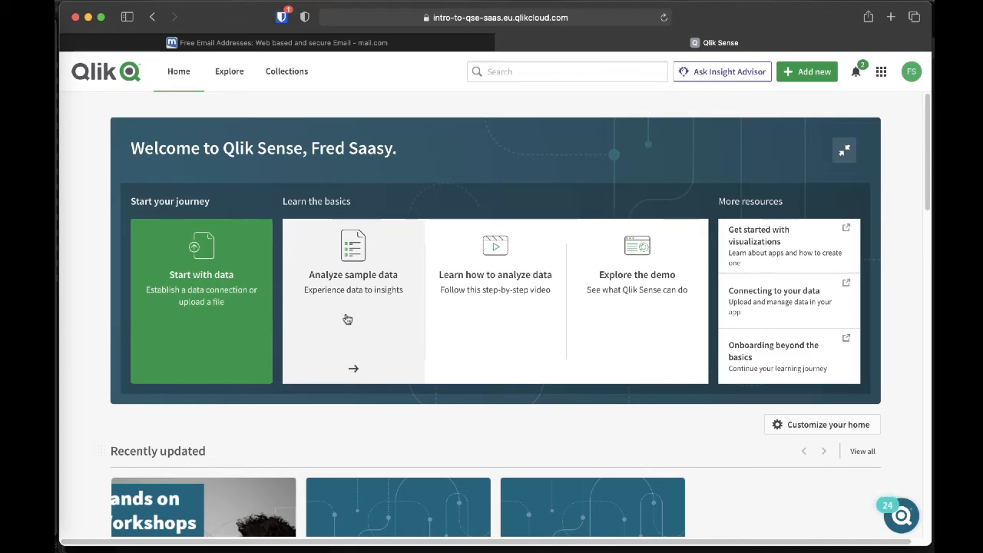
# View the collections offered for customizing the home page and the Connect & Learn categories, closing both without changes.
pyautogui.click(827, 426)
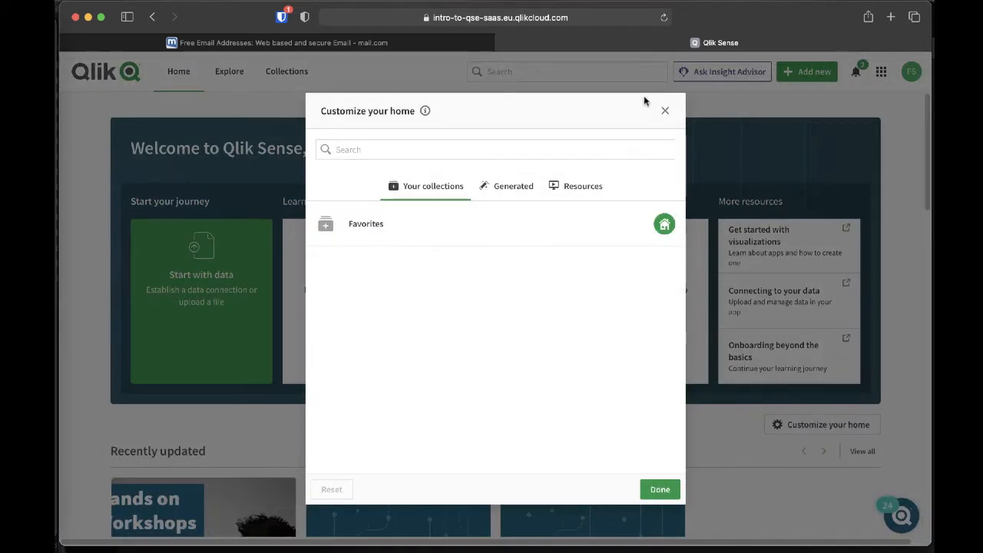
pyautogui.click(666, 112)
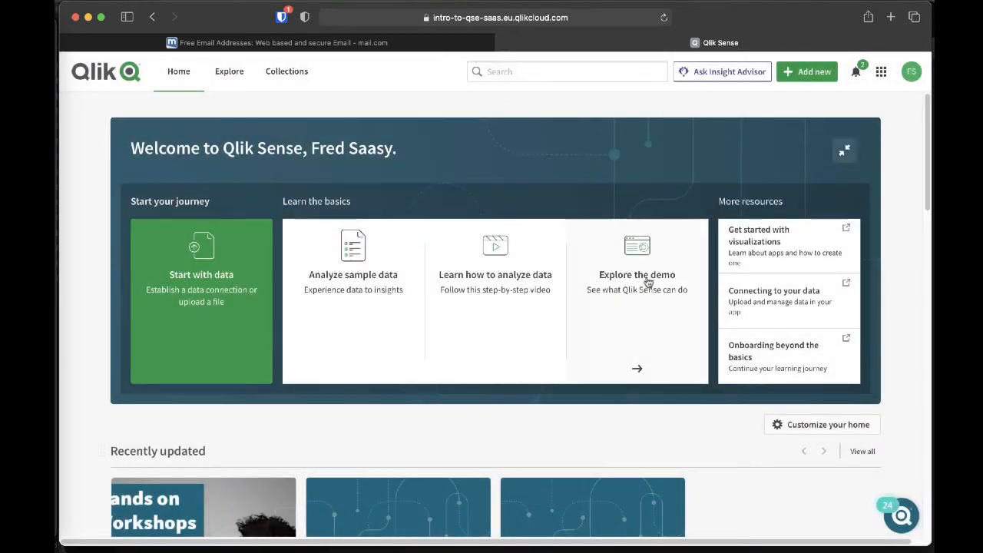
pyautogui.click(900, 515)
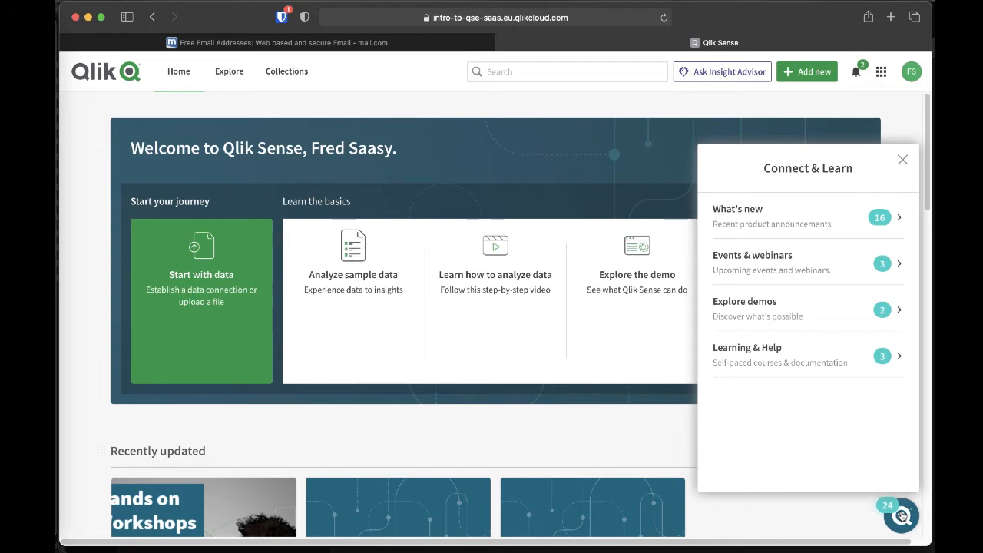
pyautogui.click(901, 516)
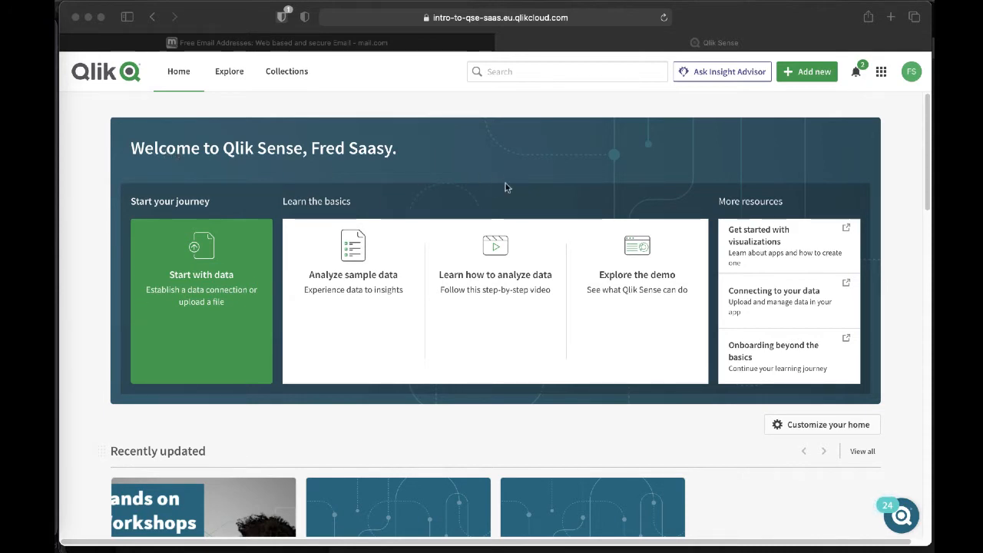
# Open the Explore the demo app to view its Beginning with the basics sheet and return to the hub home.
pyautogui.click(632, 280)
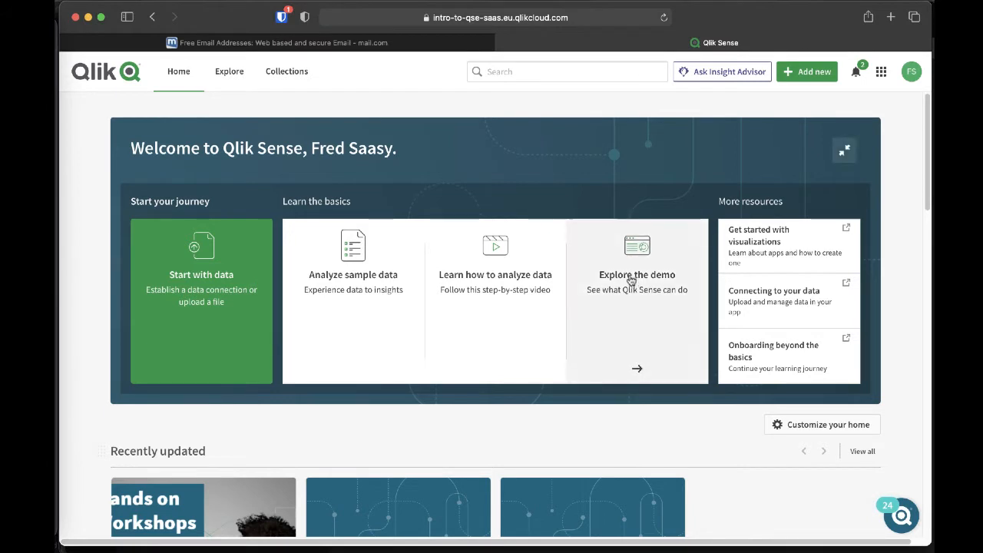
pyautogui.click(631, 280)
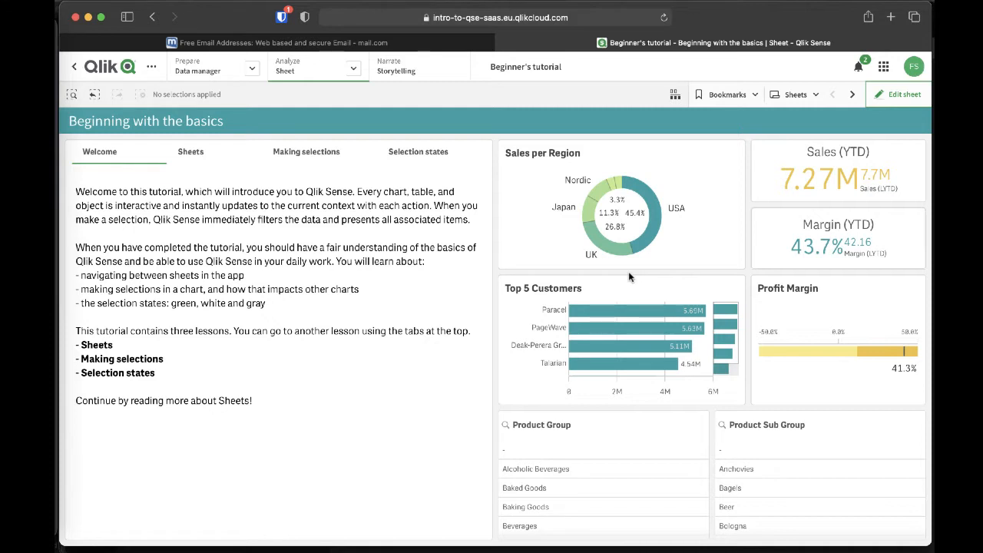
pyautogui.moveTo(611, 250)
pyautogui.click(100, 70)
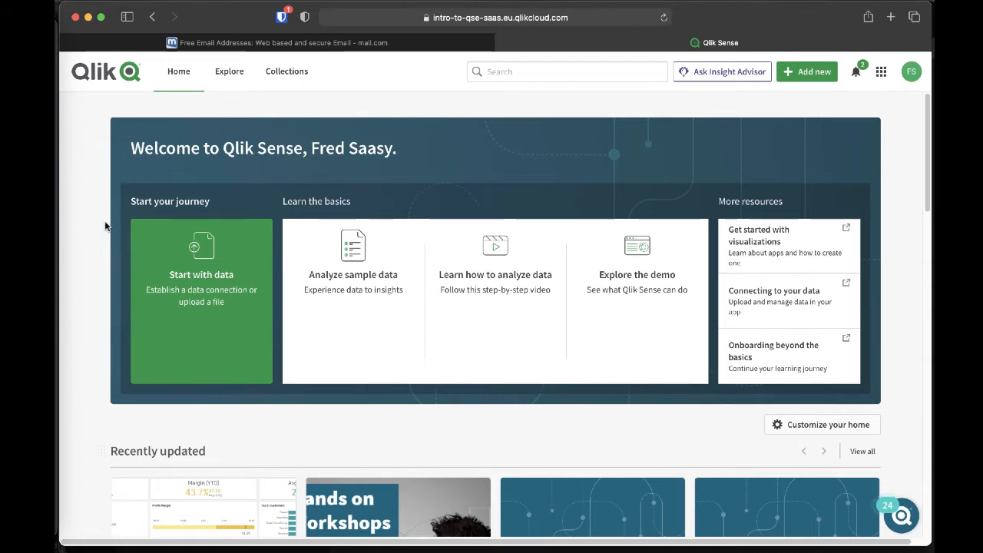
# Review the What's new, Events & webinars, Explore demos and Learning & Help sections of Connect & Learn.
pyautogui.click(902, 518)
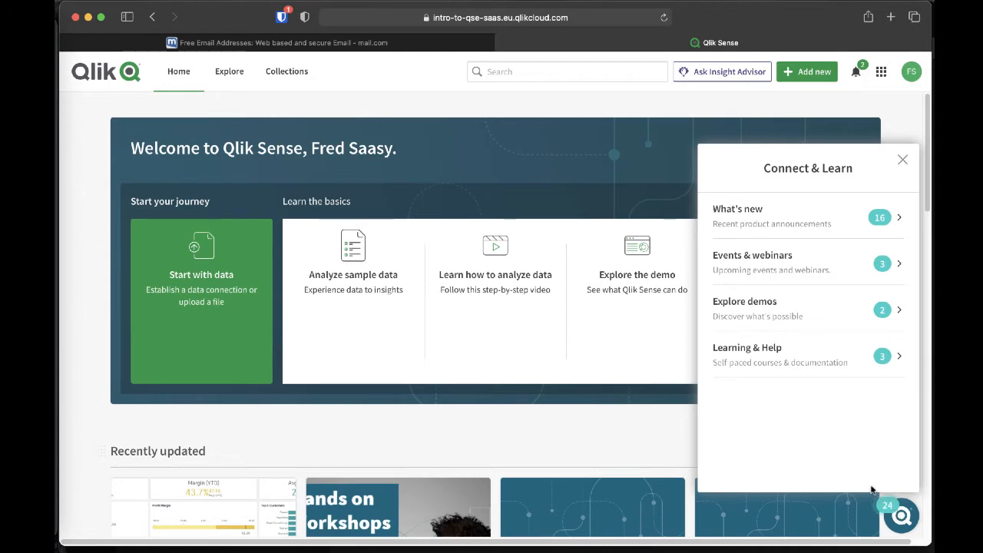
pyautogui.click(763, 221)
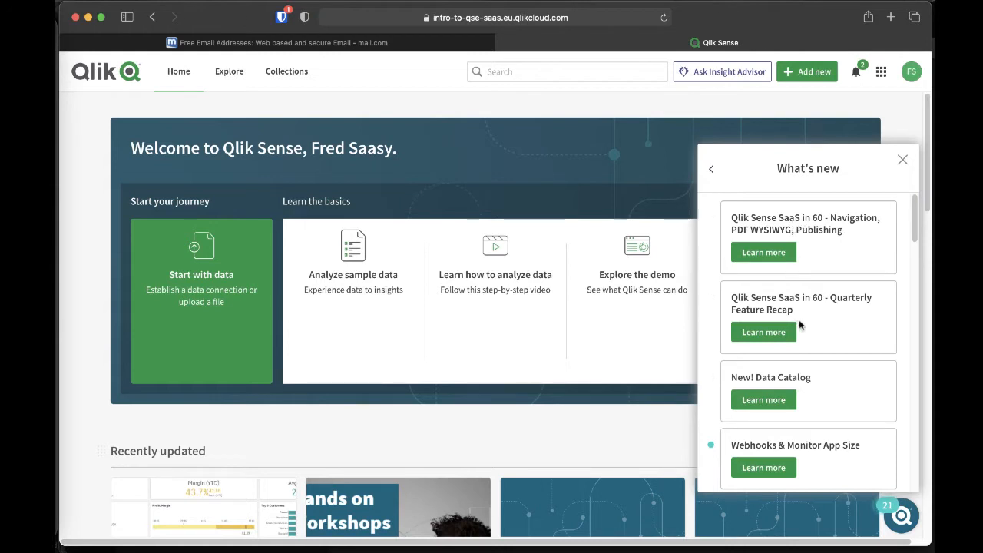
pyautogui.click(710, 169)
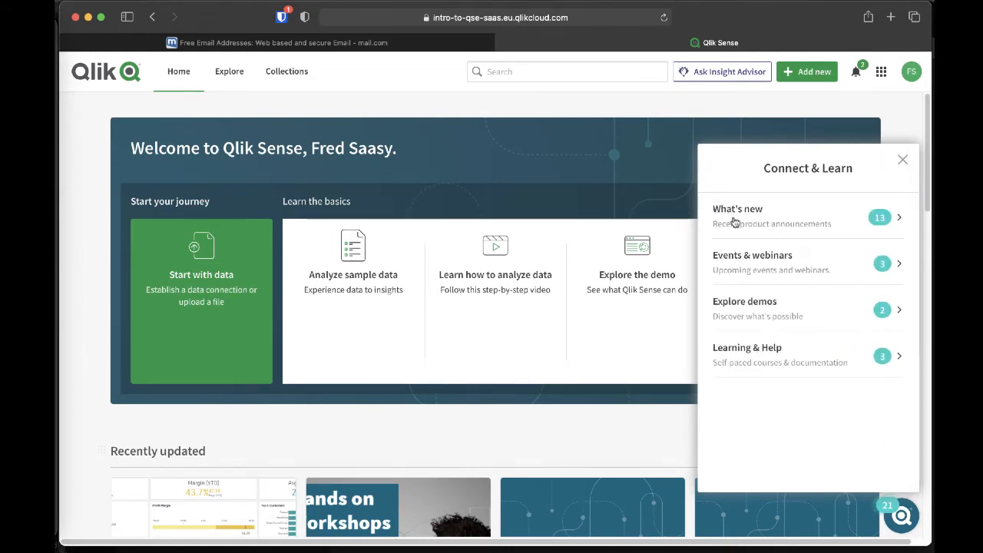
pyautogui.click(792, 271)
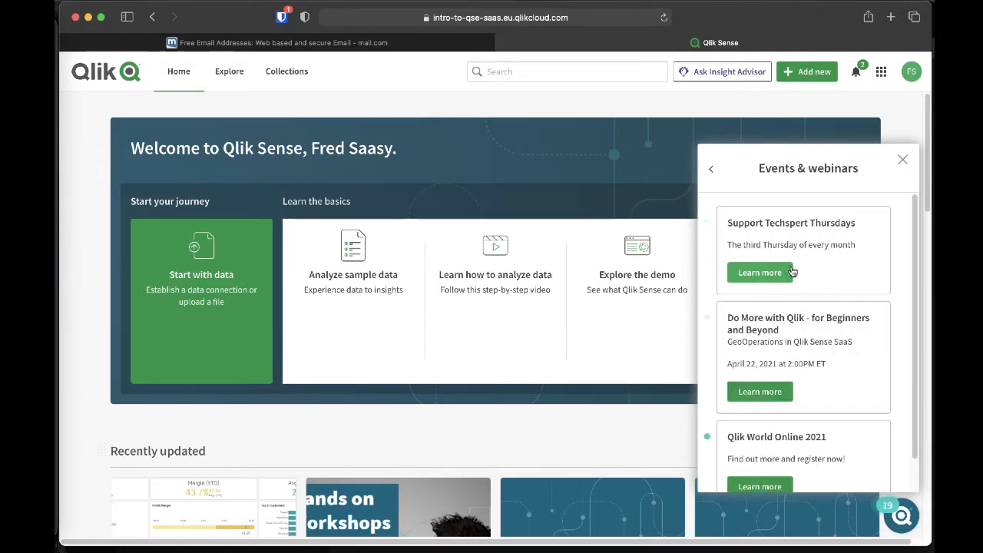
pyautogui.click(710, 170)
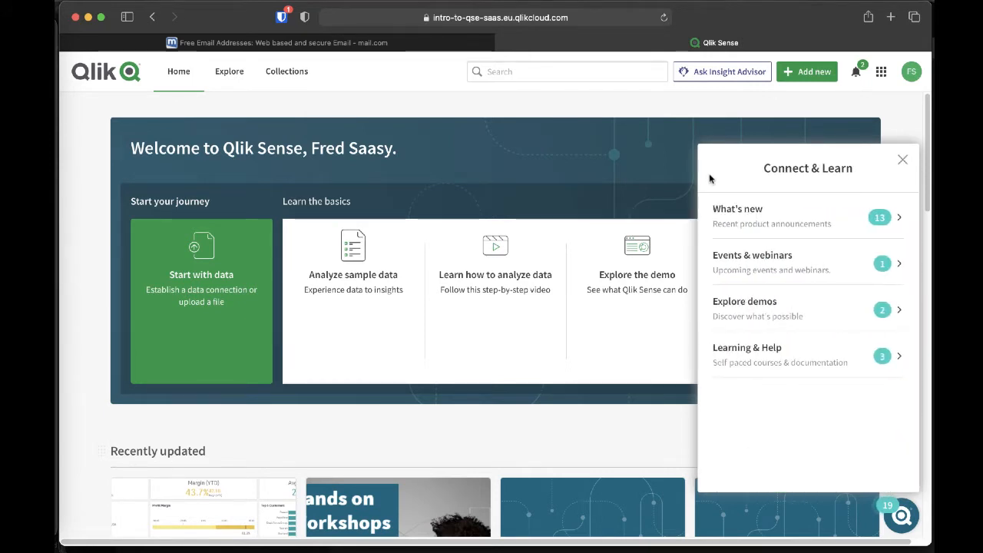
pyautogui.click(795, 307)
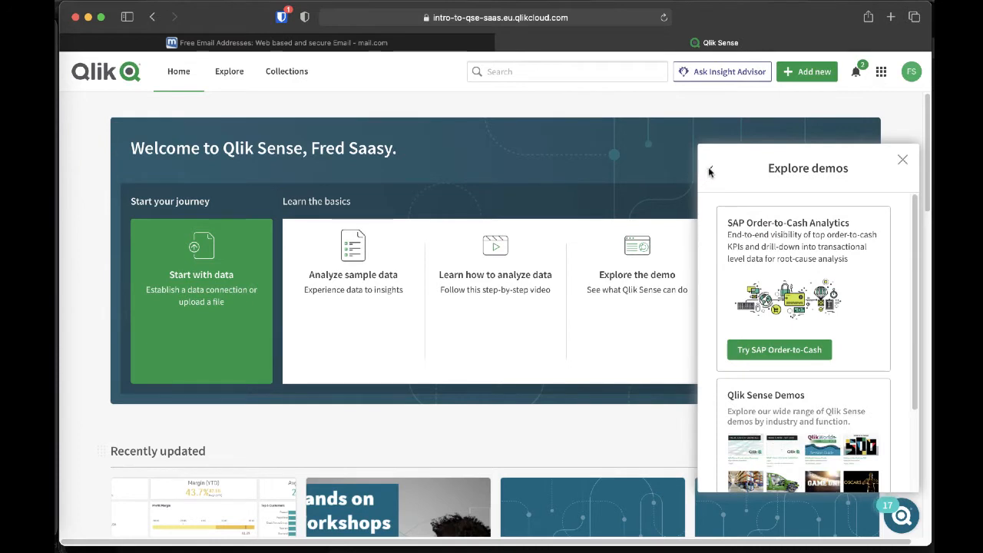
pyautogui.scroll(-3, 745, 222)
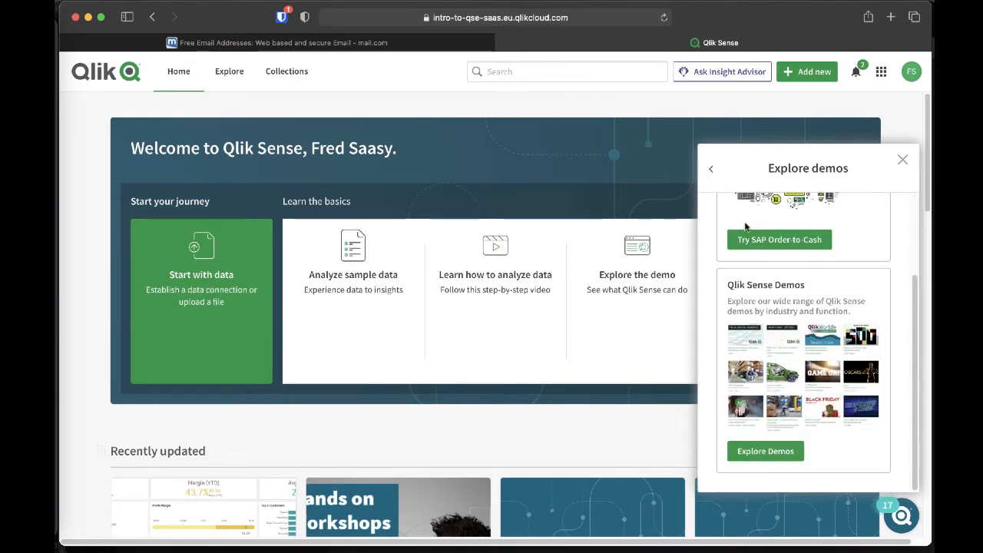
pyautogui.click(709, 170)
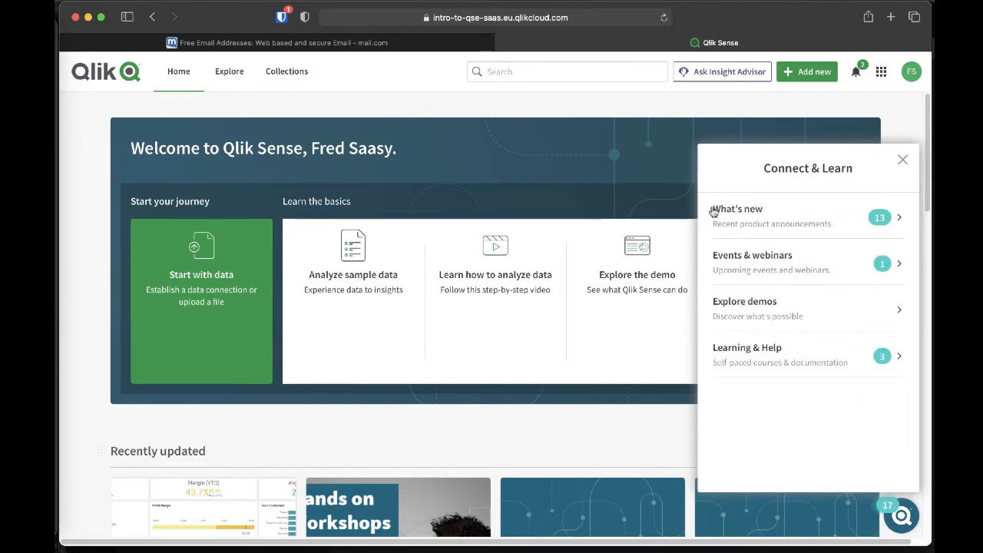
pyautogui.click(764, 359)
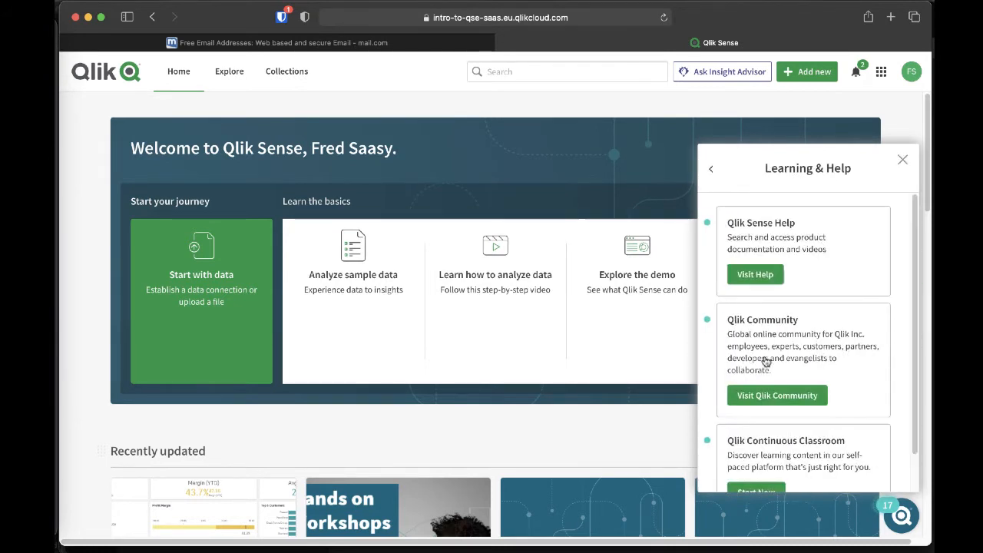
pyautogui.scroll(-3, 761, 349)
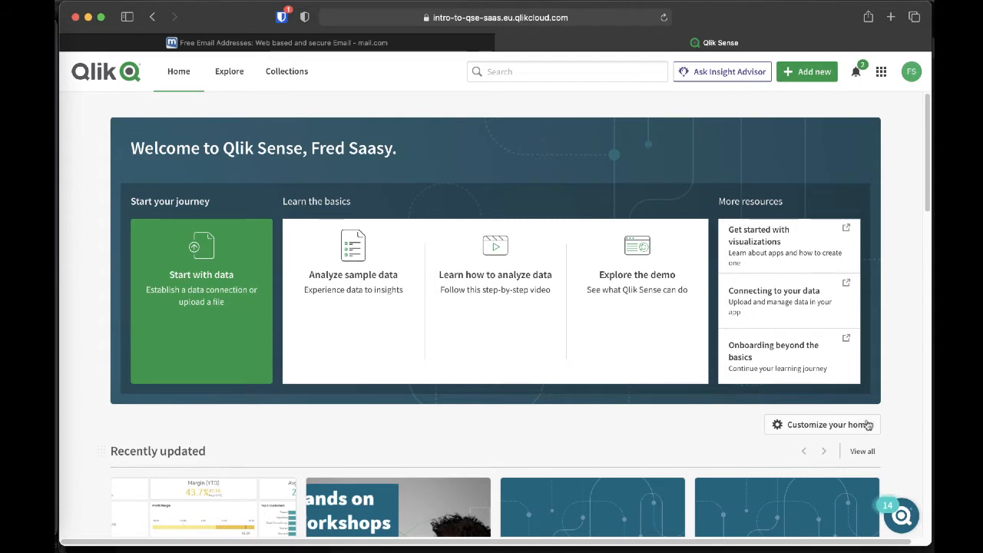
# Add the Training resource collection to the home page and show it there.
pyautogui.click(801, 425)
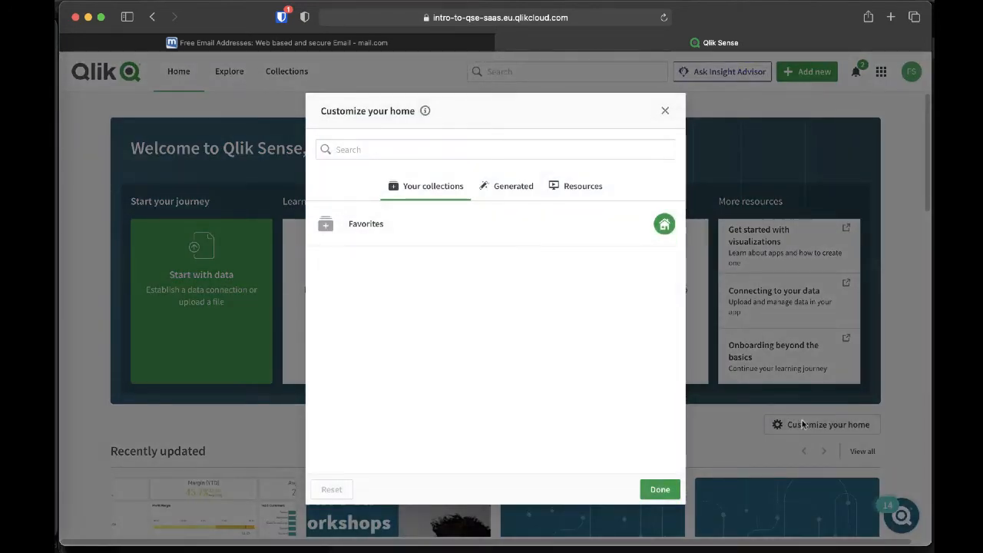
pyautogui.click(581, 193)
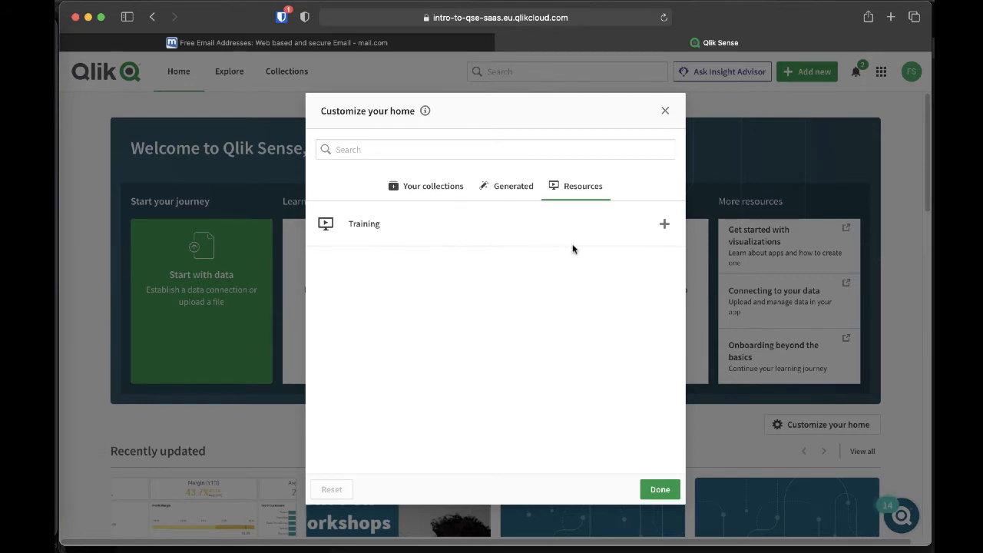
pyautogui.click(665, 226)
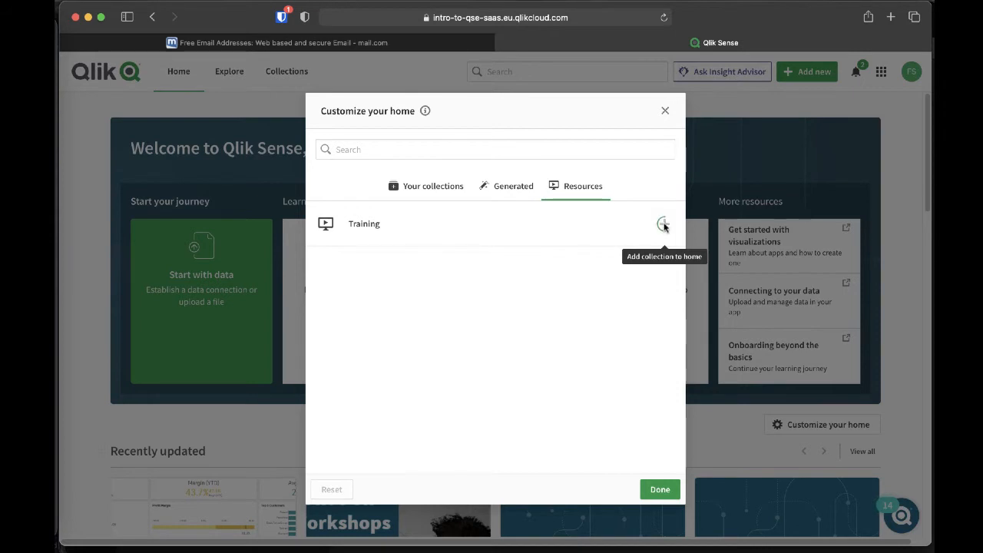
pyautogui.click(654, 488)
pyautogui.scroll(-5, 624, 403)
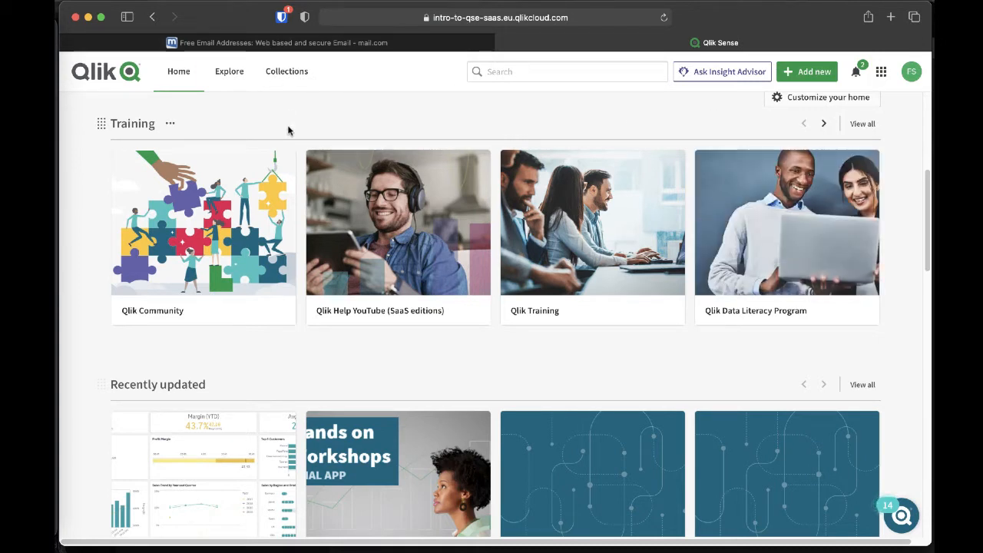
# Create a new shared space named Qlik-student-space from the Explore page's list of spaces.
pyautogui.click(228, 75)
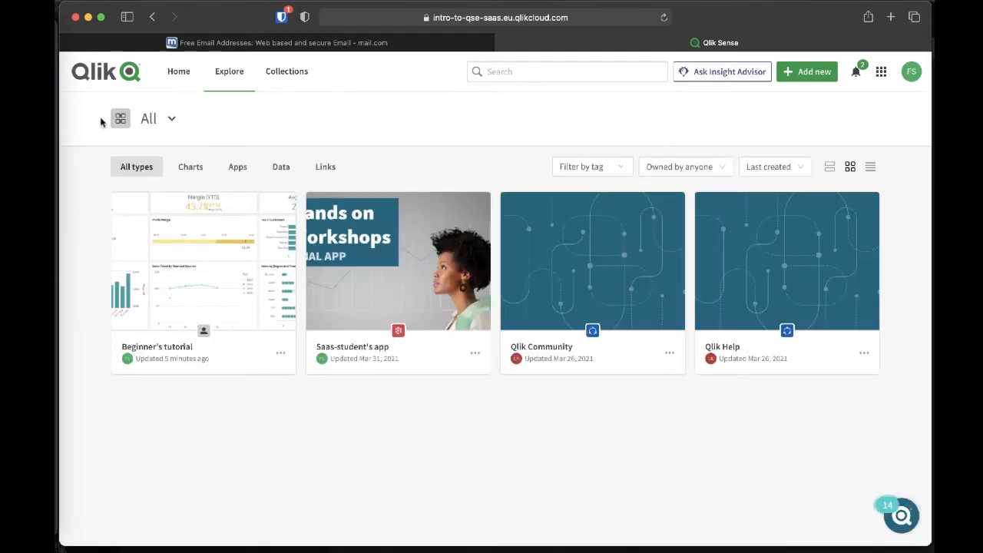
pyautogui.click(173, 122)
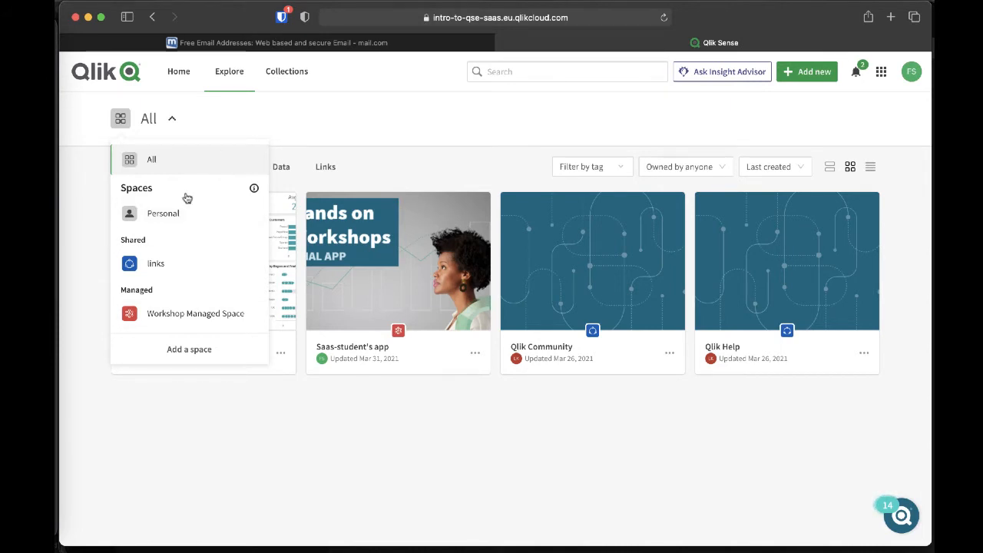
pyautogui.click(189, 349)
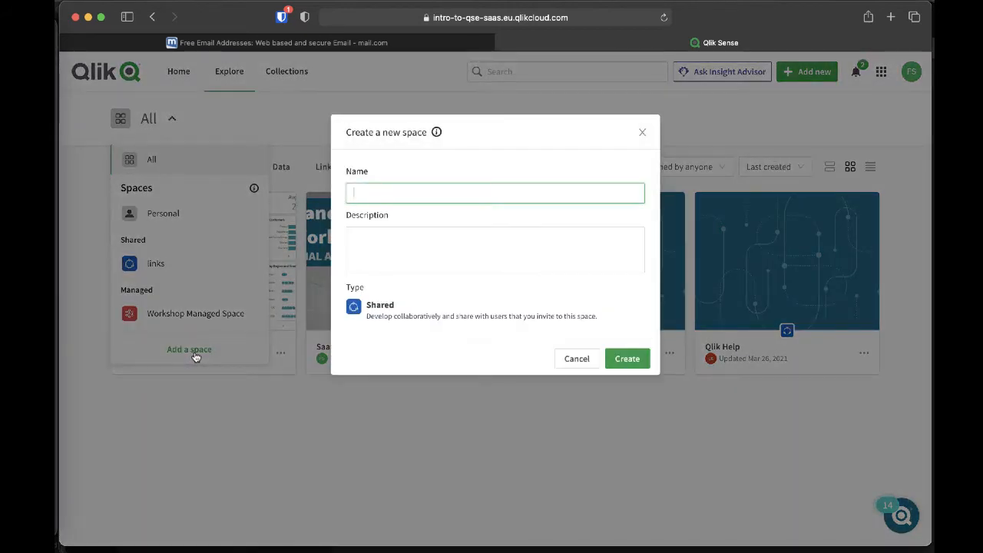
pyautogui.click(379, 195)
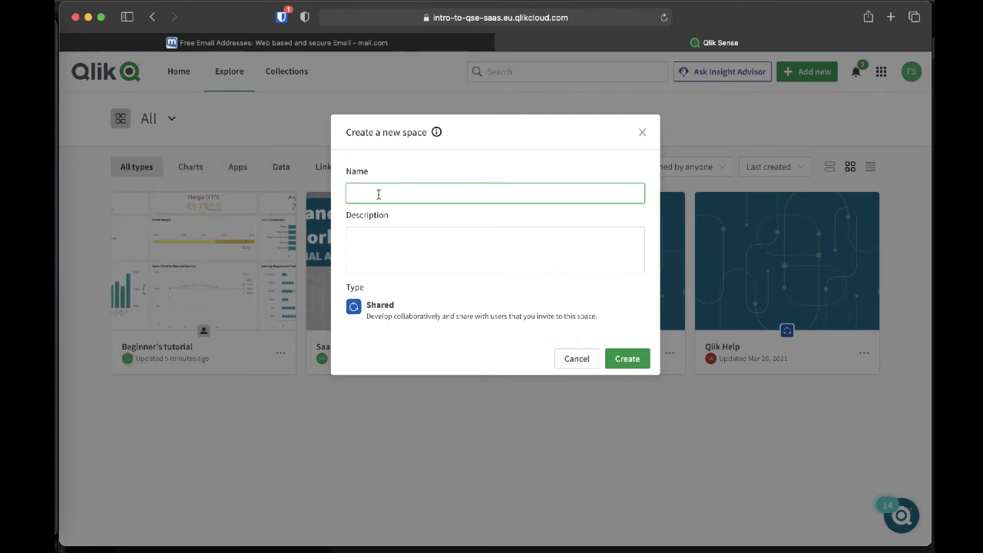
pyautogui.write('qlik-student')
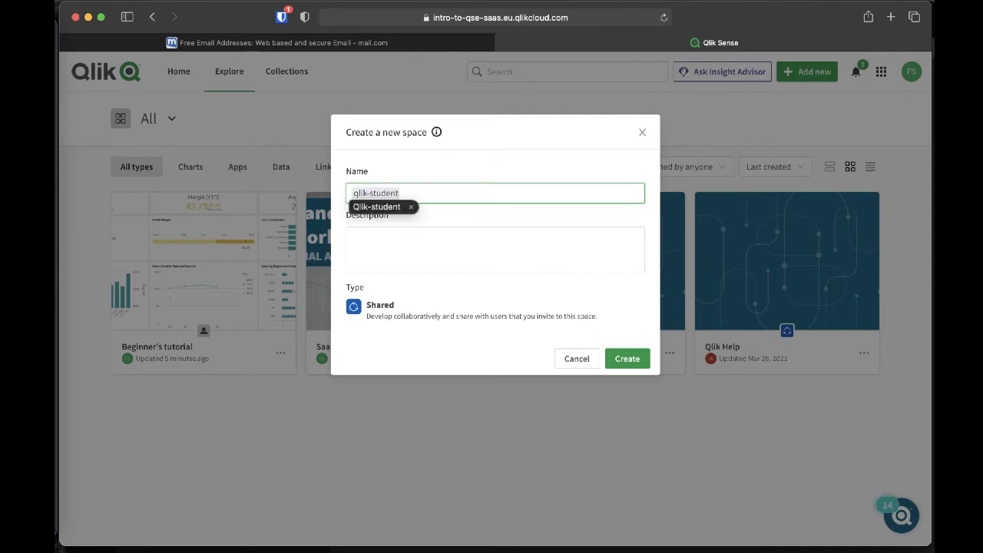
pyautogui.write('-space')
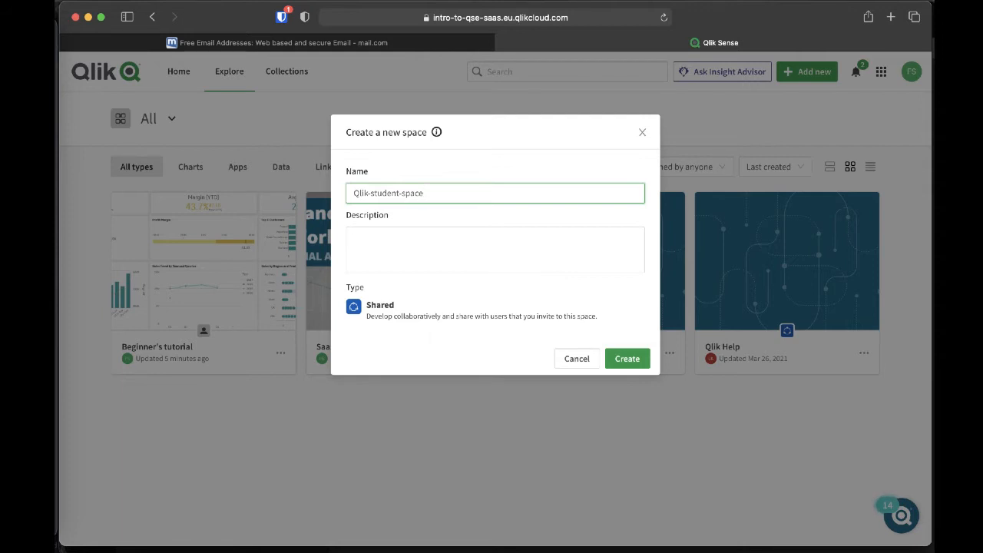
pyautogui.click(627, 361)
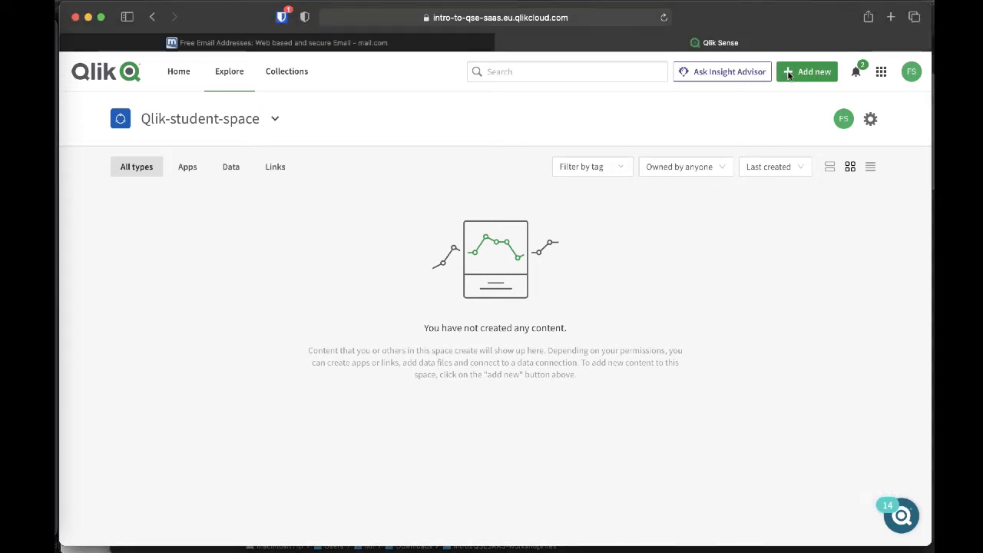
# Choose SaaS Workshop.qvf from the Intro2QSESAAS-workshopFiles folder in Downloads as the app to upload into Qlik-student-space.
pyautogui.click(811, 73)
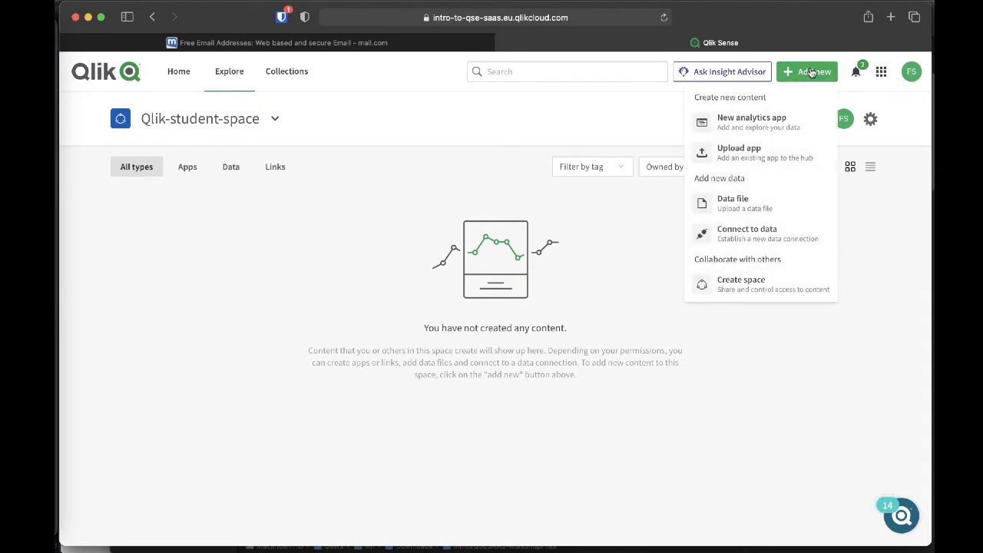
pyautogui.click(725, 152)
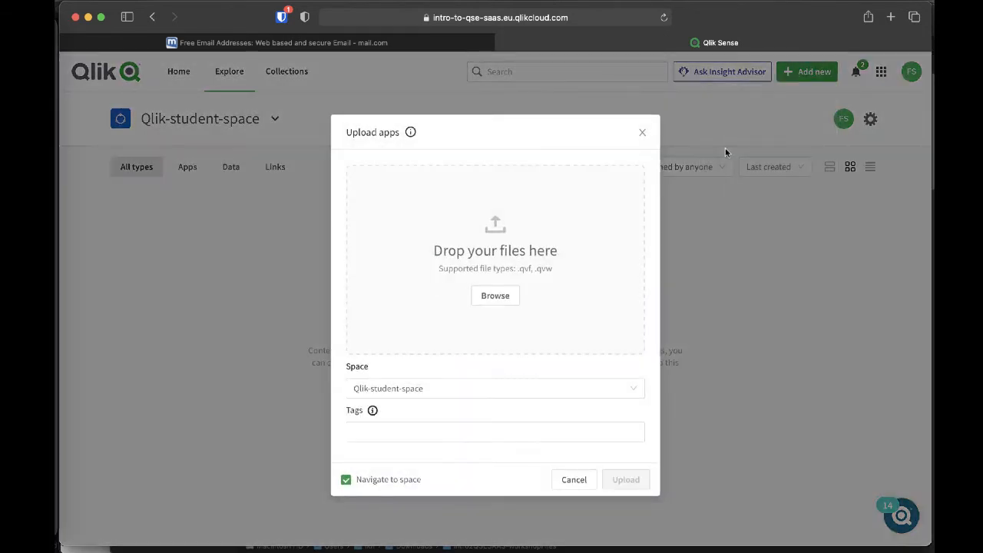
pyautogui.click(495, 297)
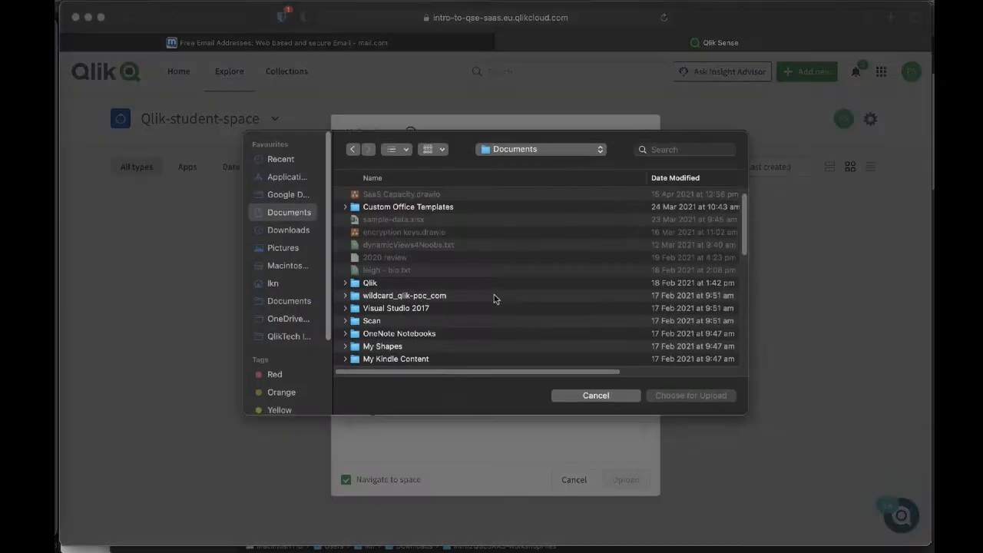
pyautogui.click(278, 235)
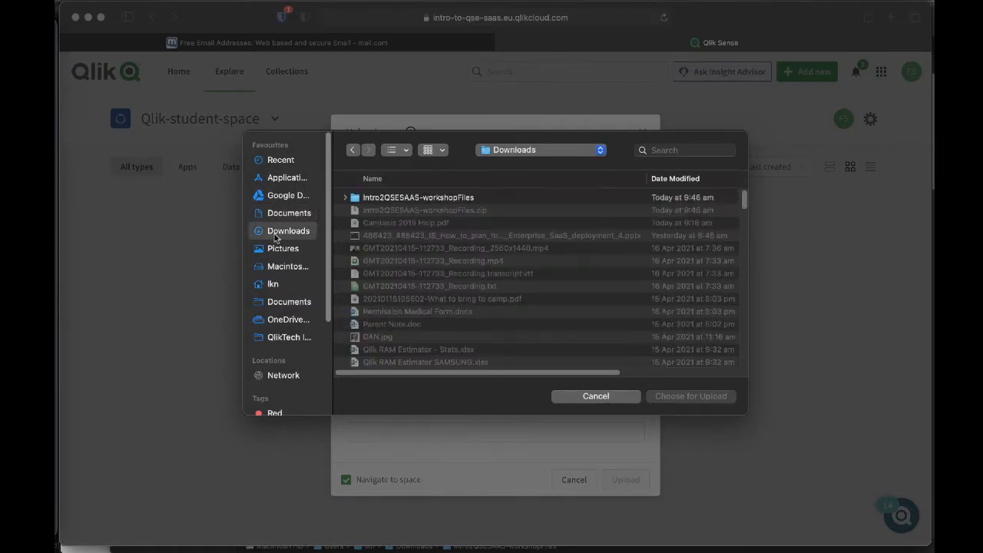
pyautogui.click(344, 197)
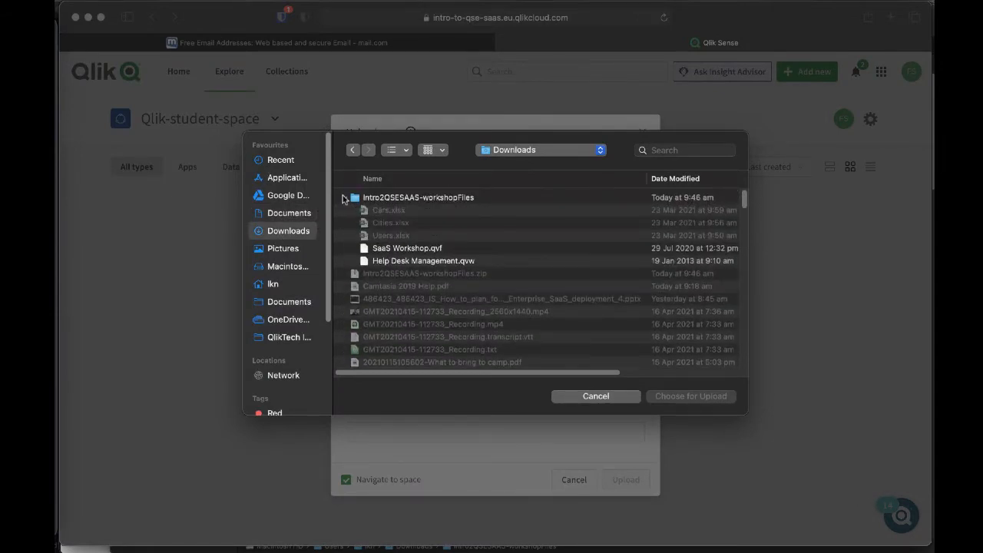
pyautogui.click(392, 249)
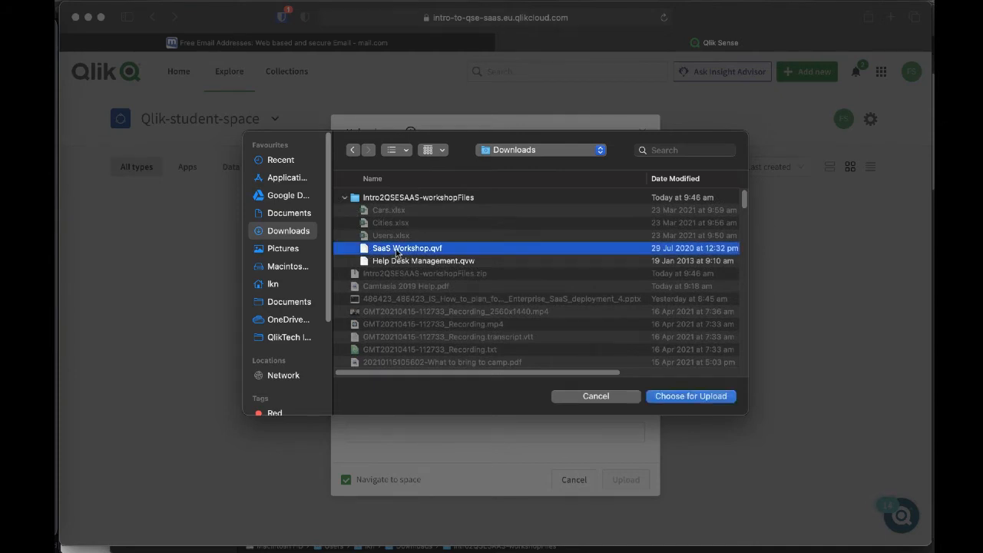
pyautogui.click(677, 396)
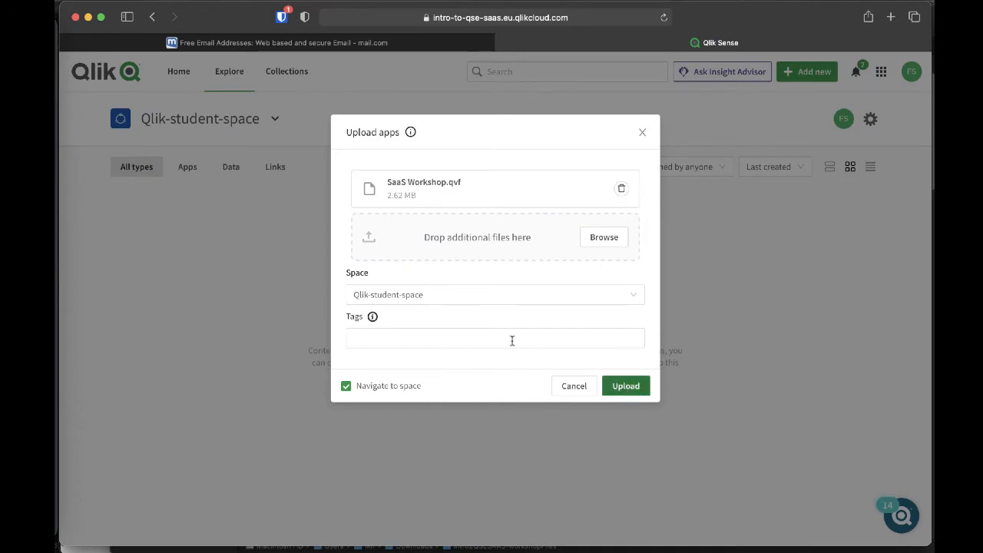
# Tag the chosen app file with workshop and upload it to the space.
pyautogui.click(466, 338)
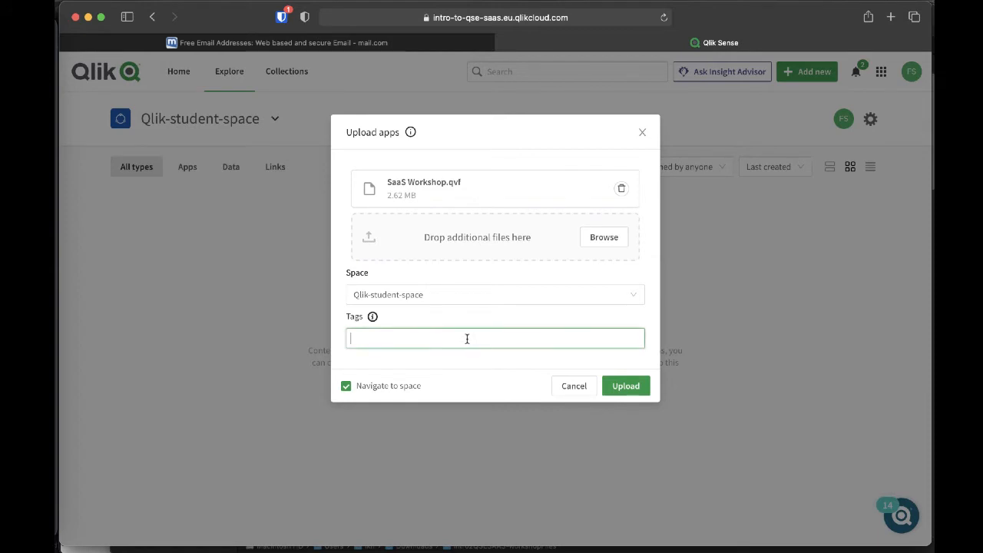
pyautogui.write('workshop')
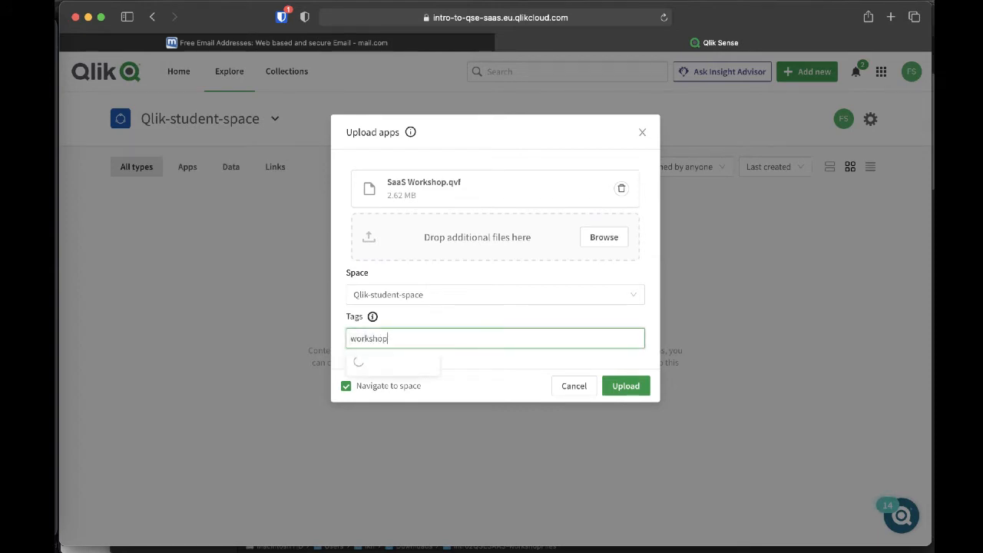
pyautogui.click(626, 389)
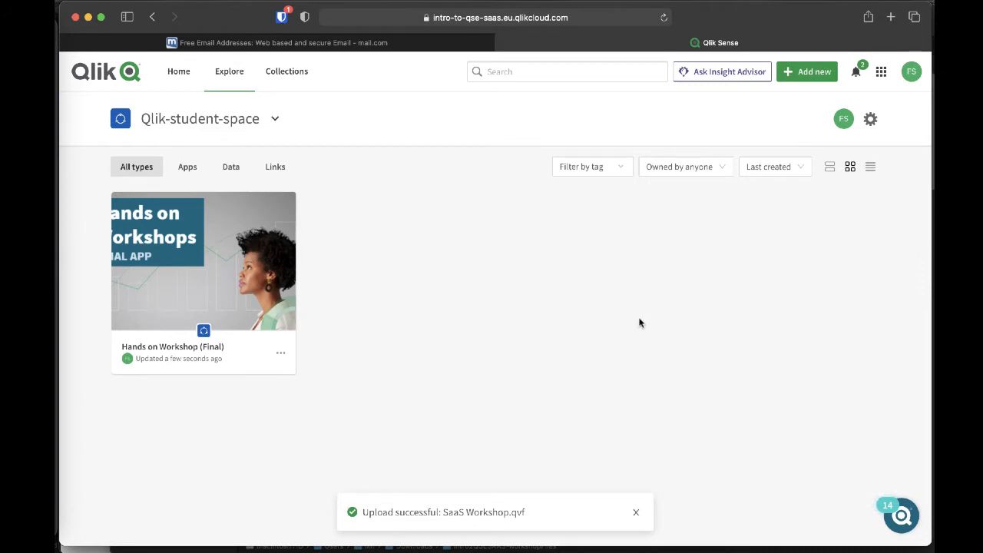
# Add the dummy user as a member of Qlik-student-space with the Can view role.
pyautogui.click(870, 125)
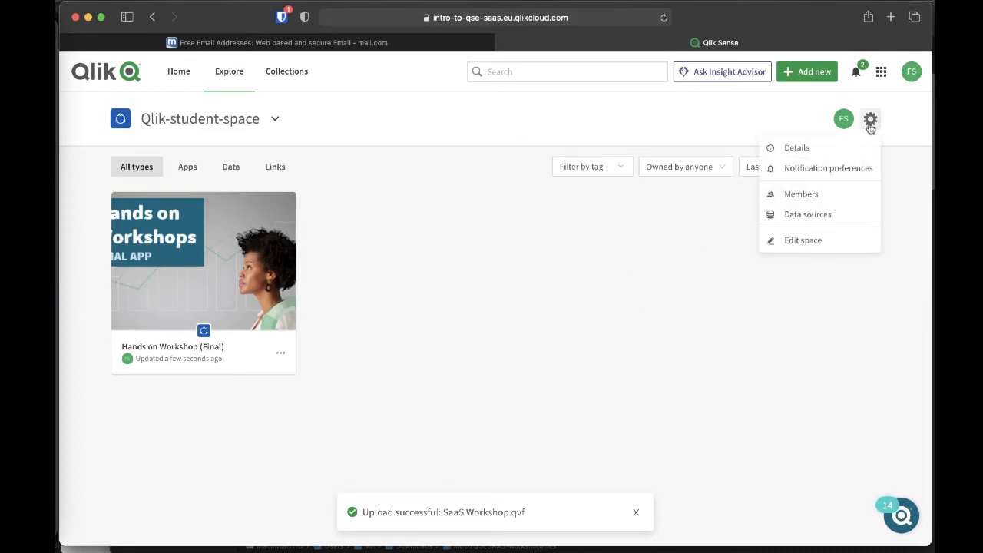
pyautogui.click(799, 196)
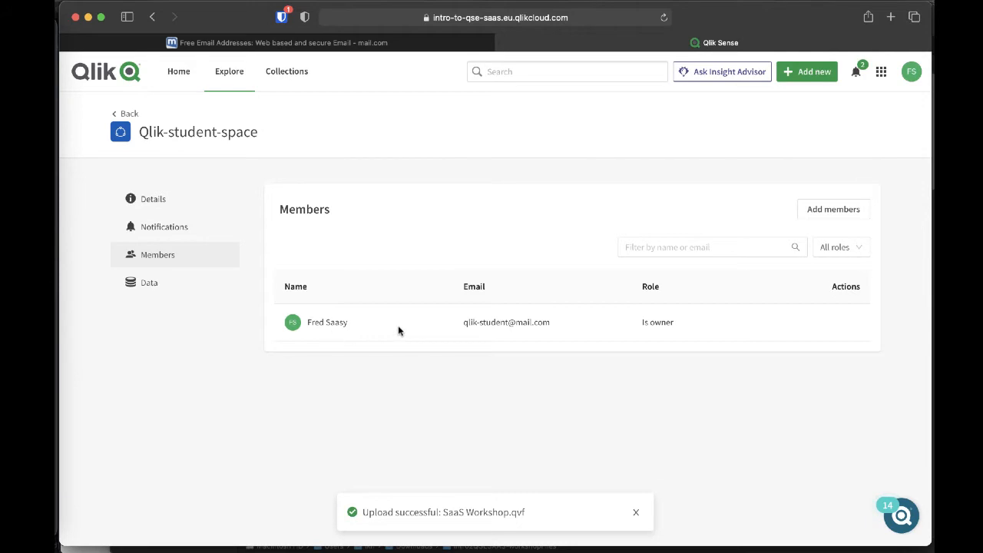
pyautogui.click(847, 209)
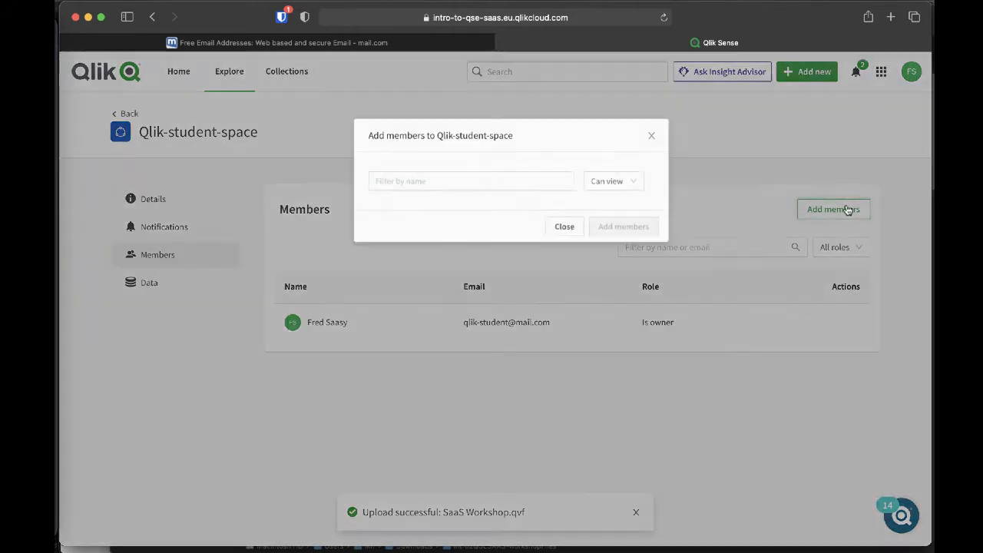
pyautogui.click(530, 179)
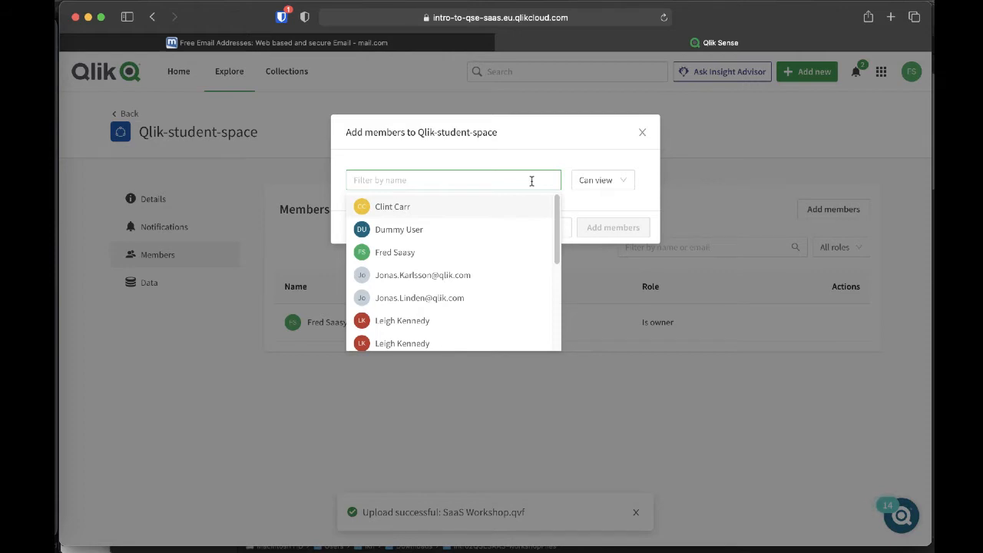
pyautogui.click(378, 230)
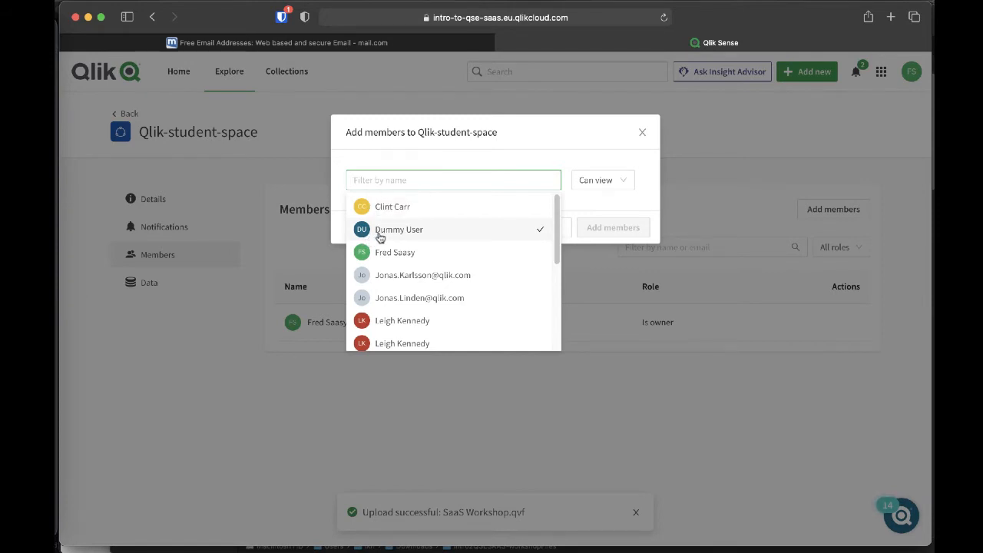
pyautogui.click(378, 233)
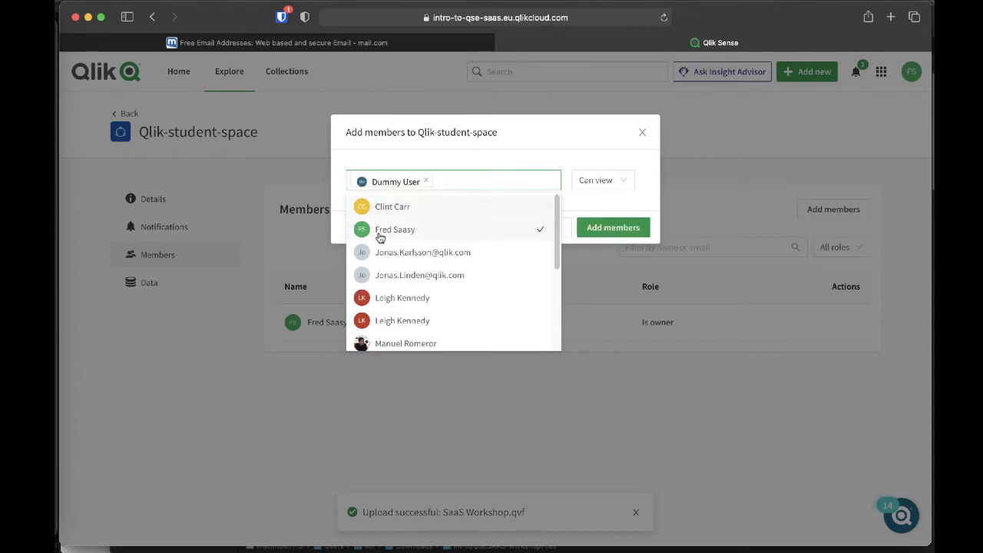
pyautogui.click(620, 213)
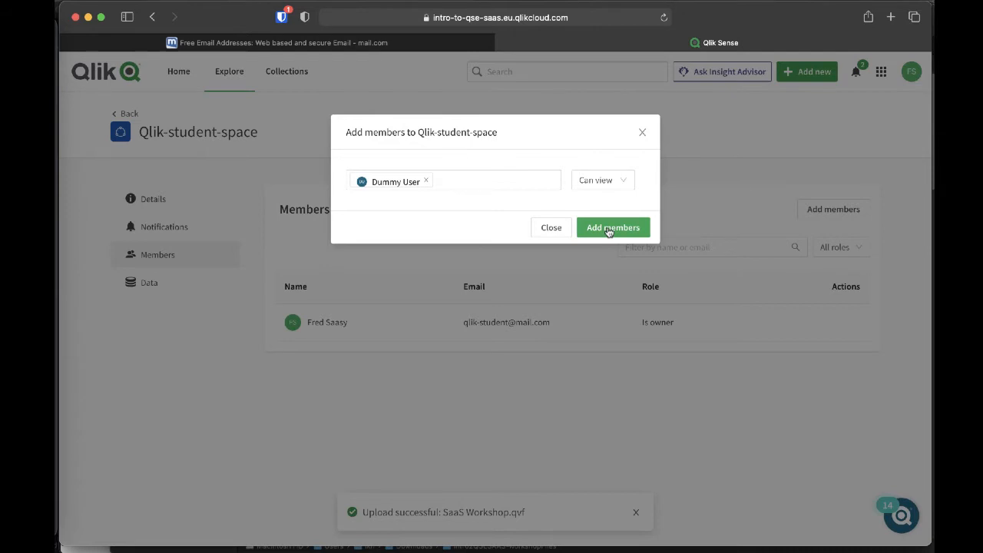
pyautogui.click(608, 229)
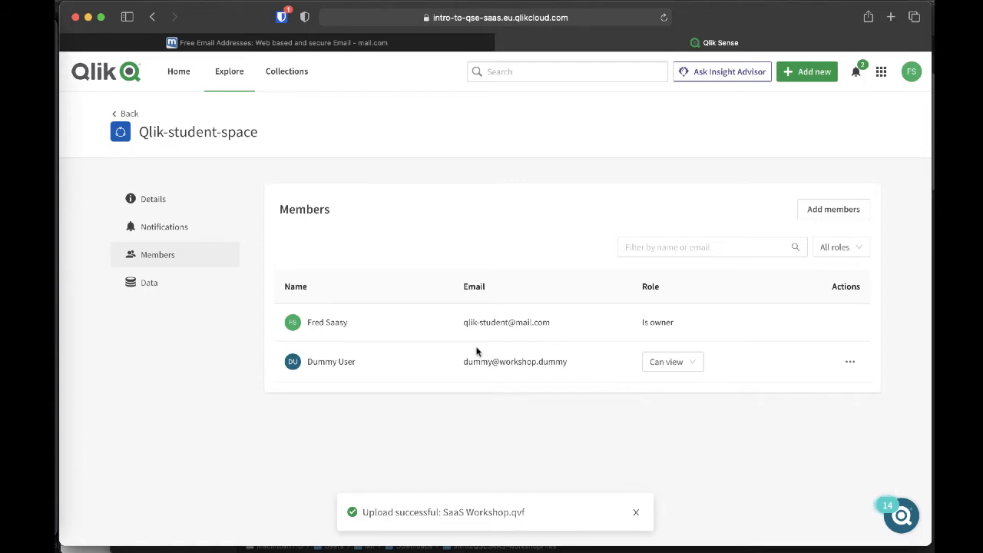
# Change the dummy user's role in the space to Can edit.
pyautogui.click(698, 367)
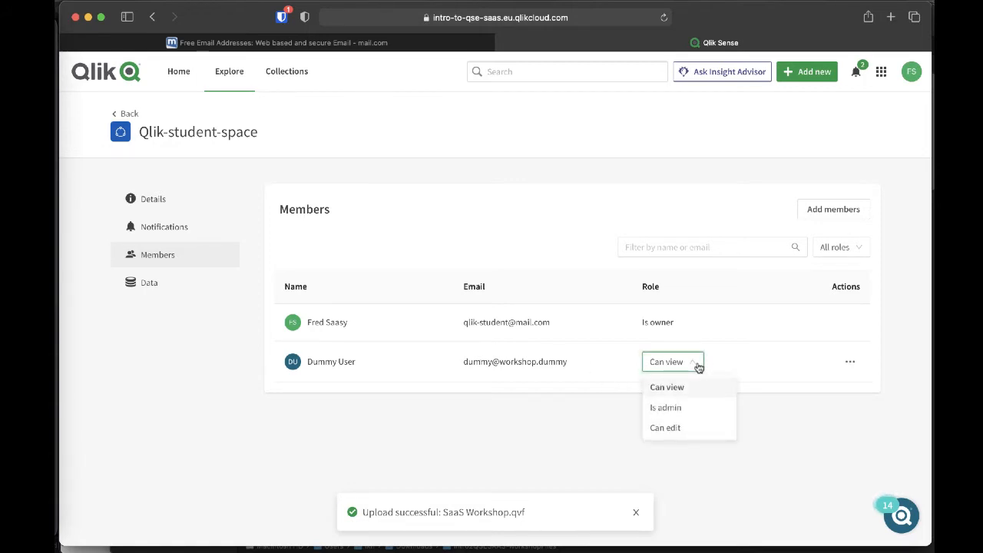
pyautogui.click(679, 428)
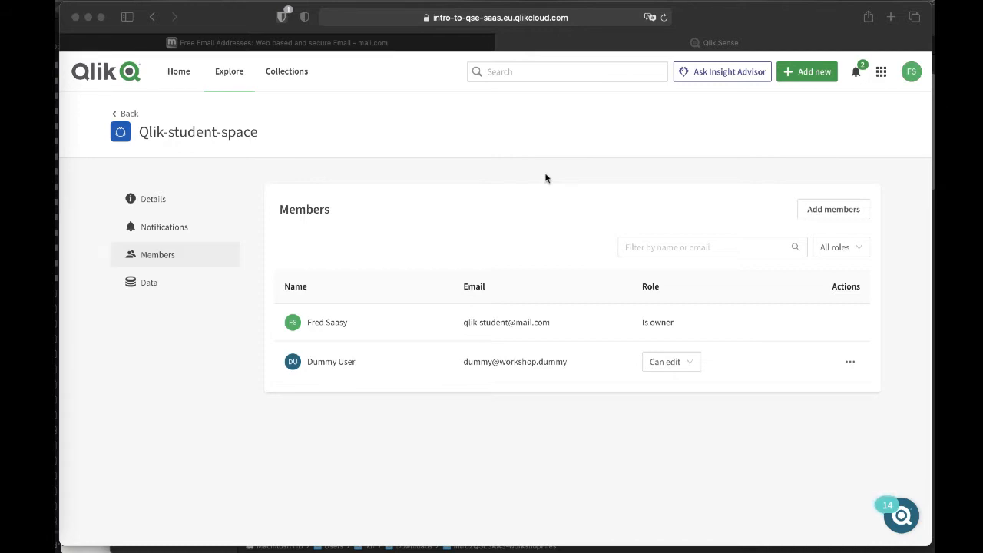
pyautogui.click(545, 178)
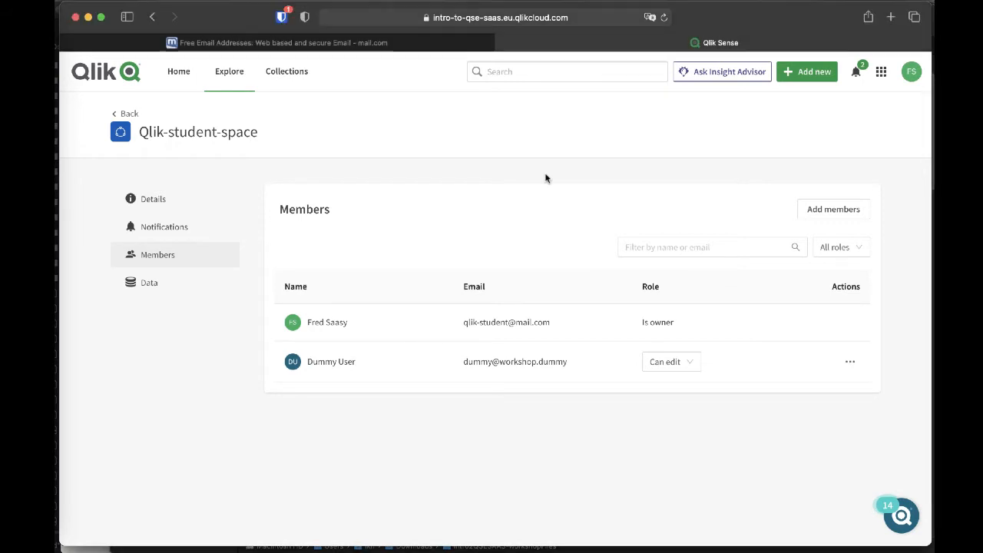
# Return to the contents of Qlik-student-space and duplicate the Hands on Workshop (Final) app.
pyautogui.click(125, 114)
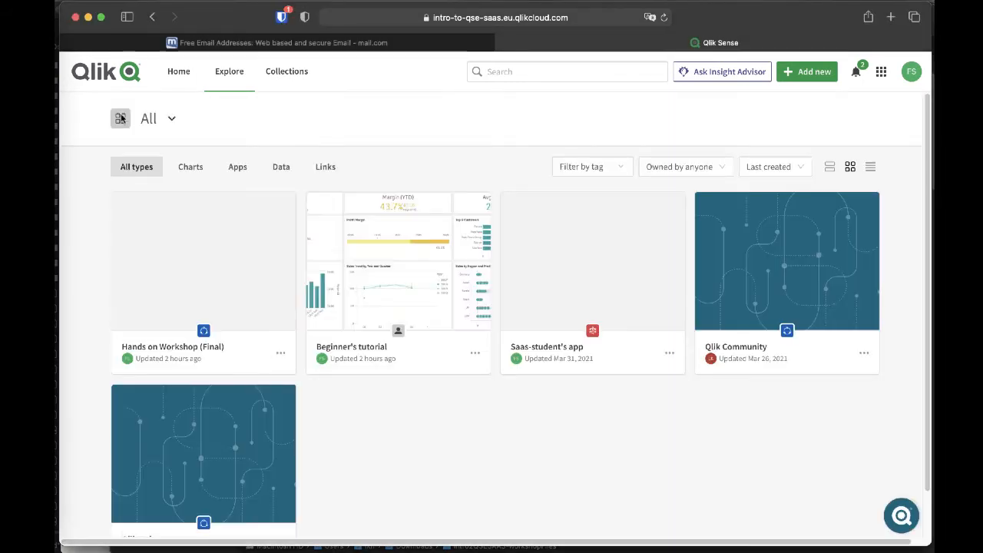
pyautogui.click(171, 119)
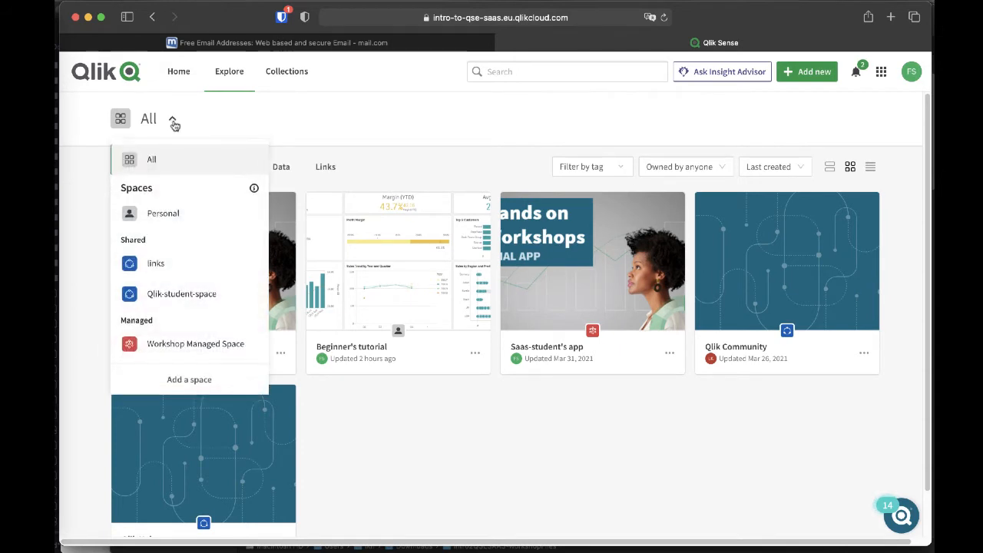
pyautogui.click(165, 296)
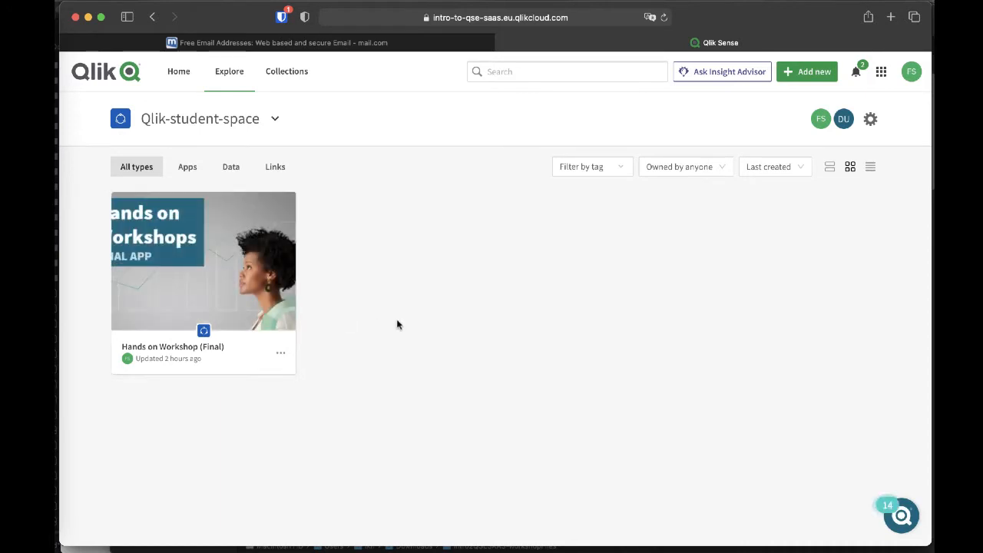
pyautogui.moveTo(143, 318)
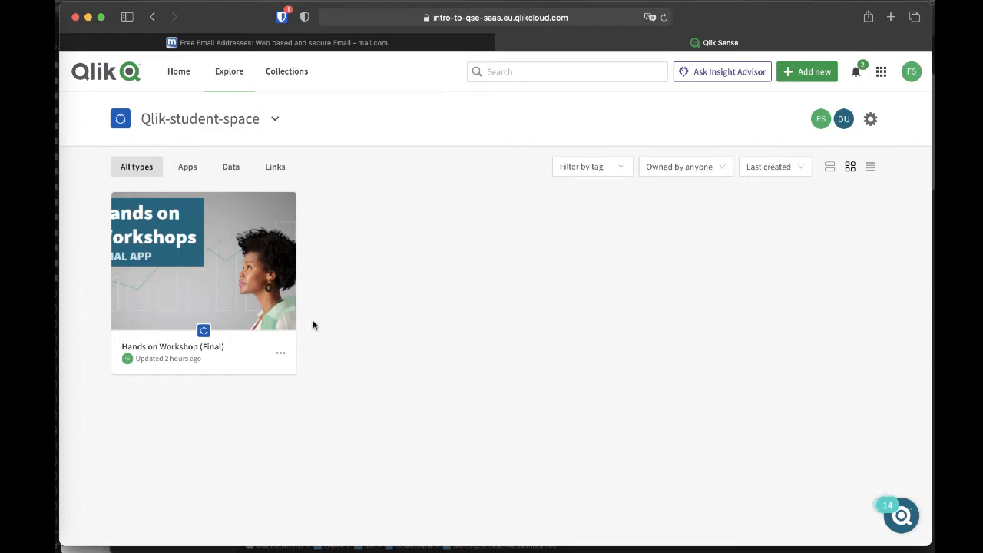
pyautogui.click(278, 356)
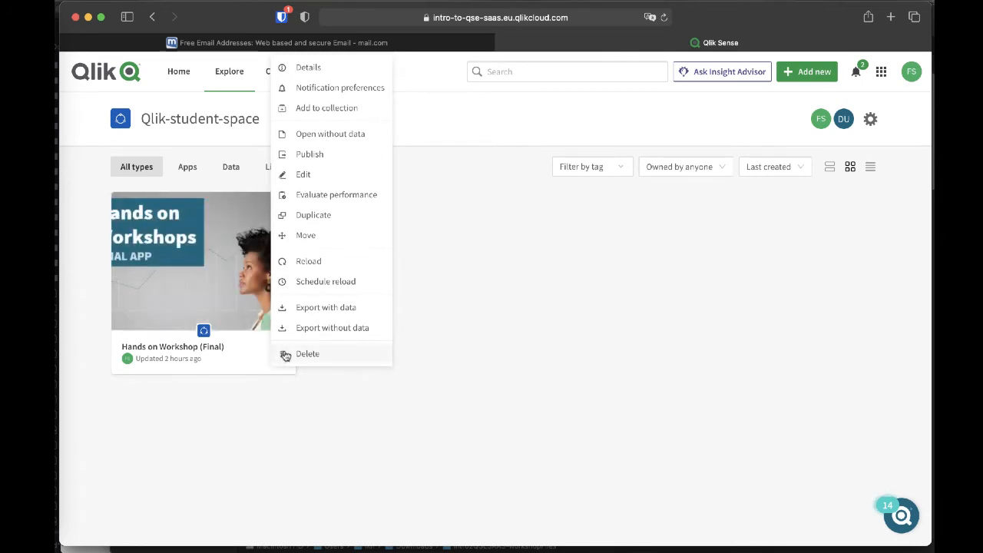
pyautogui.click(307, 215)
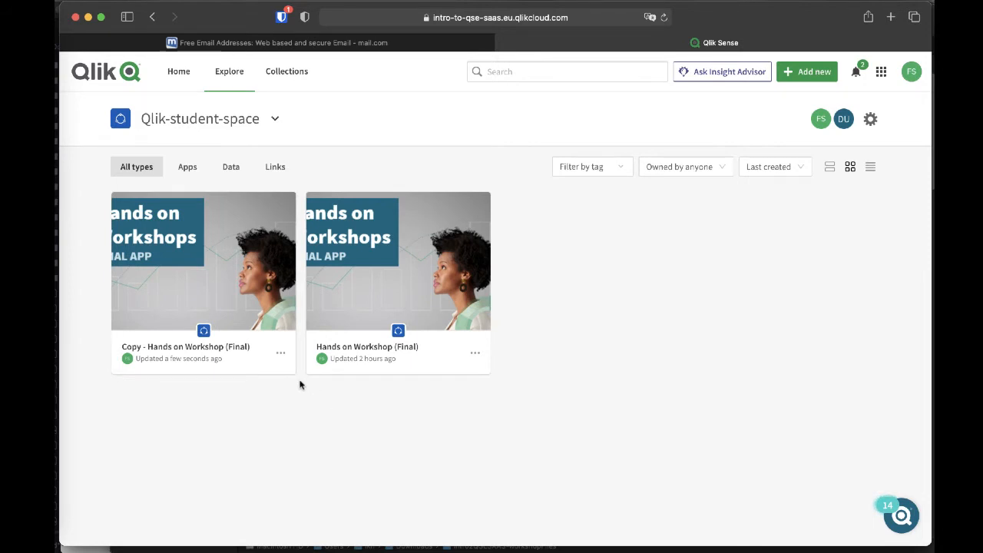
# Rename the Copy - Hands on Workshop (Final) app to Qlik-student's app, remove its workshop tag and save the changes.
pyautogui.click(284, 358)
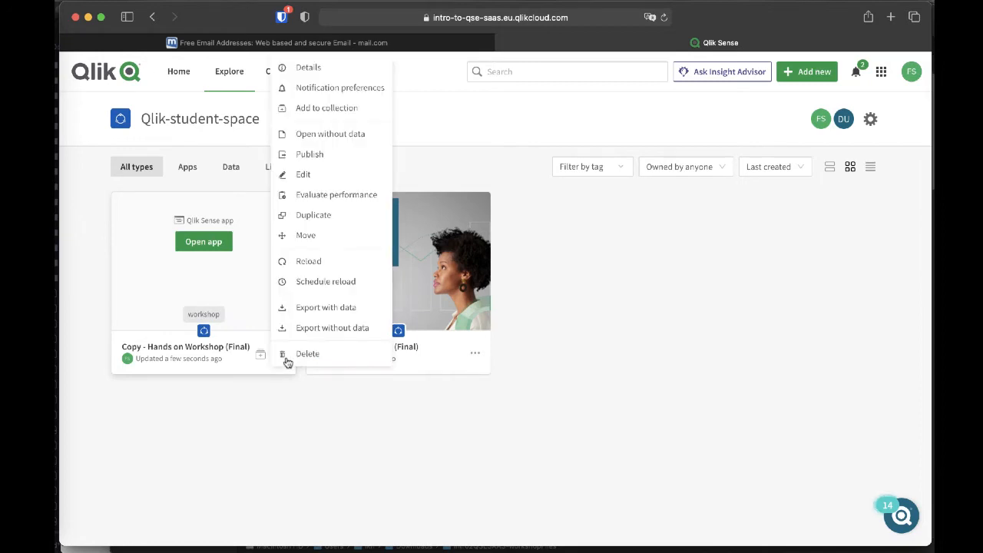
pyautogui.click(301, 175)
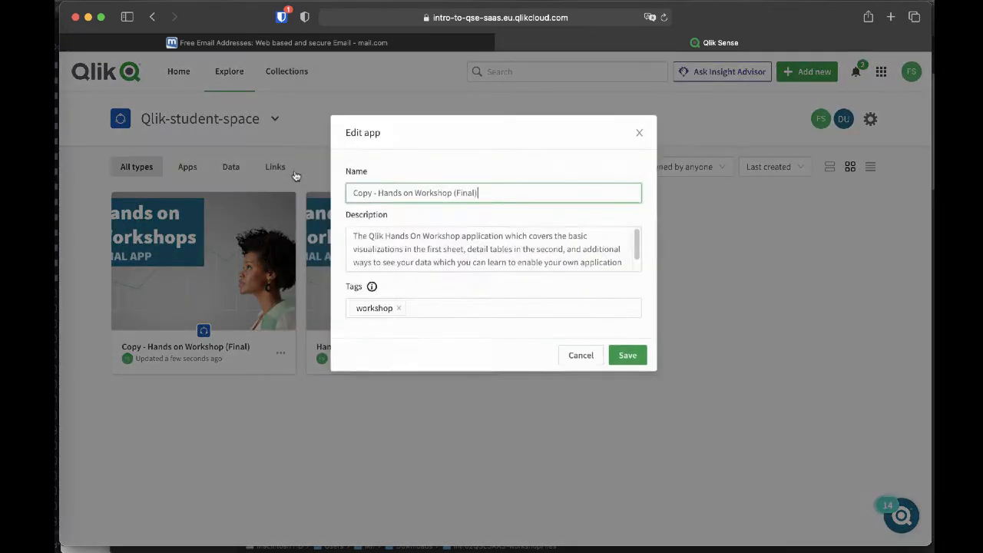
pyautogui.moveTo(481, 198); pyautogui.dragTo(335, 193)
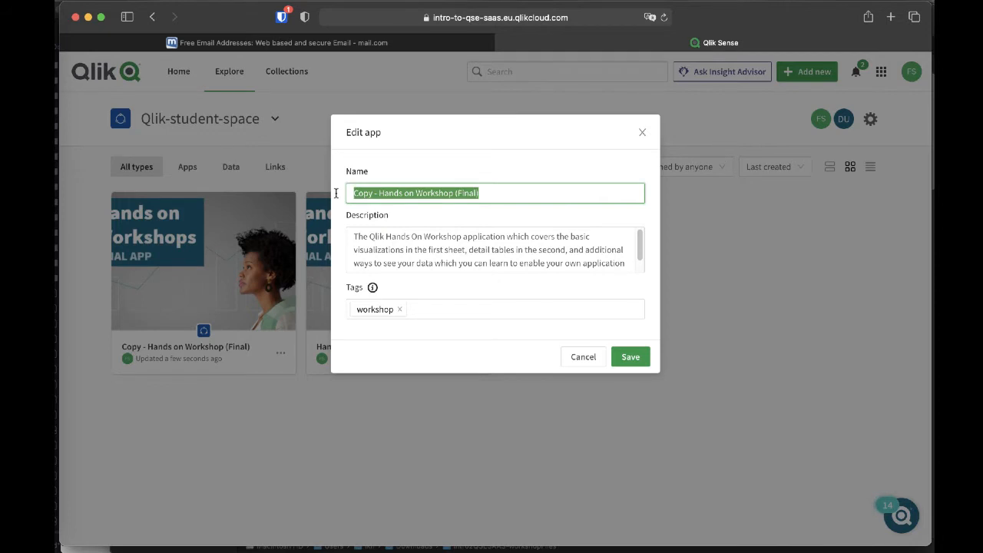
pyautogui.write('Qlik-s')
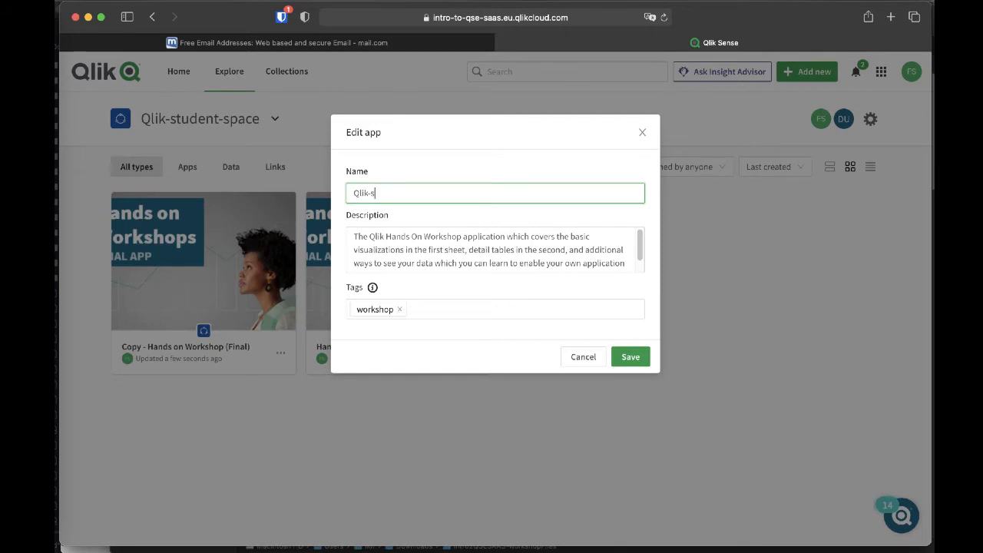
pyautogui.write("tudent's app")
pyautogui.click(402, 310)
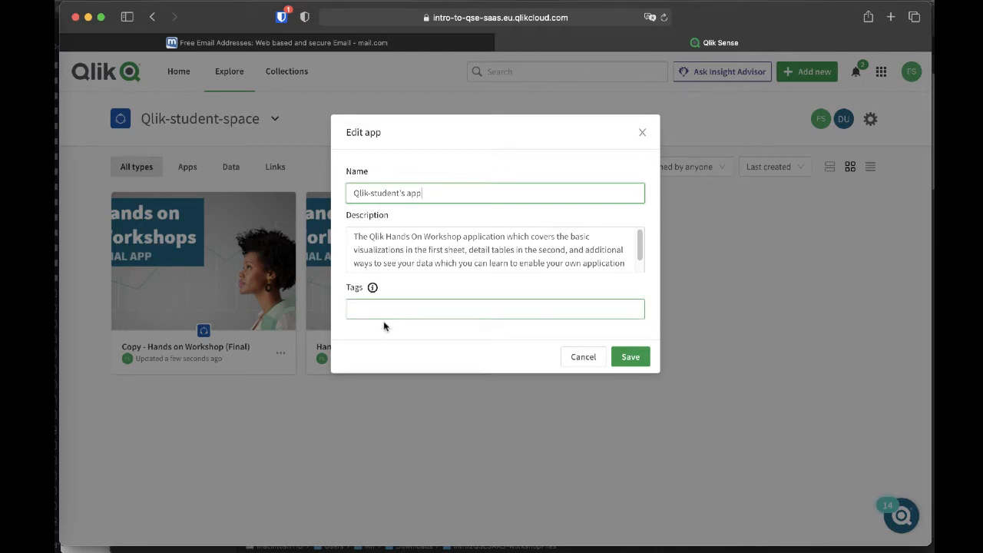
pyautogui.click(631, 357)
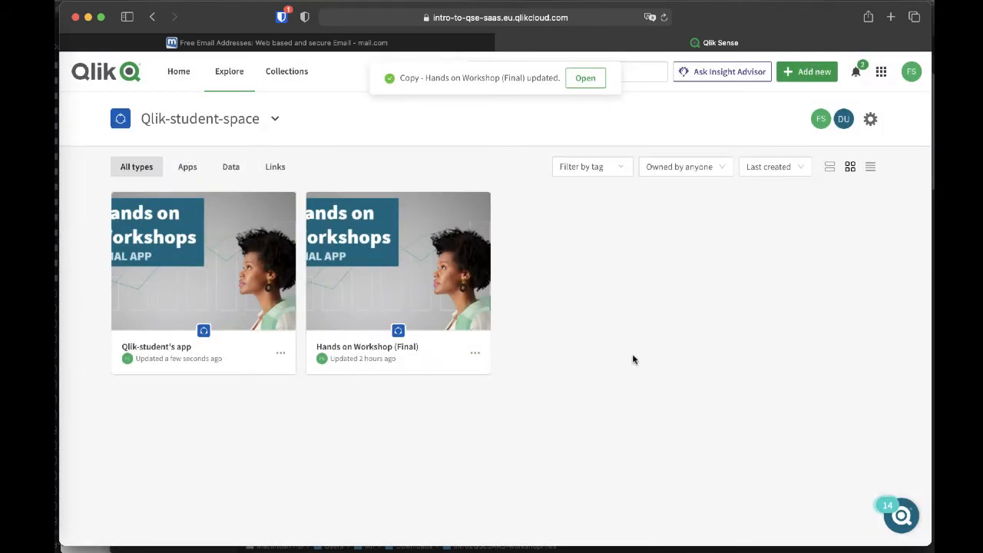
# Publish Qlik-student's app to Workshop Managed Space with the tag Published, keeping the app name and description.
pyautogui.click(282, 354)
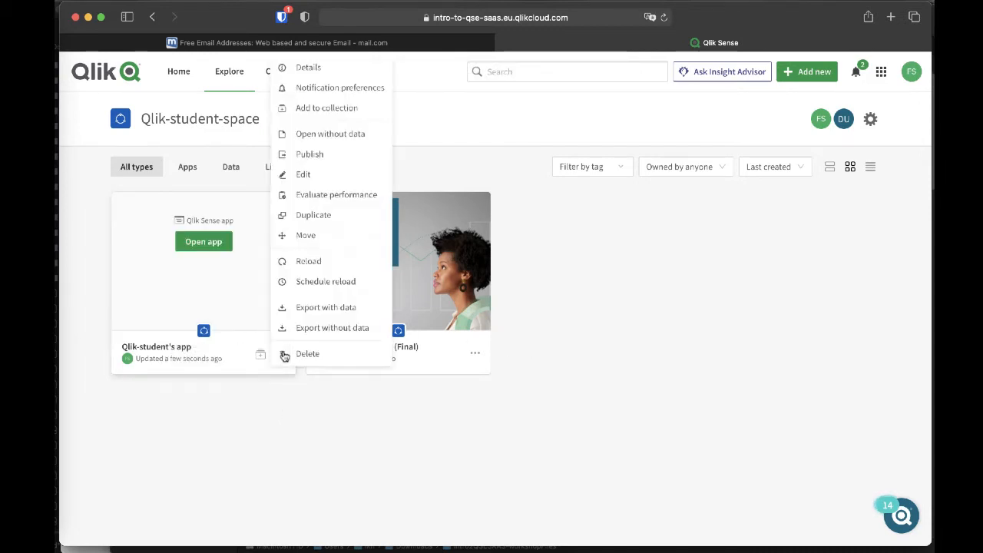
pyautogui.click(309, 155)
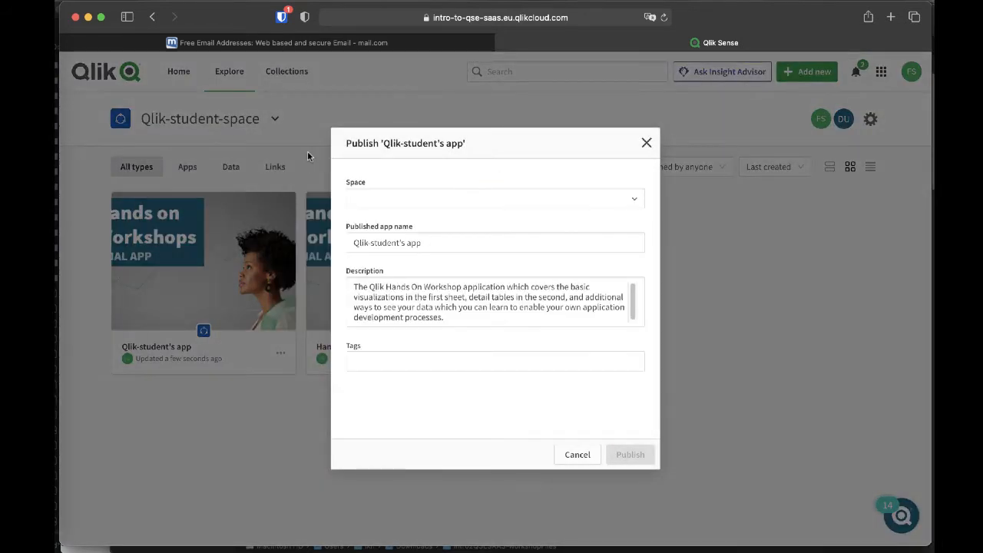
pyautogui.click(637, 201)
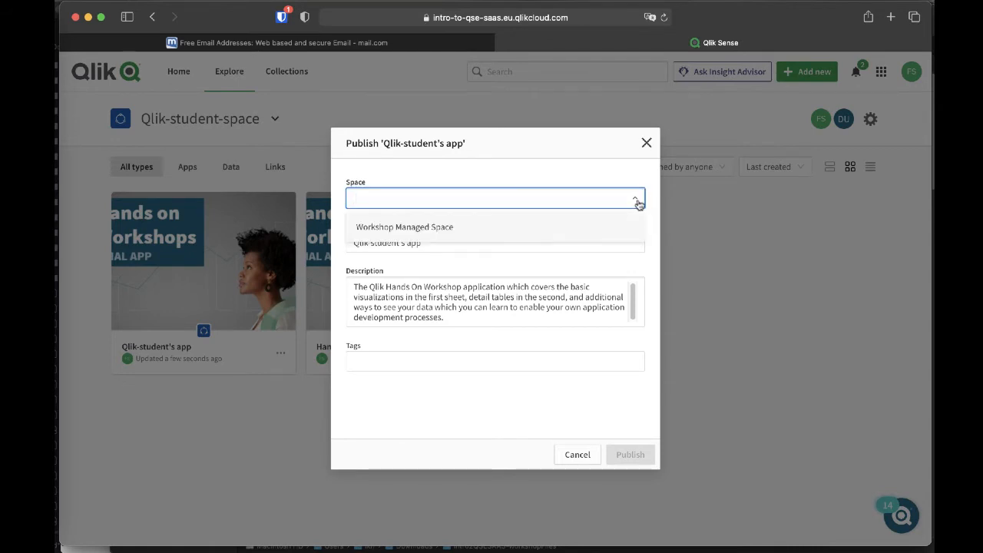
pyautogui.click(409, 228)
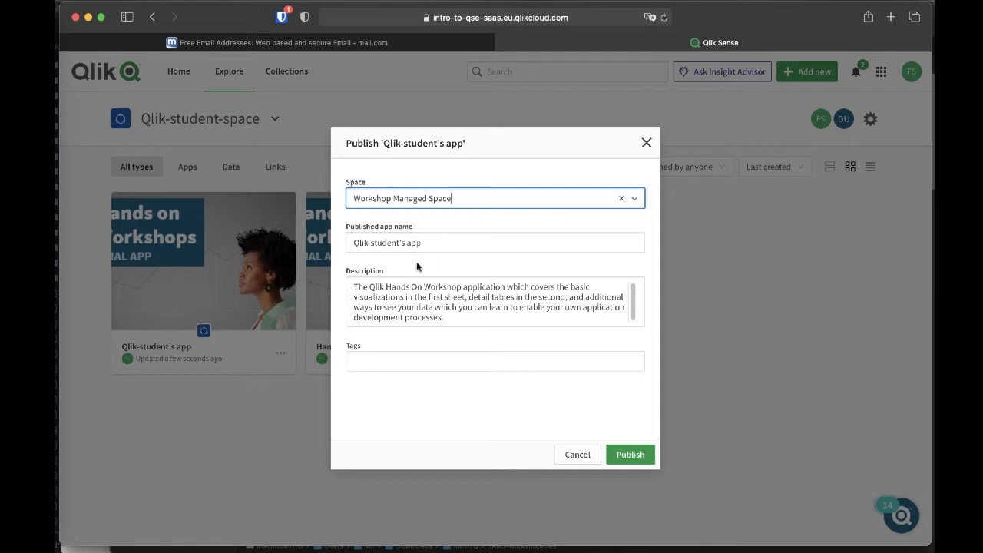
pyautogui.click(415, 360)
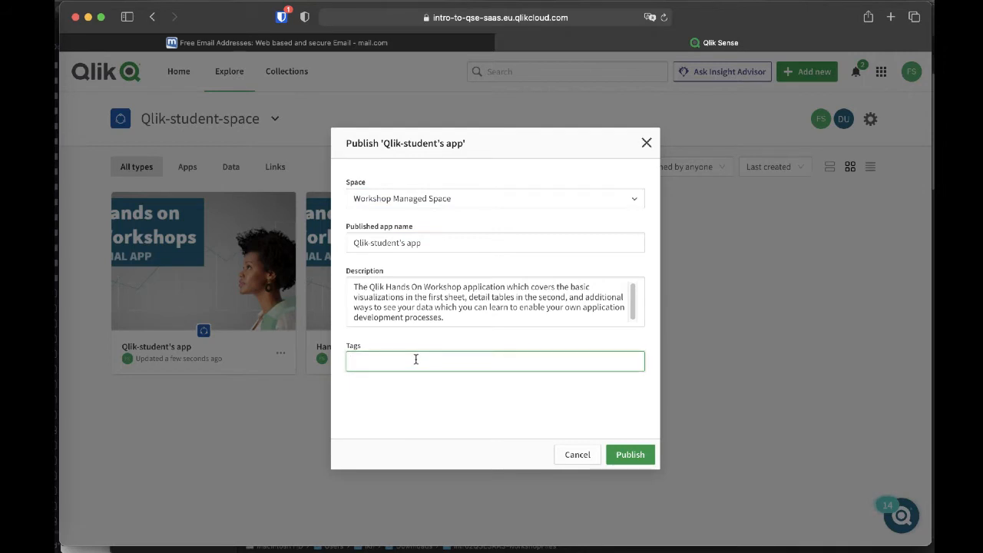
pyautogui.write('Published')
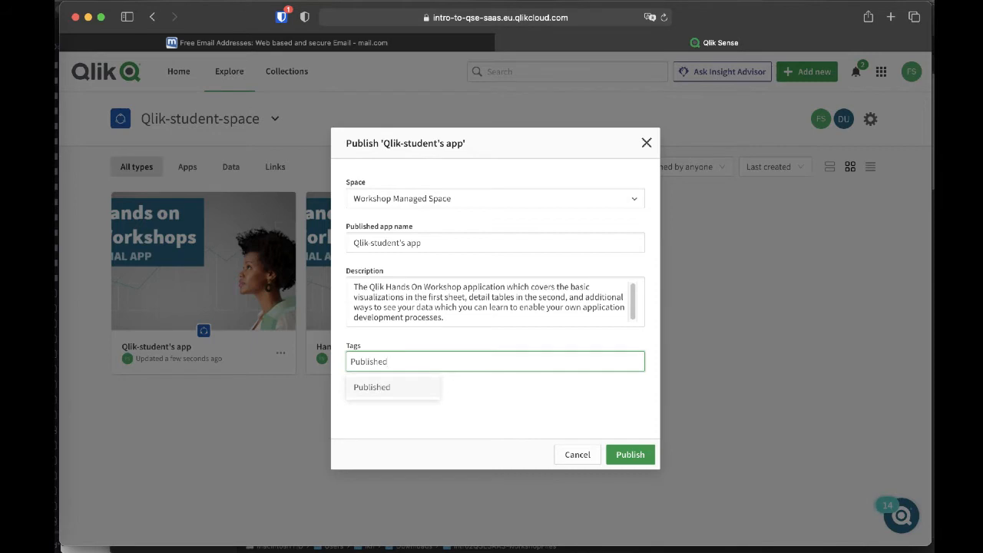
pyautogui.press('Return')
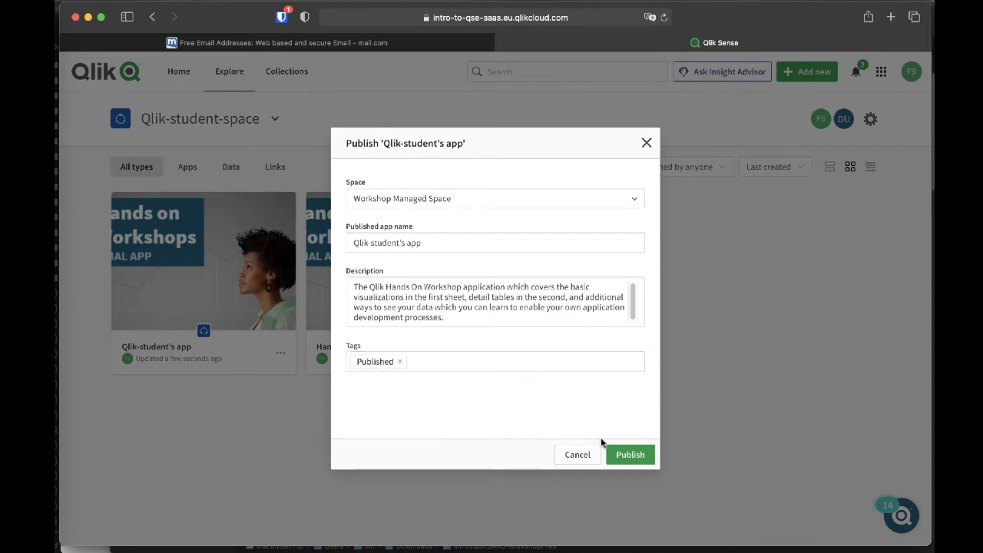
pyautogui.click(627, 457)
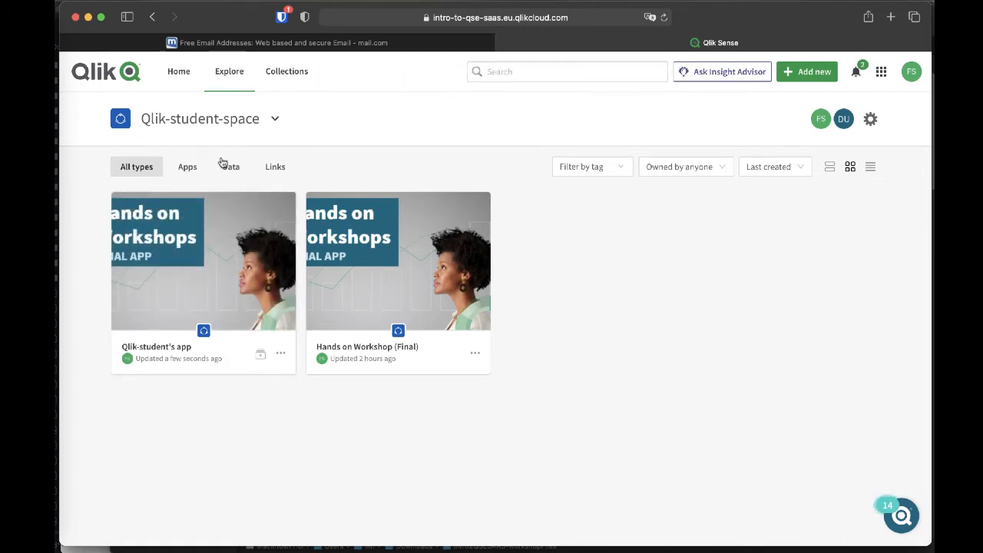
# Go to Workshop Managed Space and filter its contents to items owned by you.
pyautogui.click(275, 121)
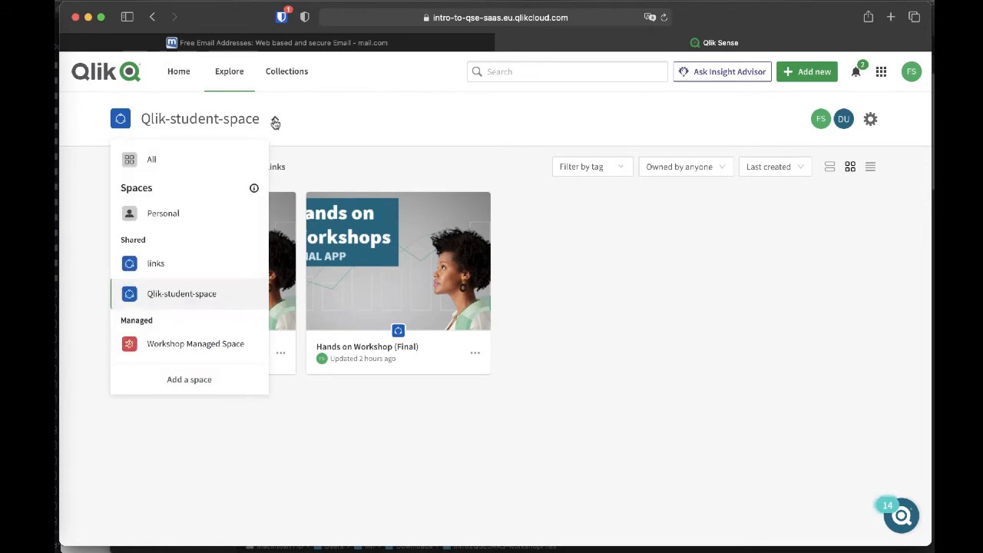
pyautogui.click(192, 344)
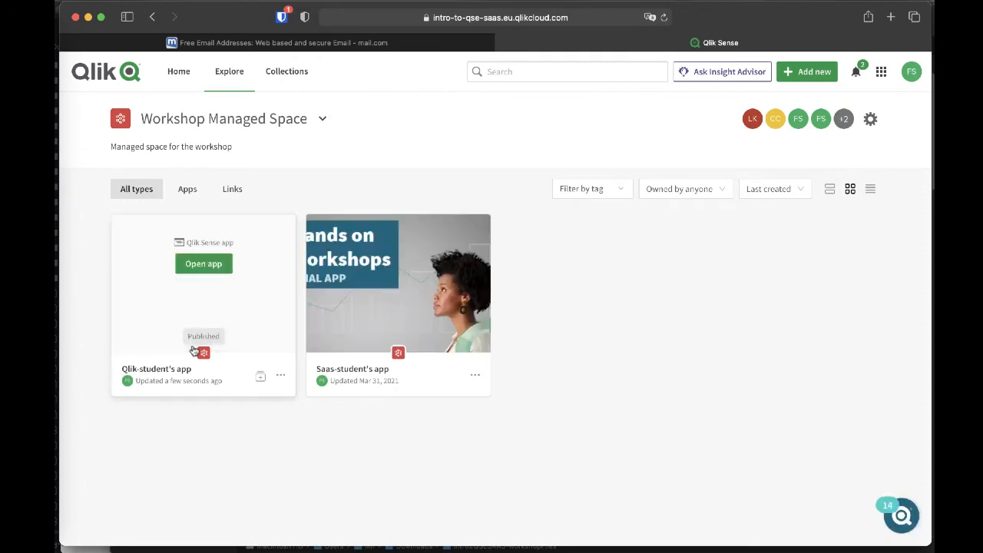
pyautogui.moveTo(61, 274)
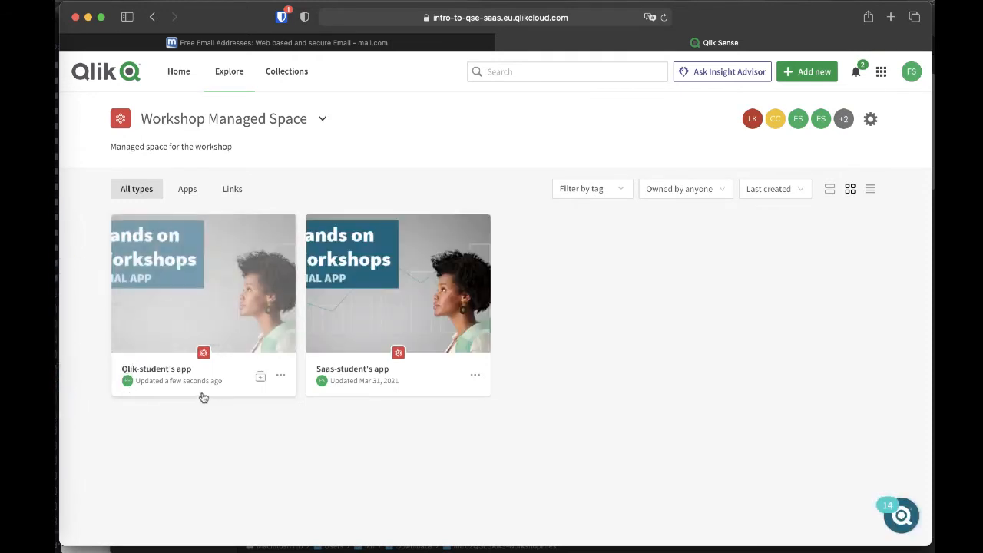
pyautogui.moveTo(198, 381)
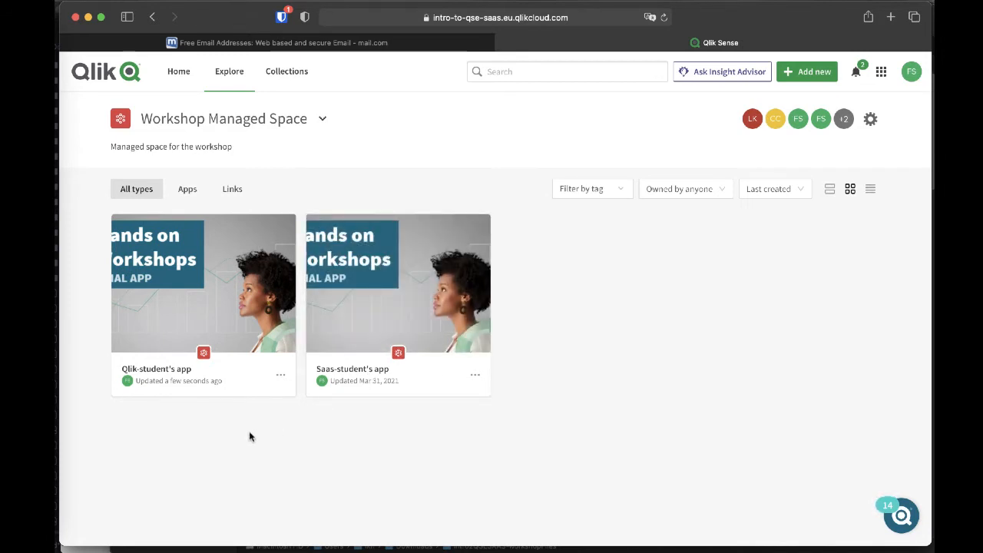
pyautogui.moveTo(143, 380)
pyautogui.click(718, 195)
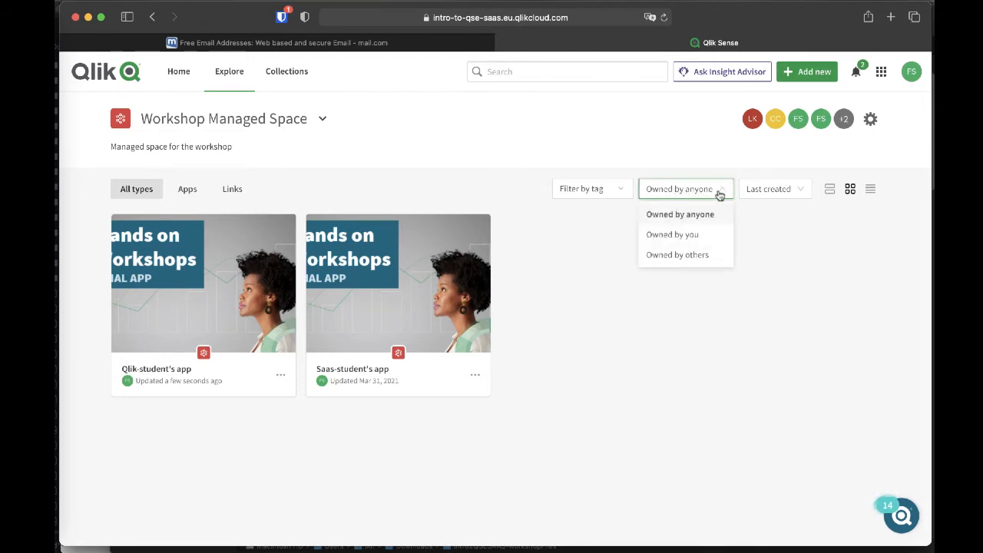
pyautogui.click(673, 237)
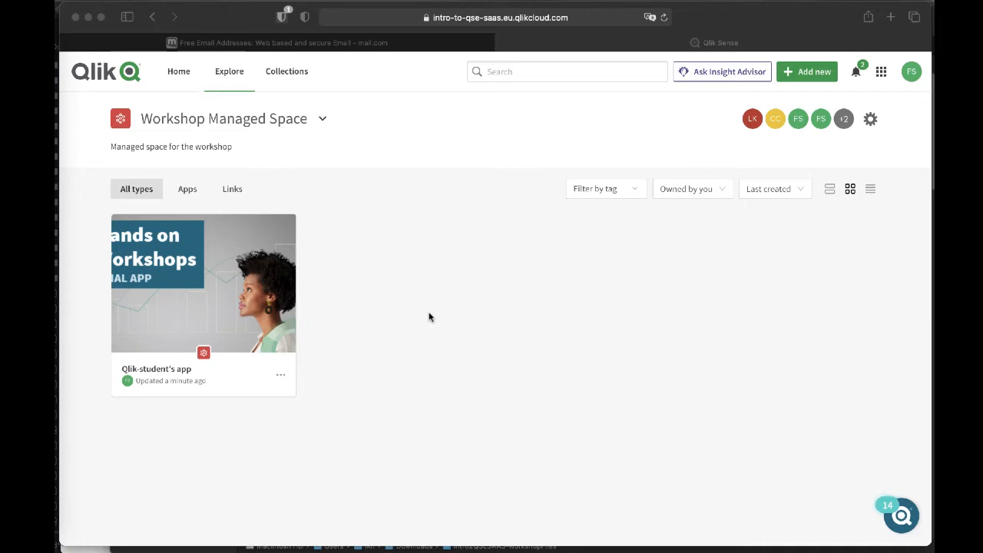
# Switch back to Qlik-student-space and open the space's data sources.
pyautogui.click(322, 120)
pyautogui.click(323, 120)
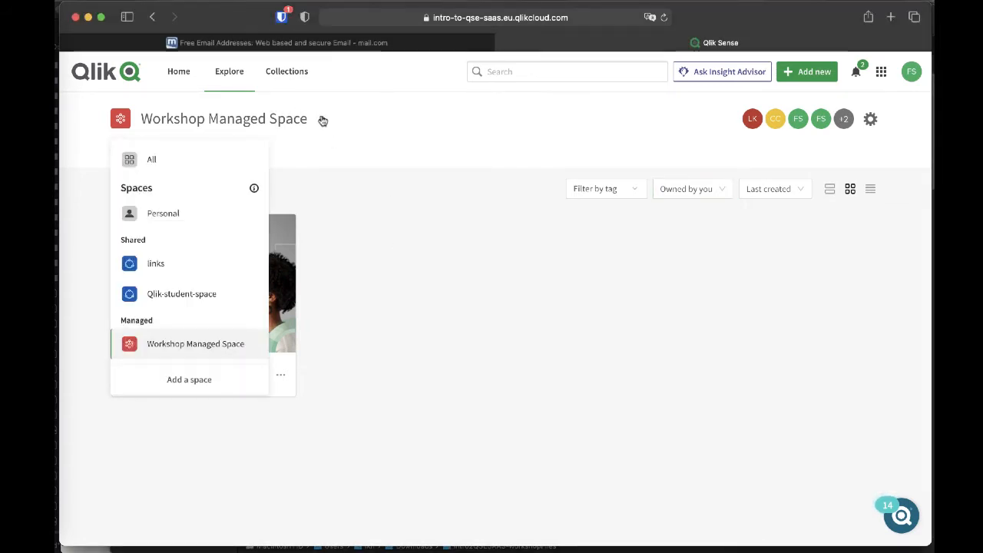
pyautogui.click(169, 294)
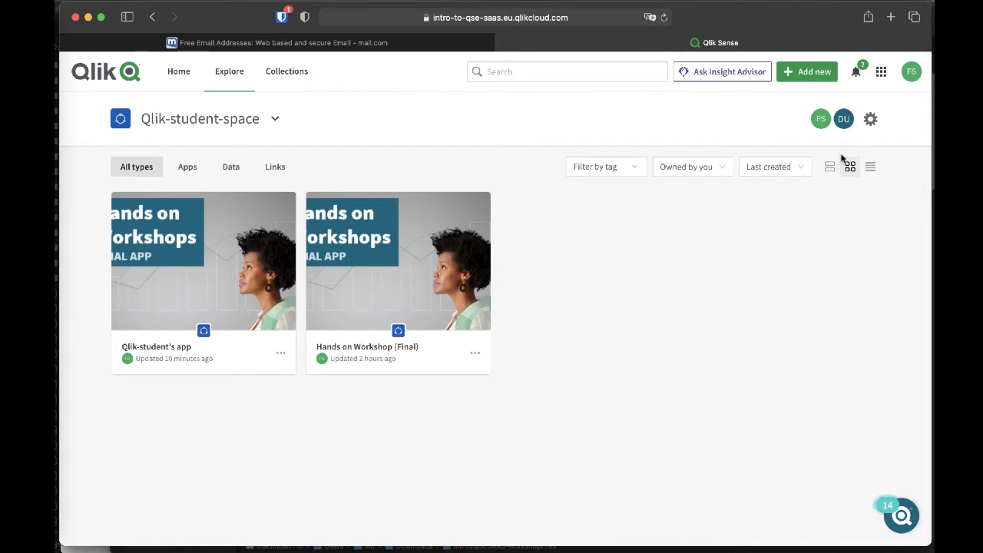
pyautogui.click(870, 120)
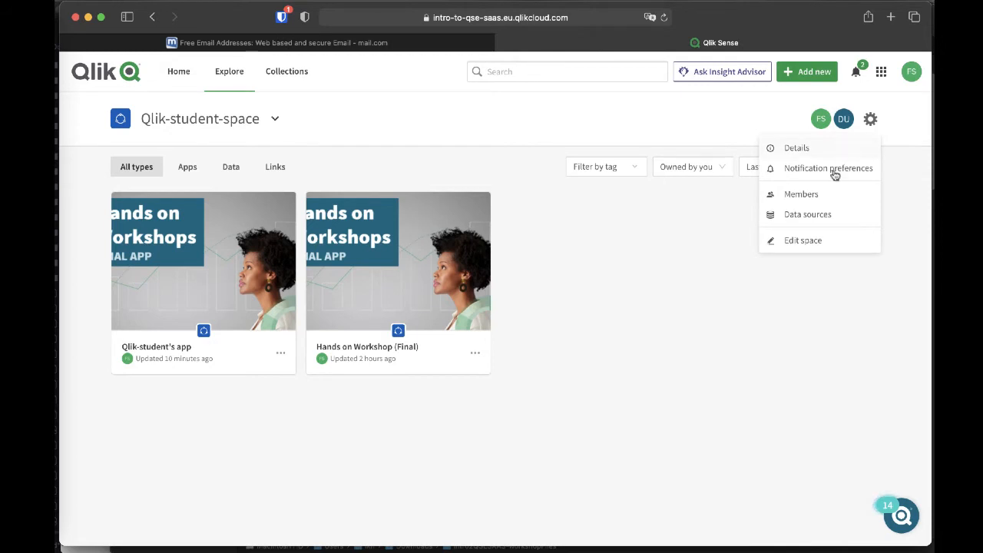
pyautogui.click(794, 220)
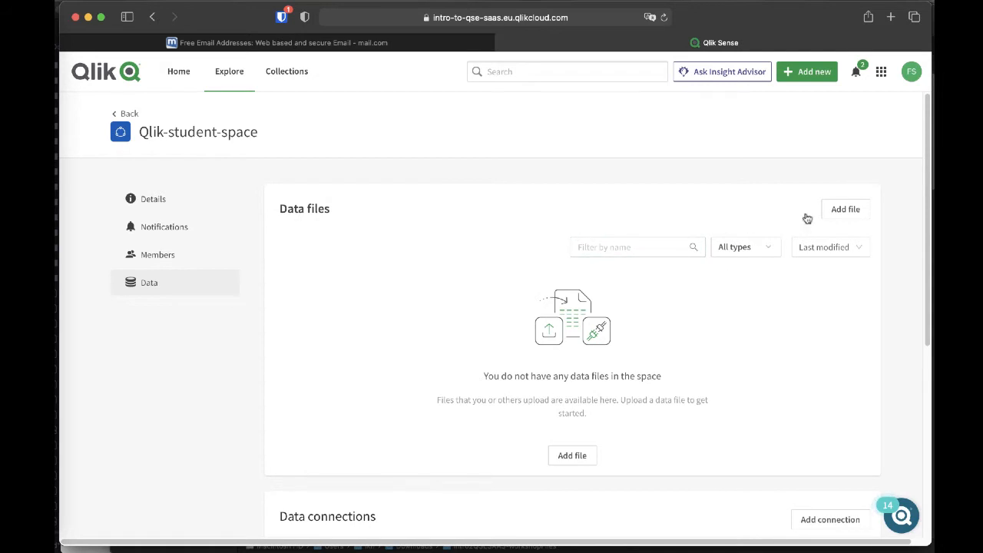
# Upload Cars.xlsx, Cities.xlsx and Users.xlsx from the Intro2QSESAAS-workshopFiles folder as data files of Qlik-student-space.
pyautogui.click(853, 211)
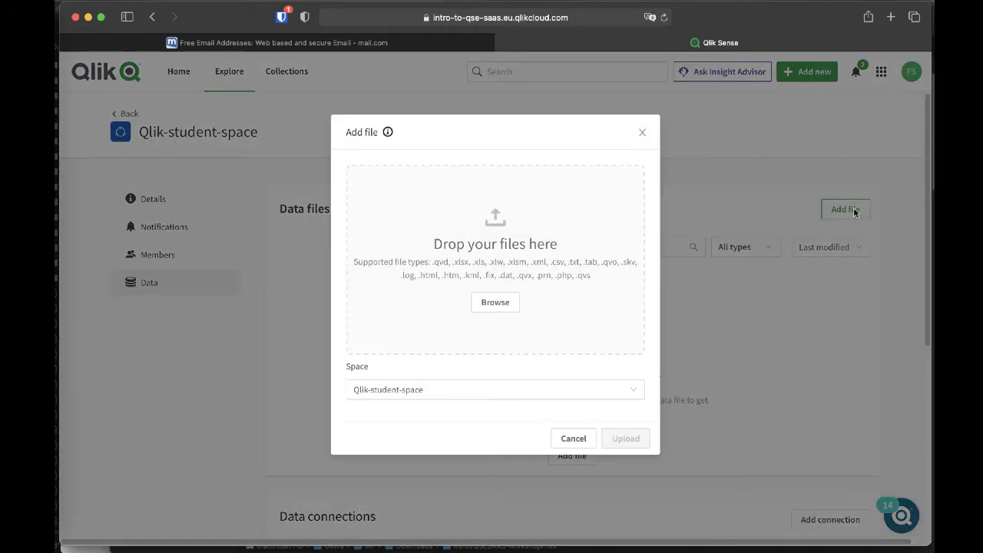
pyautogui.click(490, 308)
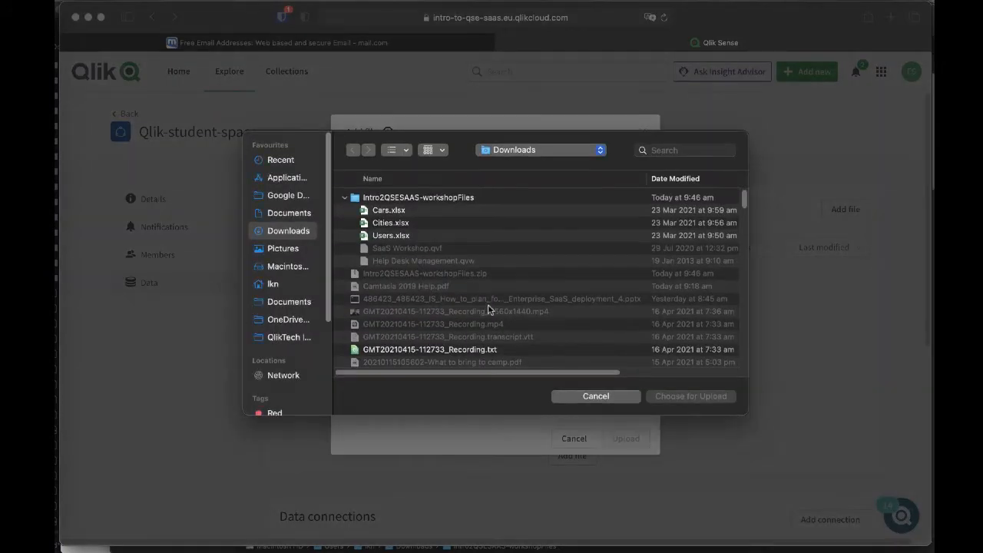
pyautogui.click(394, 213)
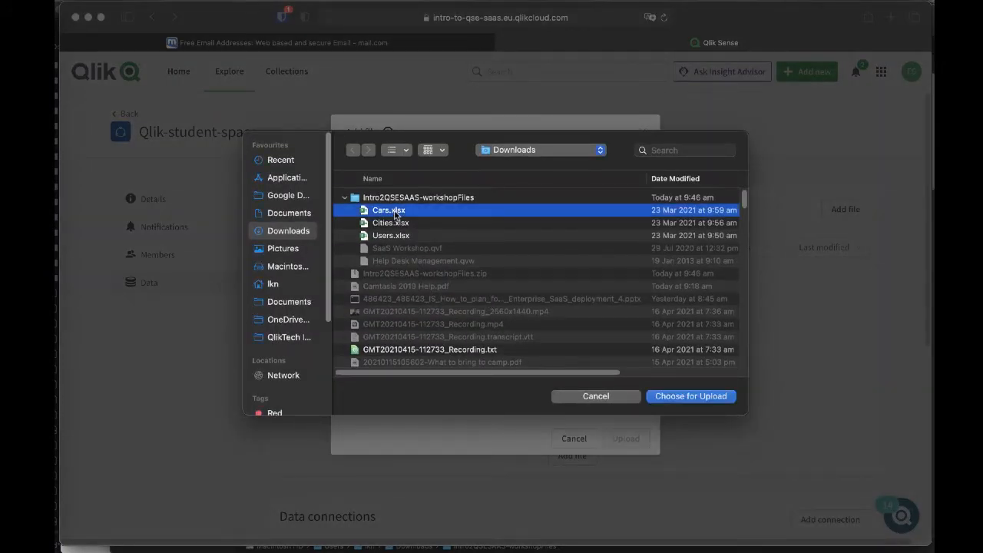
pyautogui.keyDown('super'); pyautogui.click(396, 224); pyautogui.keyUp('super')
pyautogui.keyDown('super'); pyautogui.click(397, 237); pyautogui.keyUp('super')
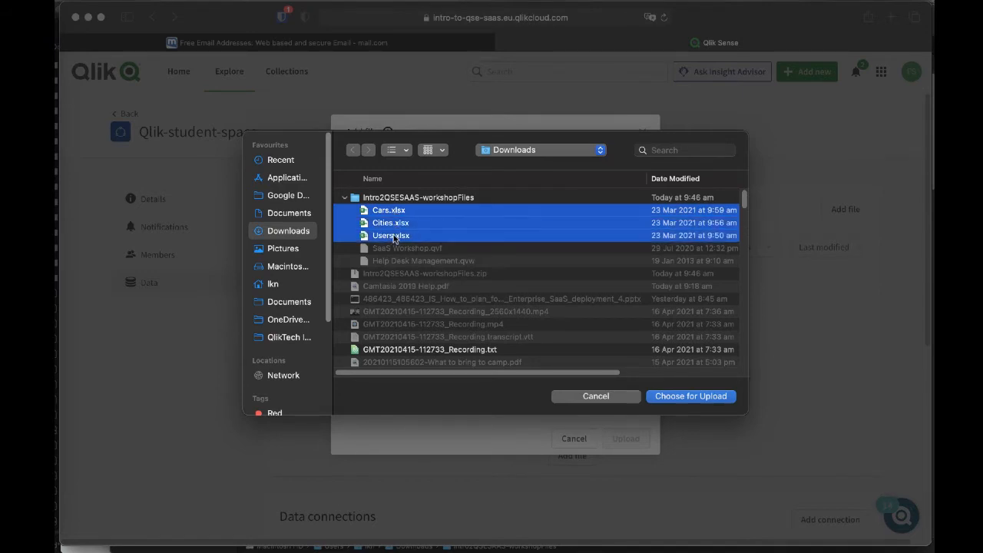
pyautogui.click(680, 397)
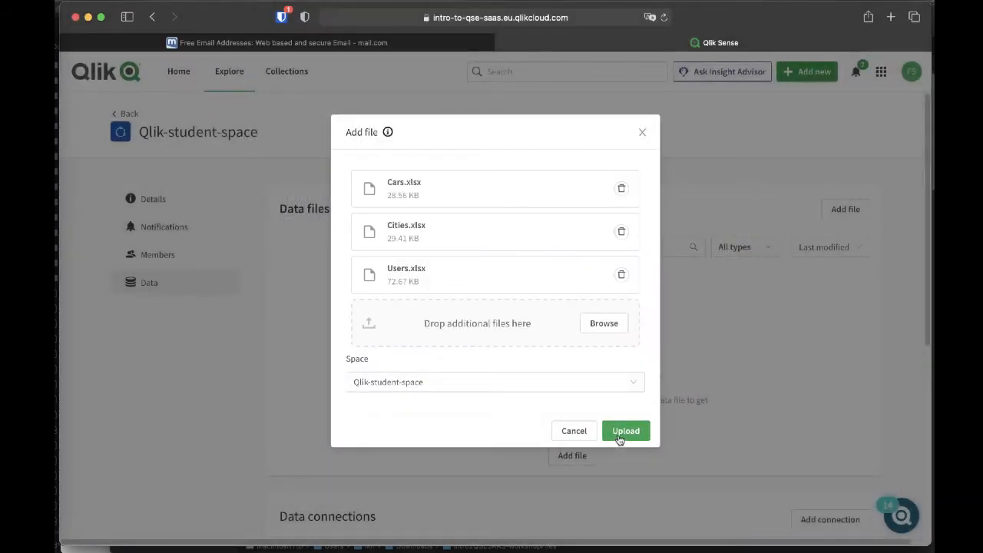
pyautogui.click(623, 432)
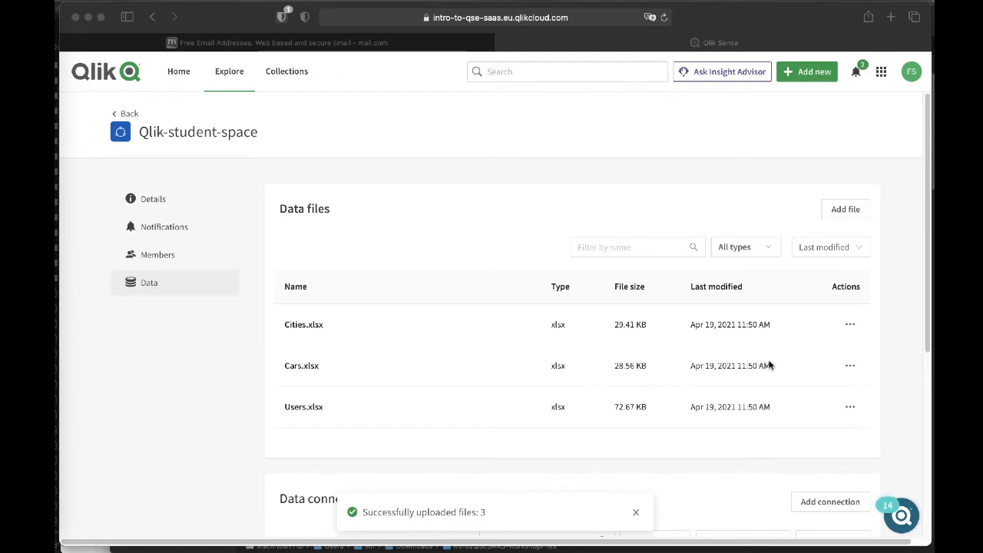
# Check the actions available for Cities.xlsx and examine the space's data connections section.
pyautogui.click(850, 327)
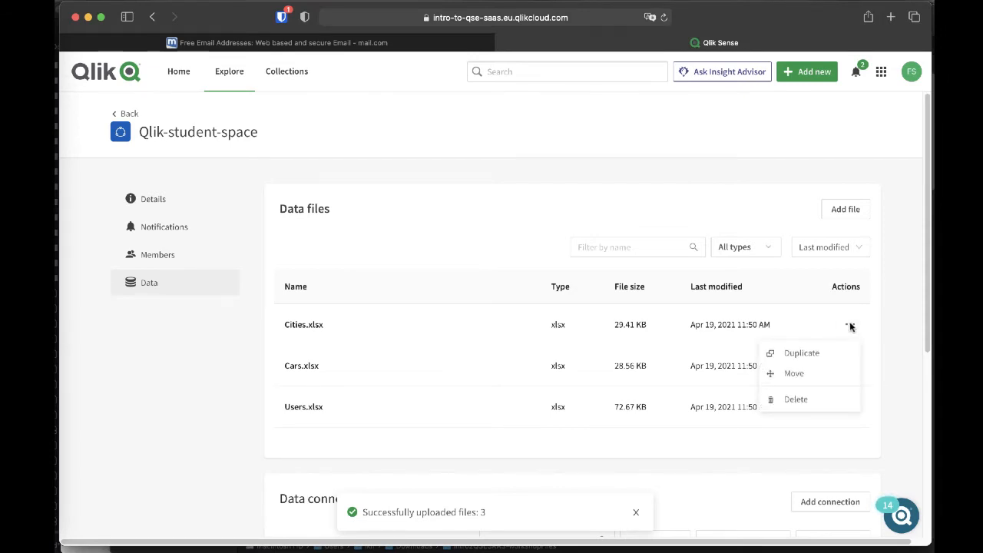
pyautogui.click(891, 326)
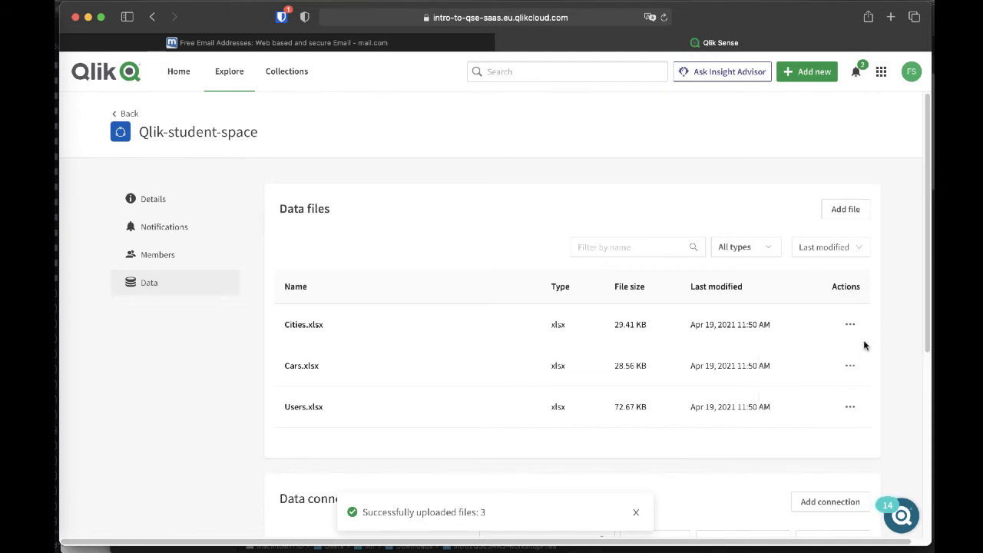
pyautogui.scroll(-1, 864, 346)
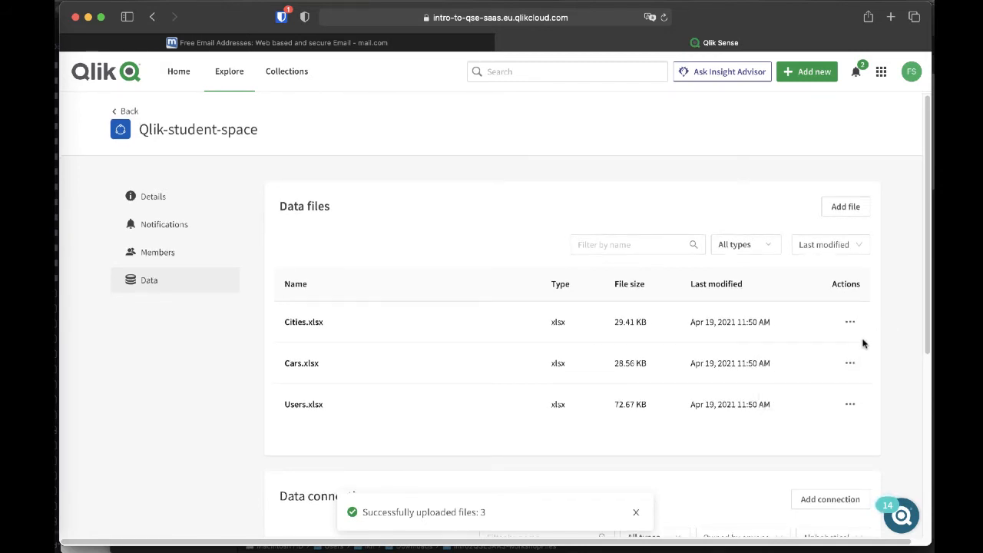
pyautogui.scroll(-5, 863, 344)
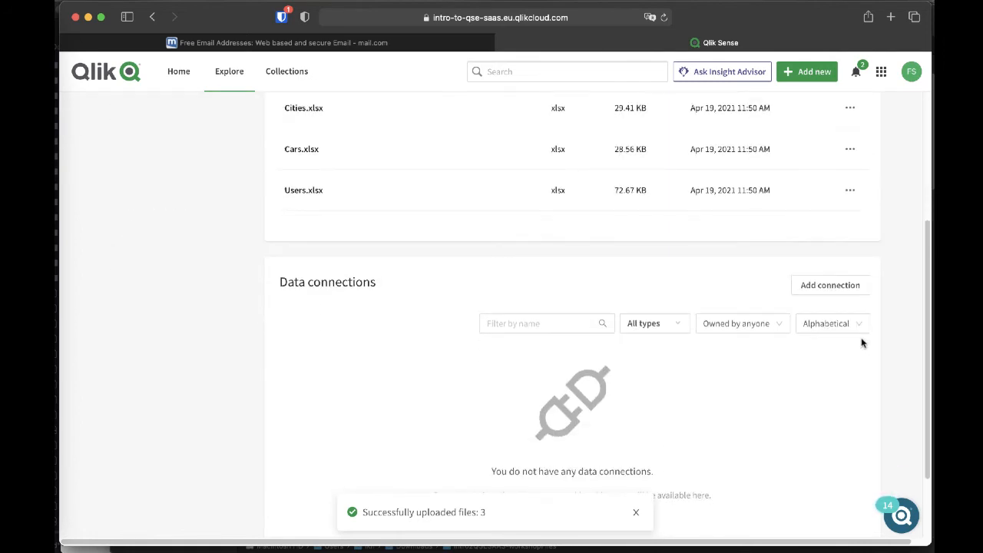
pyautogui.scroll(-1, 860, 343)
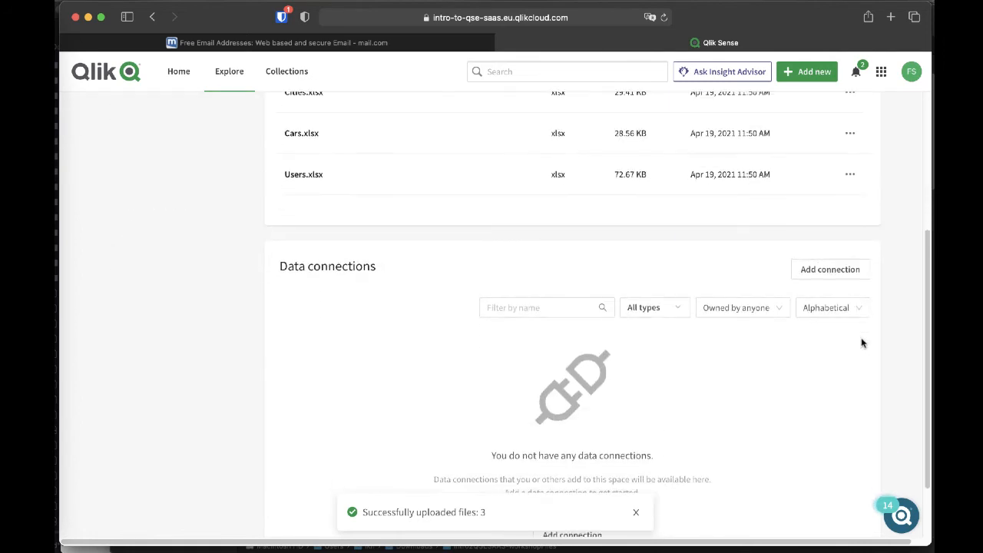
pyautogui.click(818, 271)
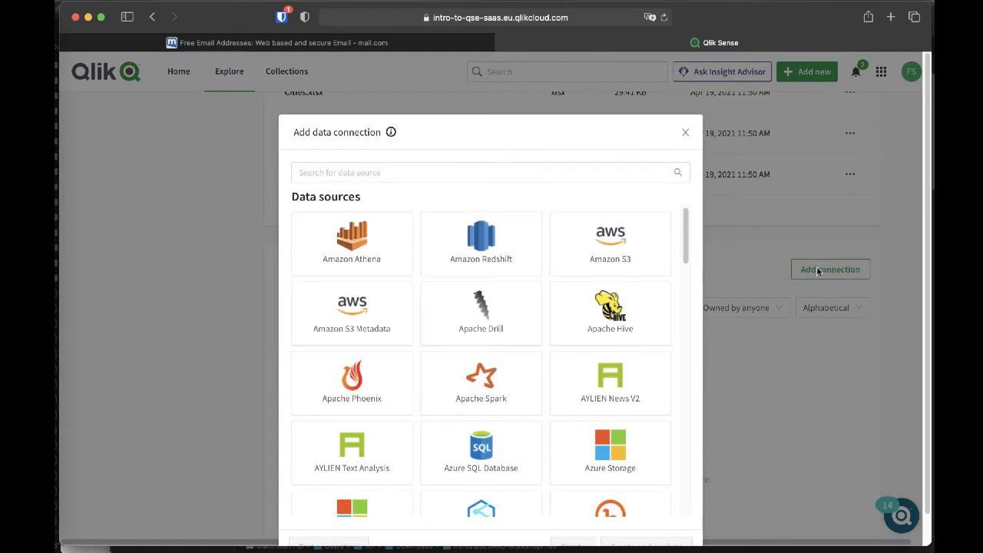
pyautogui.scroll(-10, 558, 270)
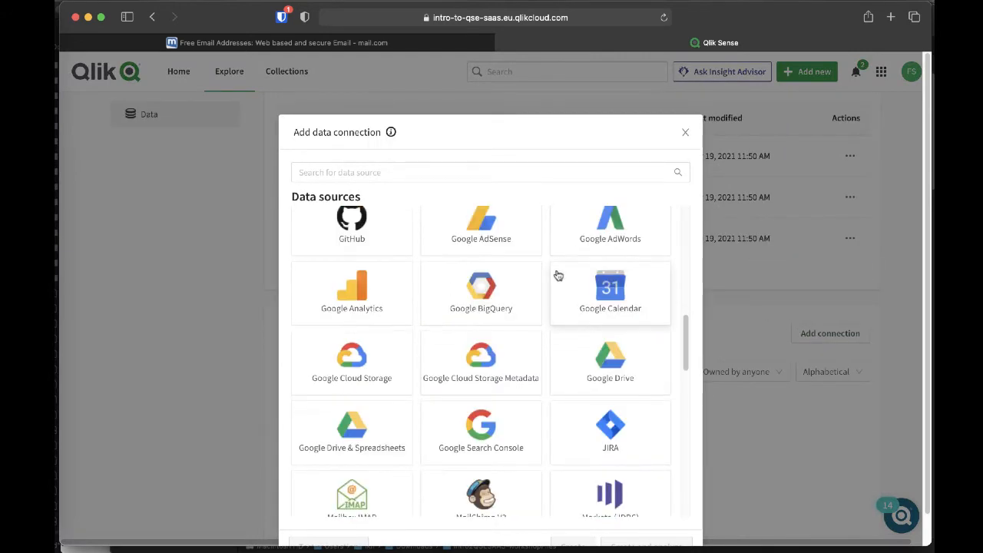
pyautogui.scroll(-10, 558, 275)
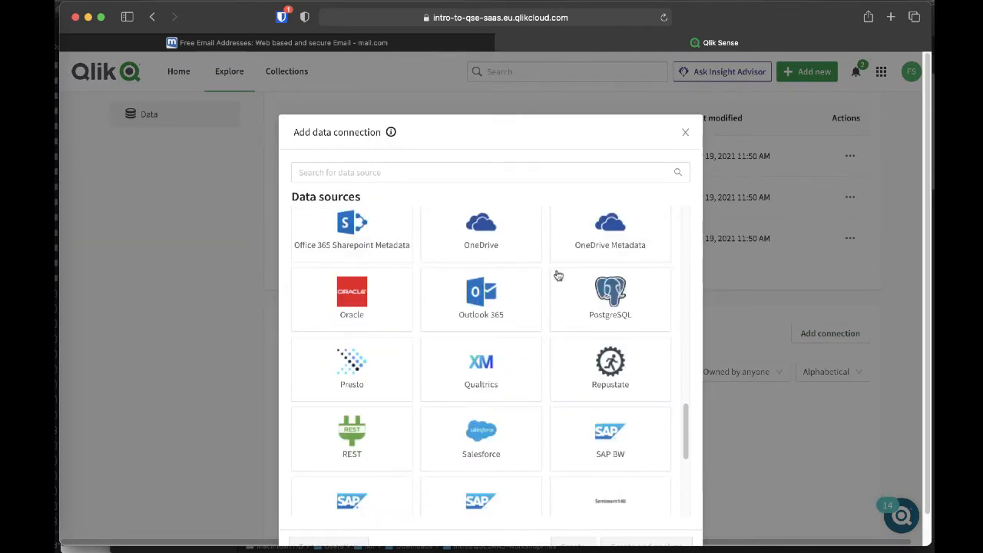
pyautogui.scroll(-1, 558, 276)
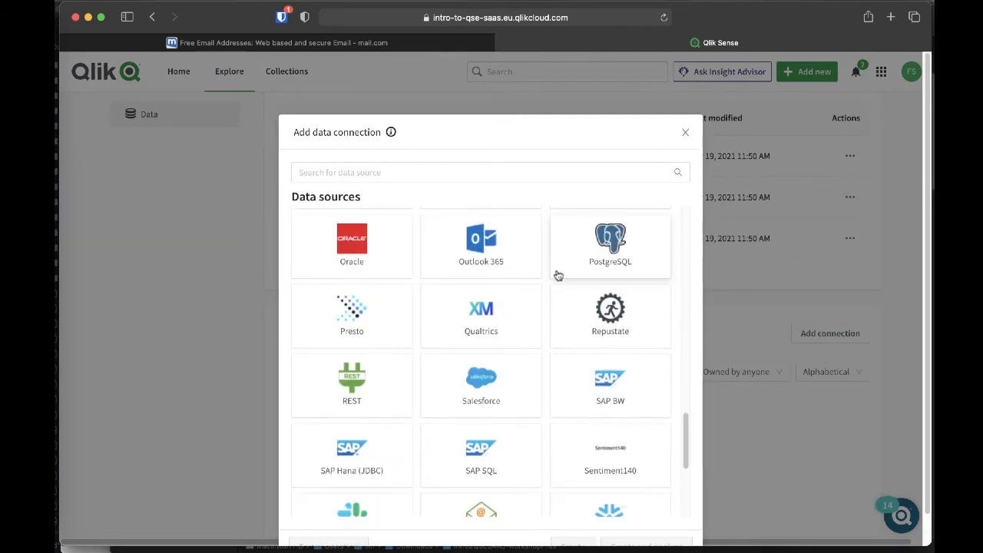
pyautogui.click(327, 390)
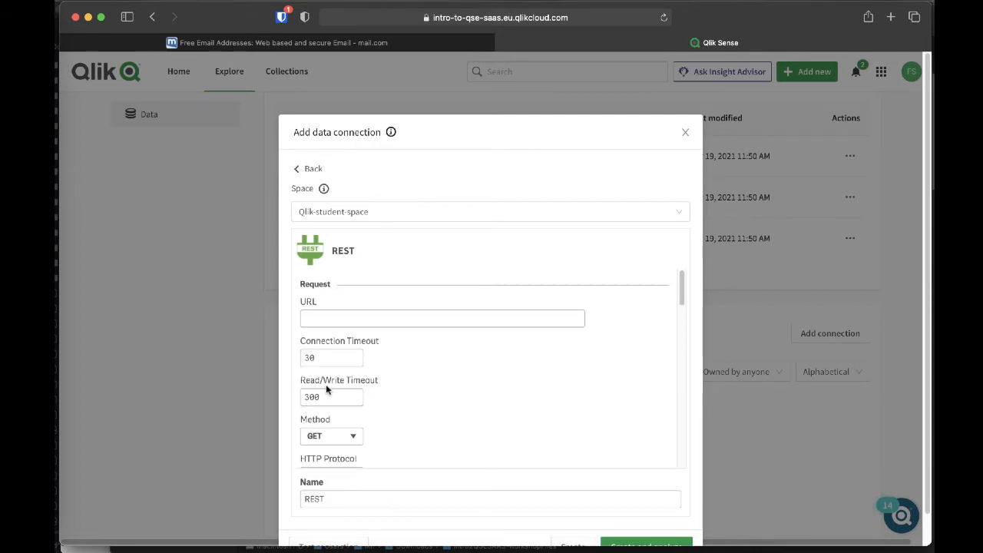
pyautogui.click(323, 315)
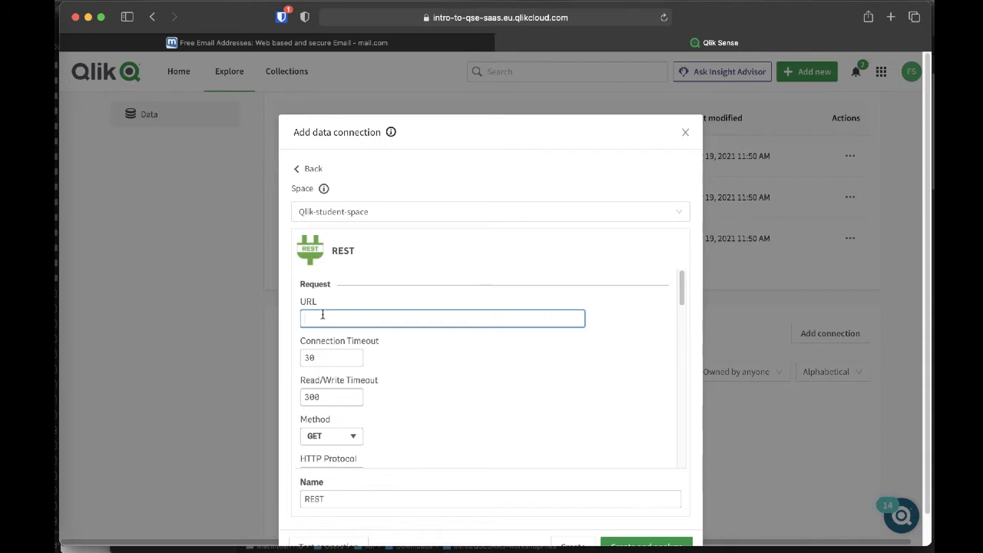
pyautogui.write('https://official-joke-api.appspot.com/random_ten')
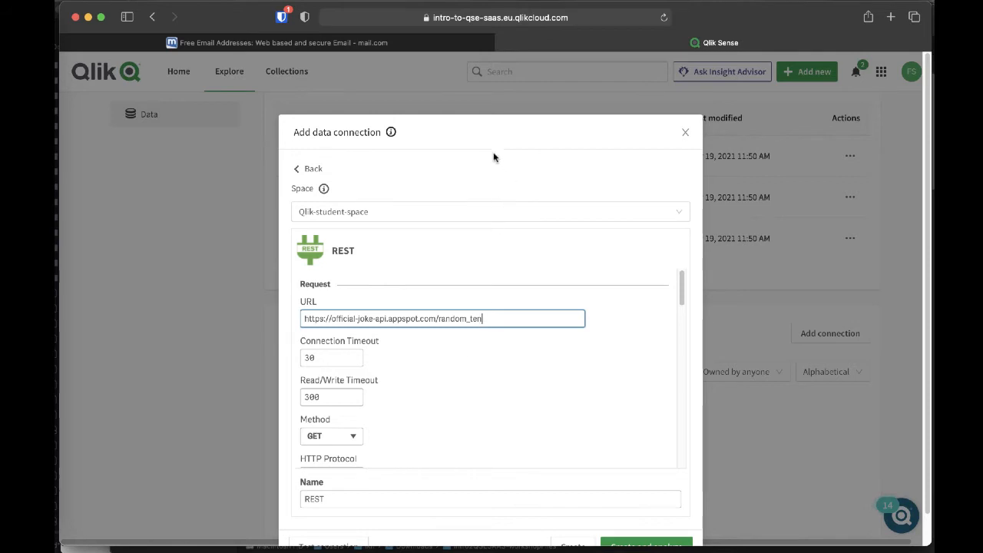
# Test the REST connection and create it with its default name and settings, without analyzing the data.
pyautogui.moveTo(487, 136); pyautogui.dragTo(479, 109)
pyautogui.scroll(-1, 471, 349)
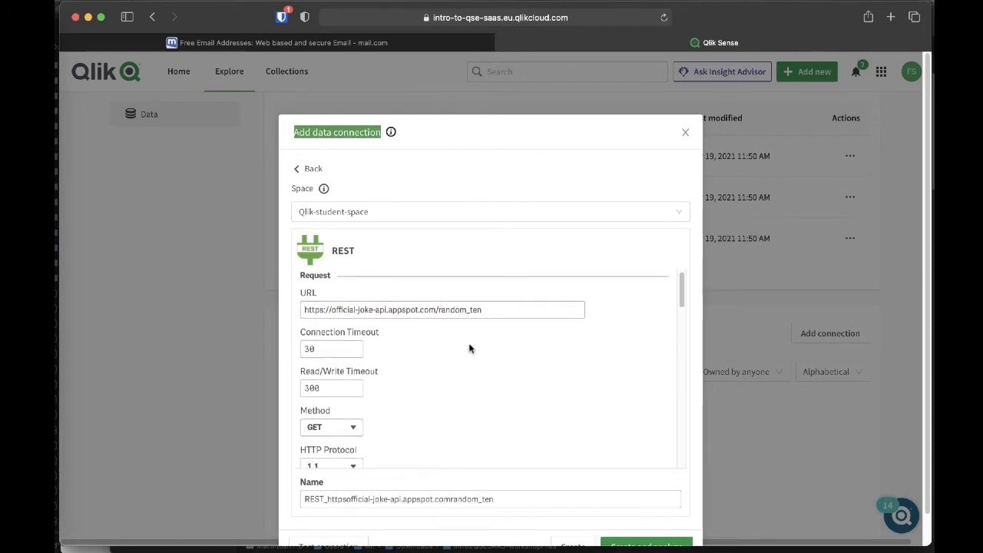
pyautogui.click(551, 264)
pyautogui.scroll(-3, 525, 389)
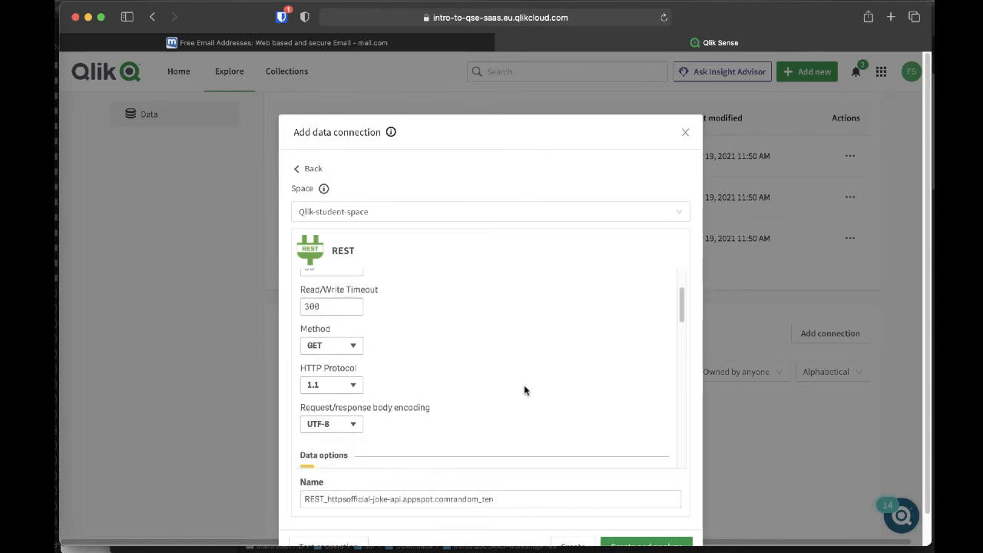
pyautogui.scroll(-20, 525, 389)
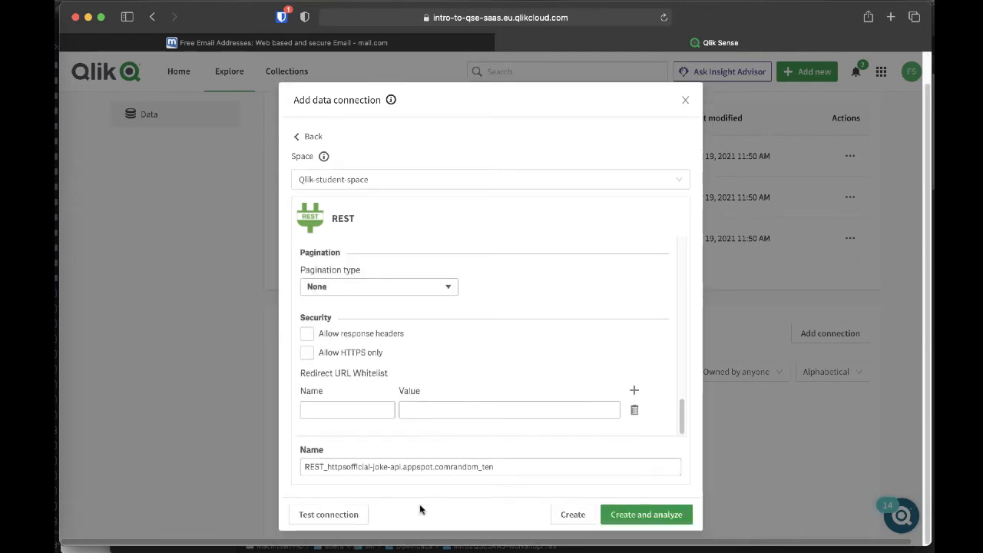
pyautogui.click(329, 515)
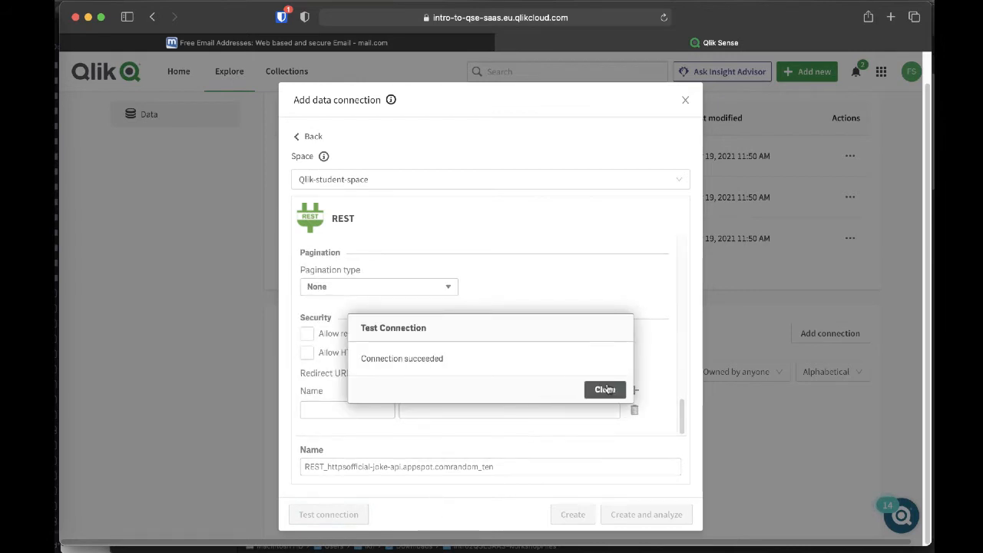
pyautogui.click(606, 390)
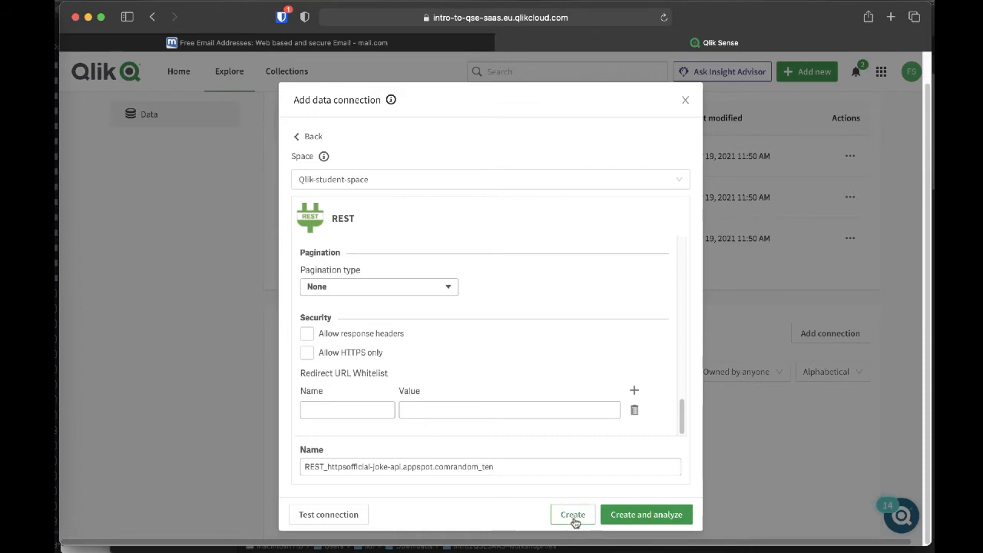
pyautogui.click(637, 522)
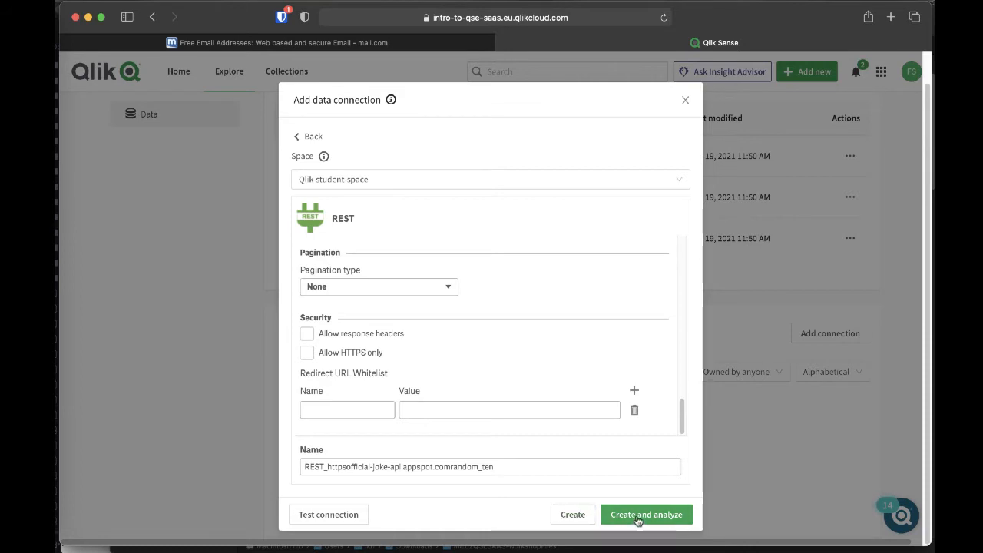
pyautogui.click(571, 520)
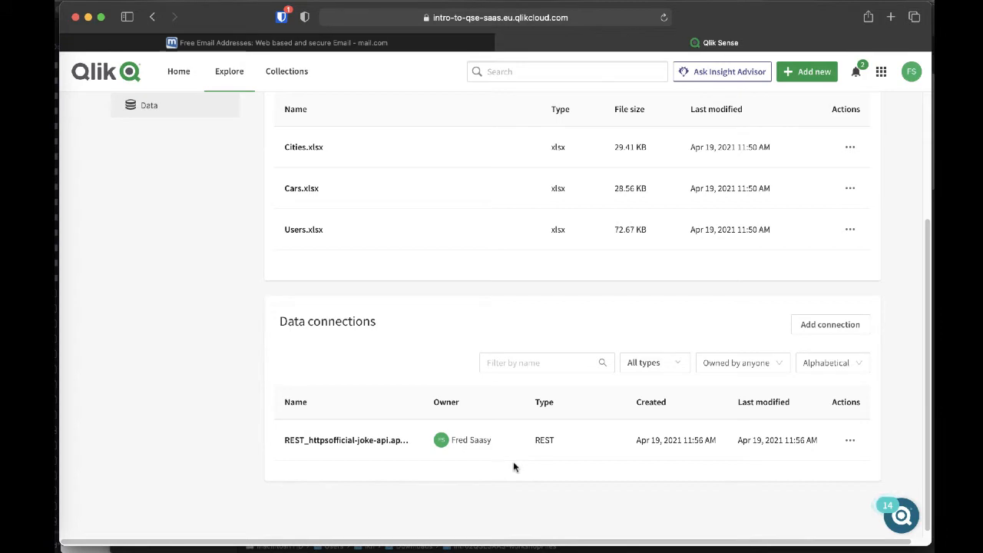
# Return to the Qlik-student-space contents and create a new analytics app named My new app in that space.
pyautogui.scroll(5, 284, 232)
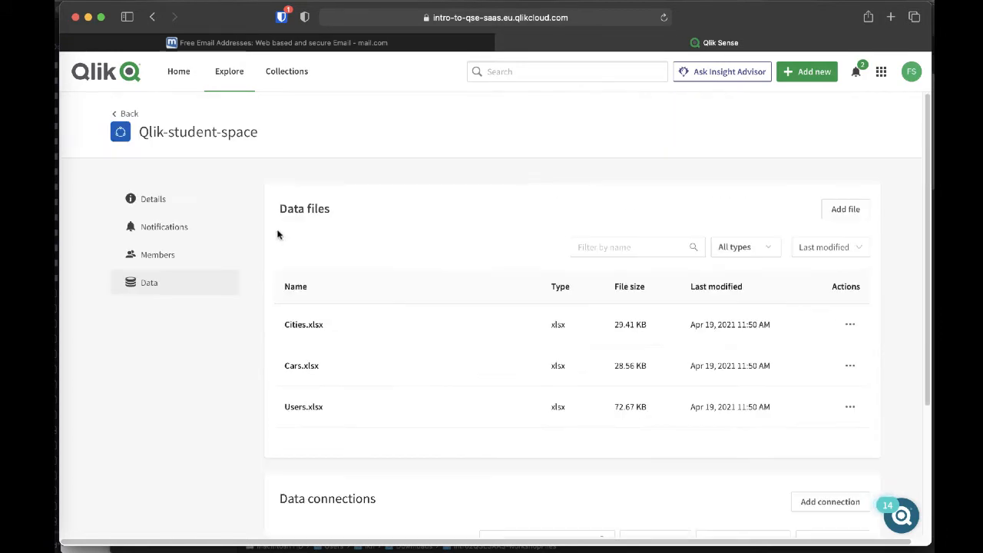
pyautogui.click(129, 115)
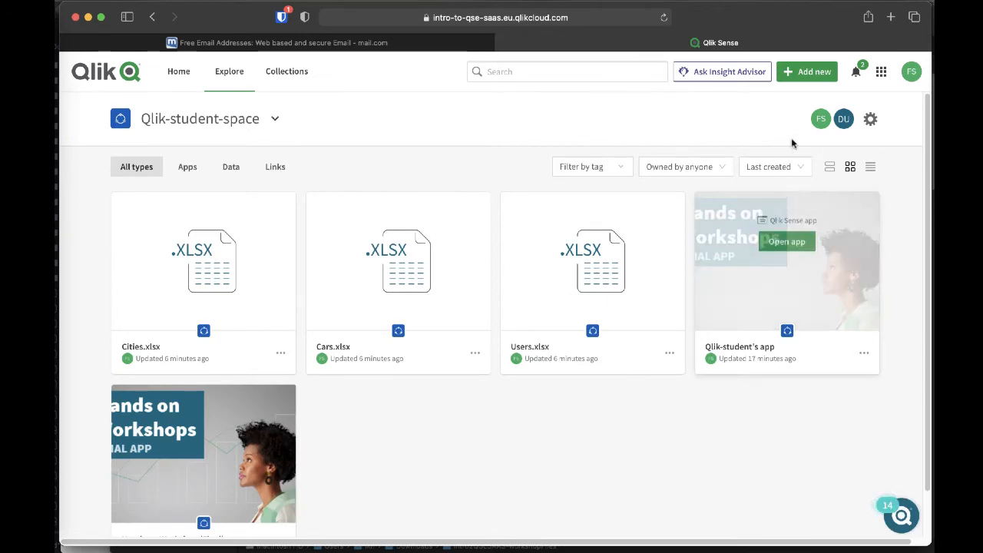
pyautogui.click(803, 69)
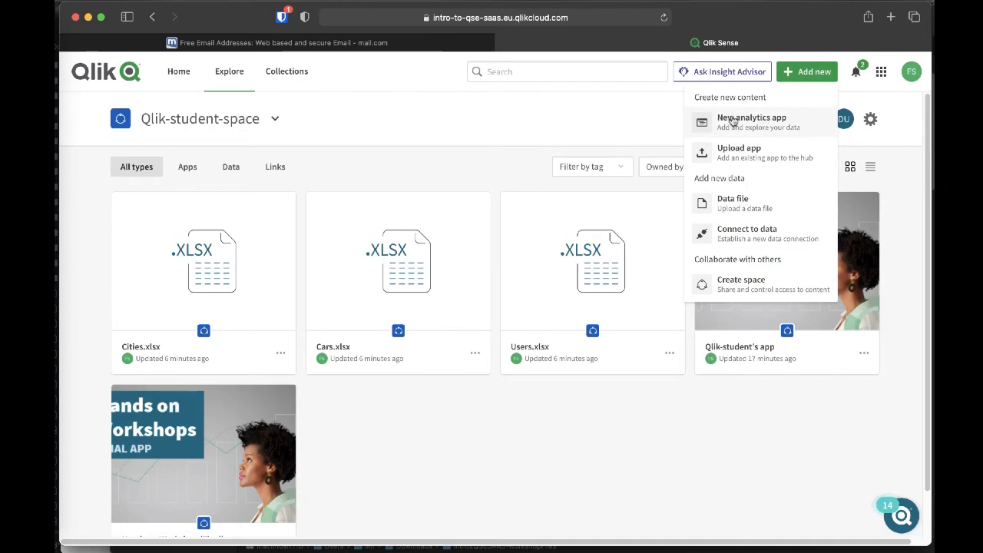
pyautogui.click(734, 120)
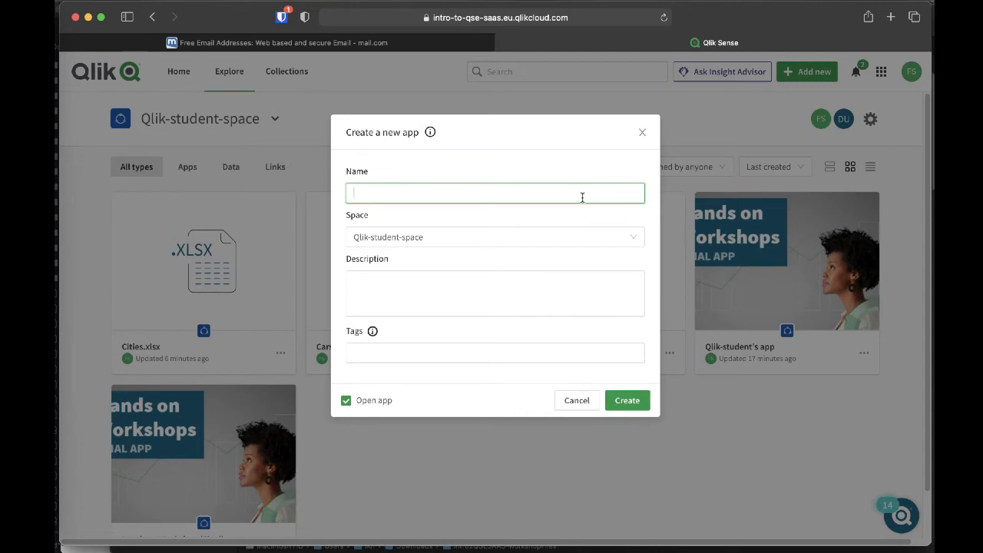
pyautogui.write('My new app')
pyautogui.click(635, 404)
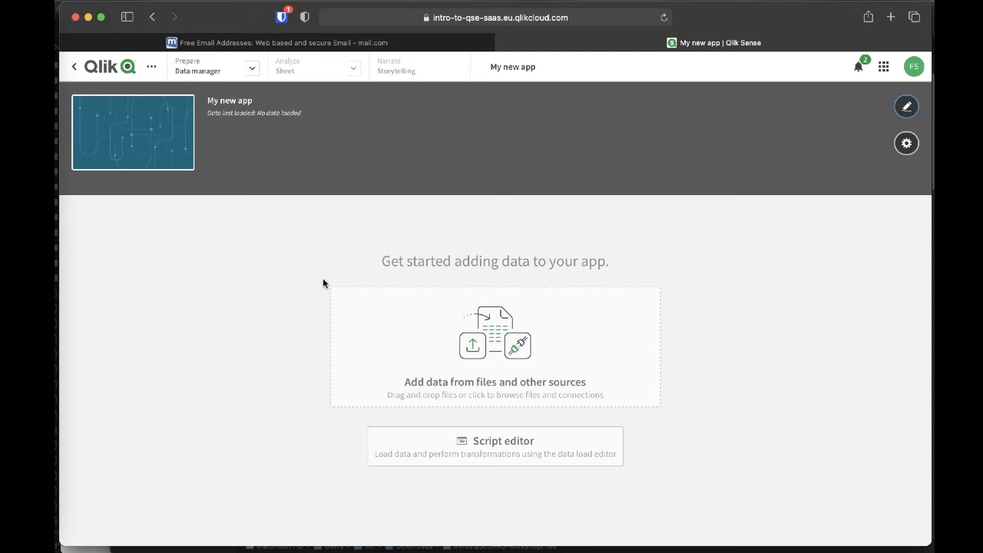
# In the app's script editor, insert the load script for all fields of Cars.xlsx from the Qlik-student-space DataFiles folder.
pyautogui.click(490, 453)
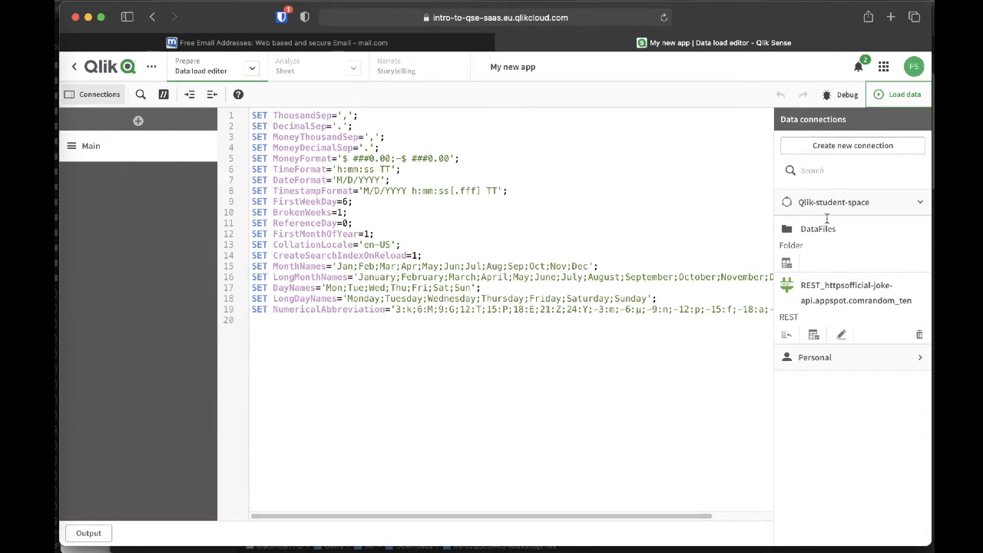
pyautogui.click(786, 264)
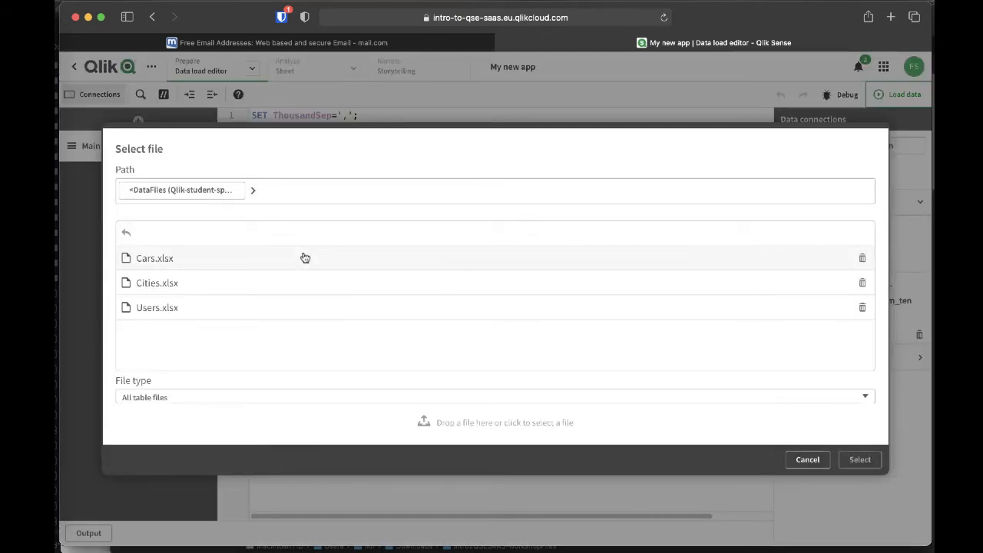
pyautogui.click(305, 257)
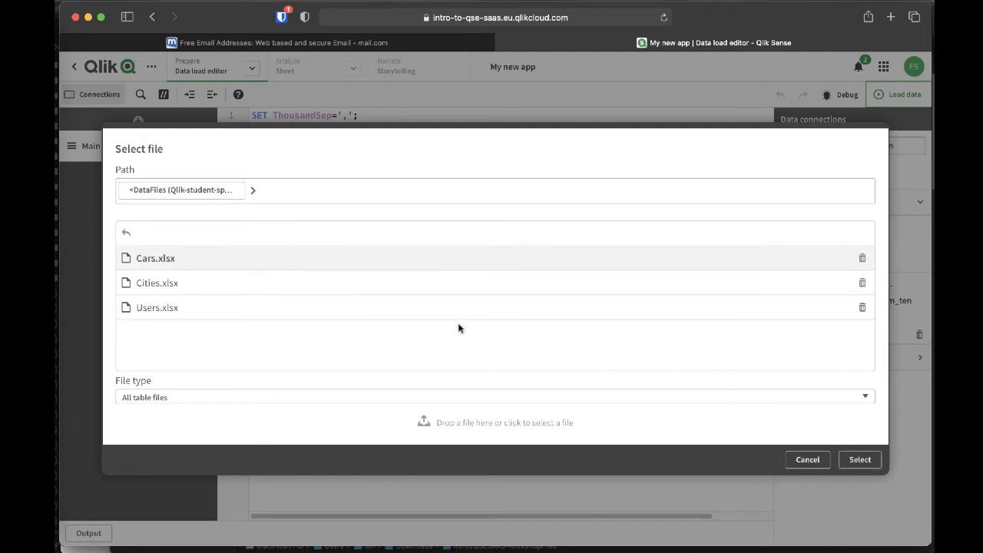
pyautogui.click(860, 459)
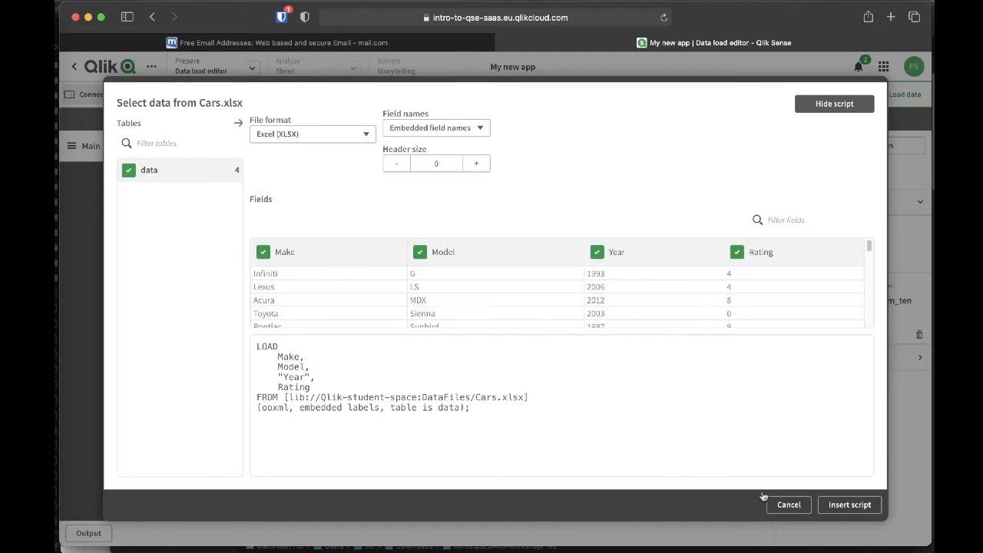
pyautogui.click(849, 504)
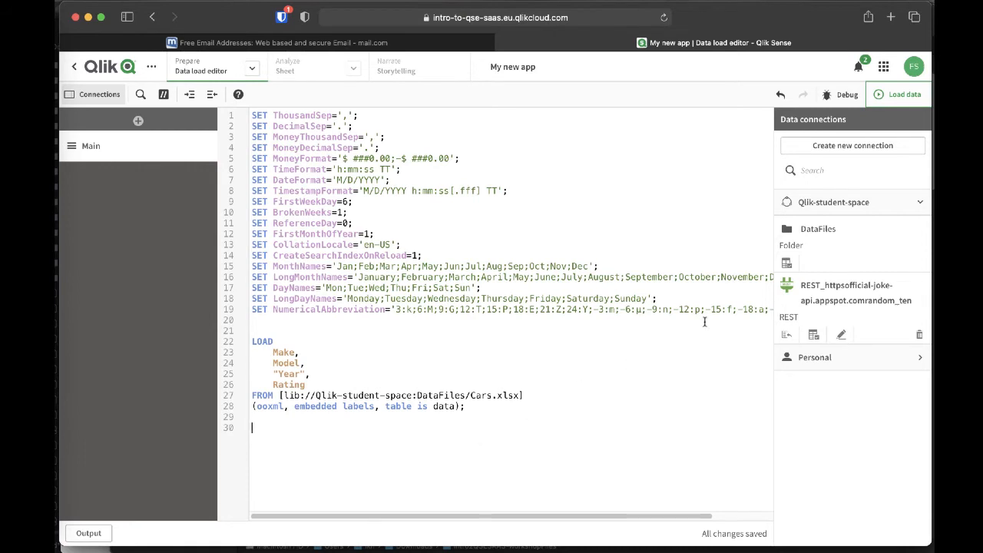
# Insert the load script for the root table of the joke API REST connection and load the data into the app.
pyautogui.click(814, 337)
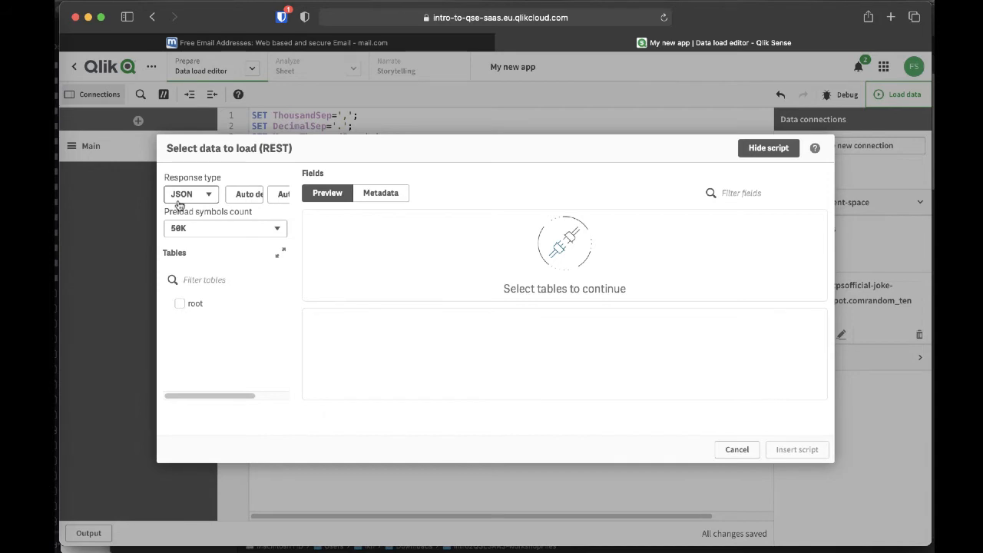
pyautogui.click(179, 304)
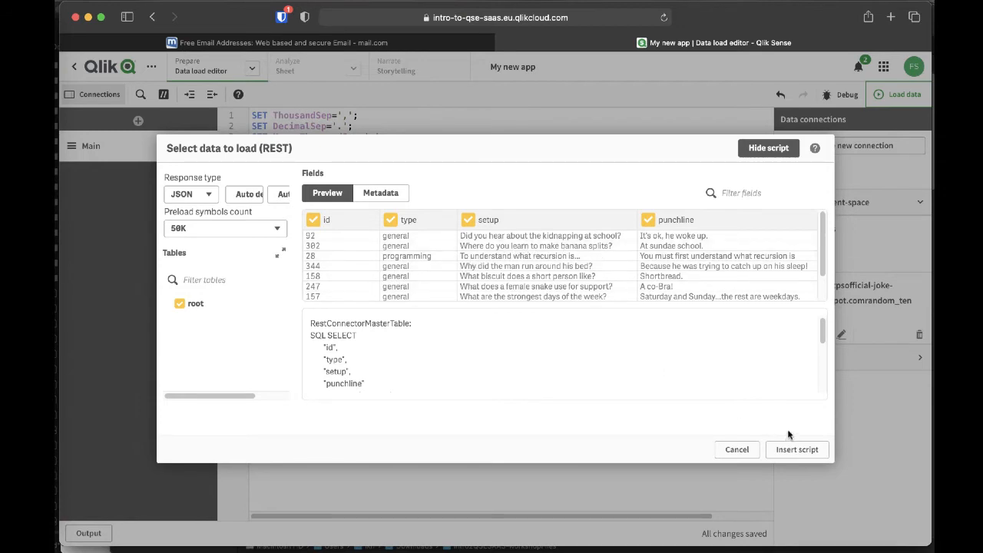
pyautogui.click(789, 449)
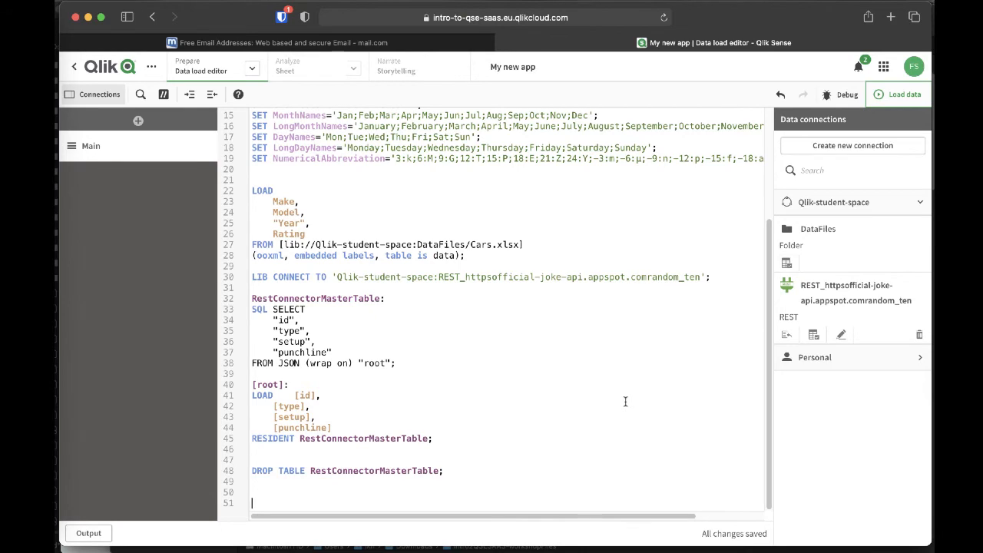
pyautogui.click(904, 95)
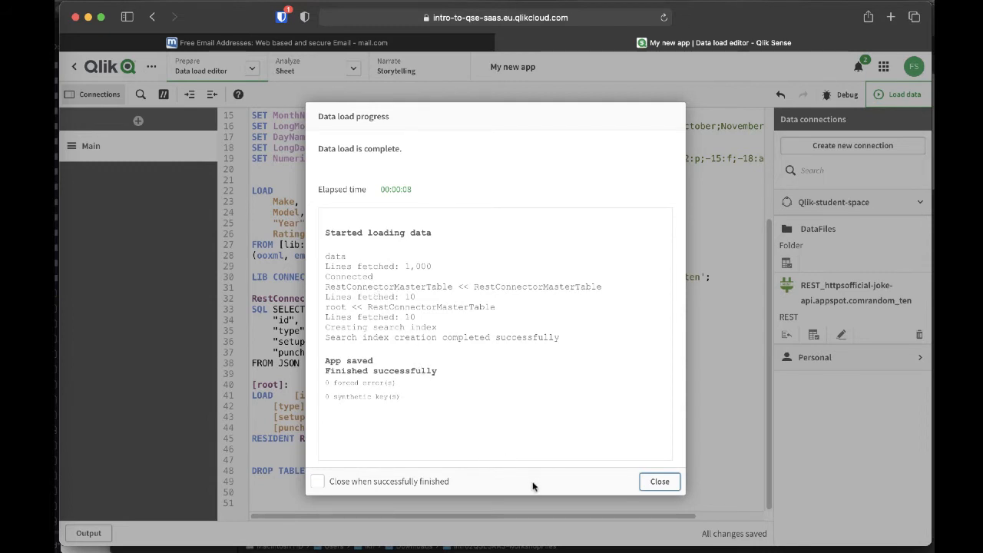
pyautogui.click(652, 482)
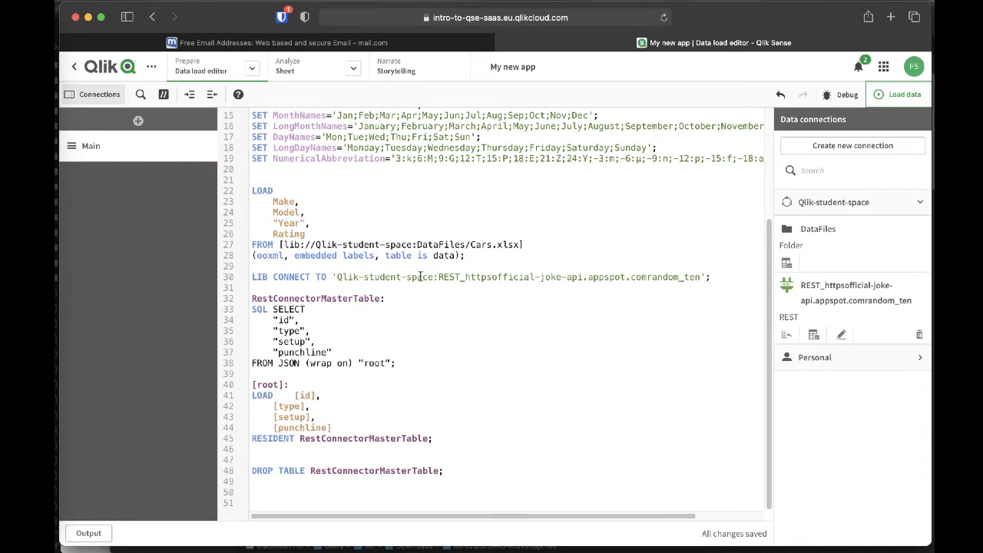
# Remove the Qlik-student-space name before the colon in the LIB CONNECT TO statement and load the data again.
pyautogui.moveTo(433, 275); pyautogui.dragTo(337, 274)
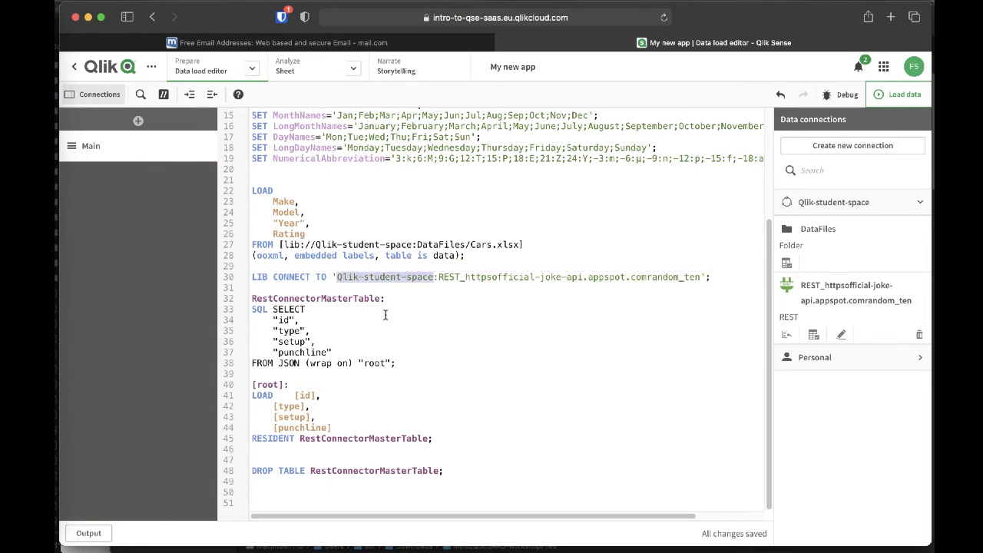
pyautogui.press('BackSpace')
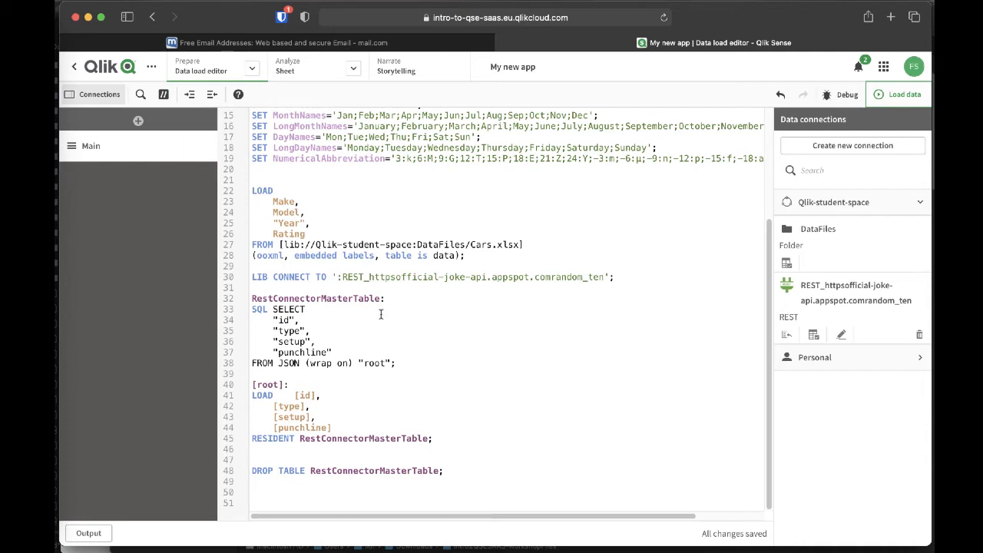
pyautogui.click(900, 95)
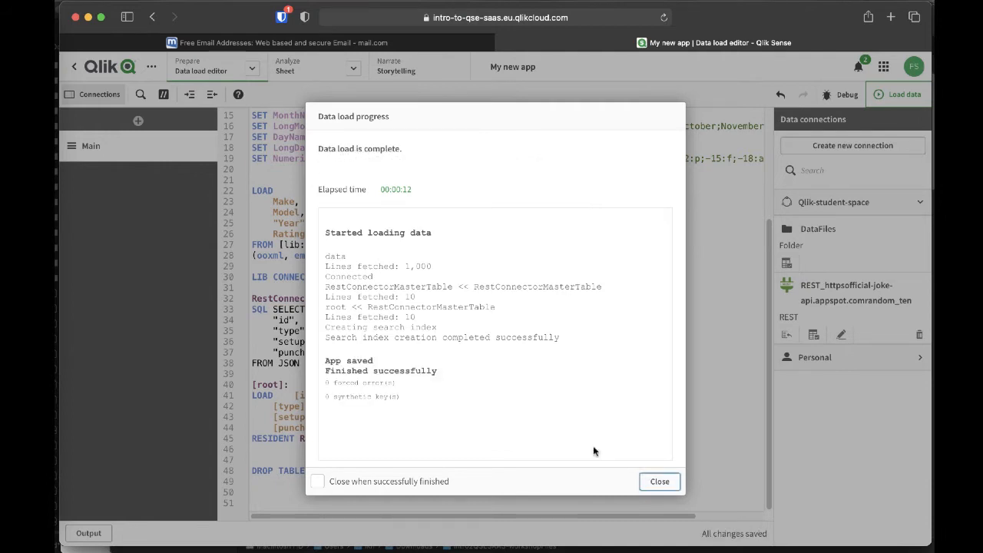
pyautogui.click(651, 484)
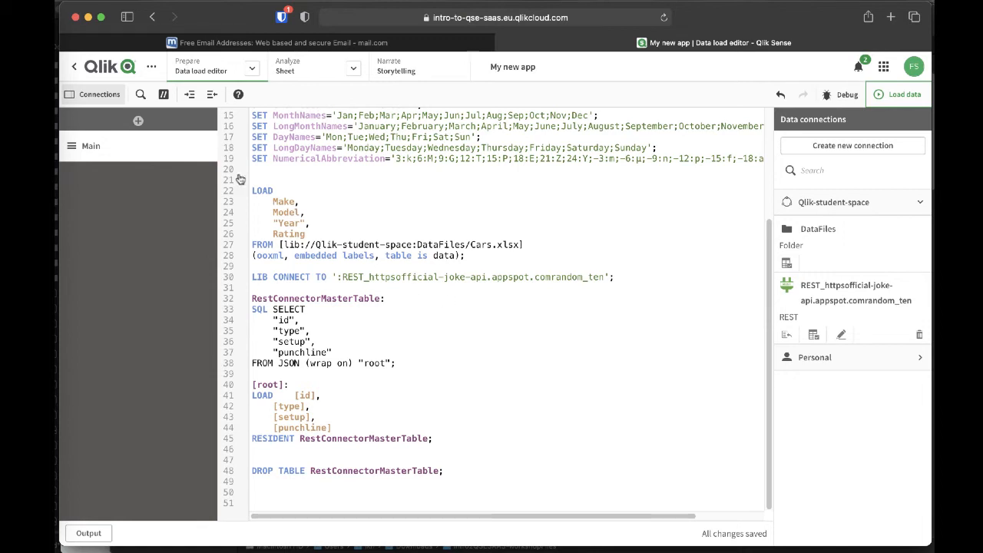
# Return to the hub and move My new app from Qlik-student-space to the Personal space, navigating to that space.
pyautogui.click(102, 68)
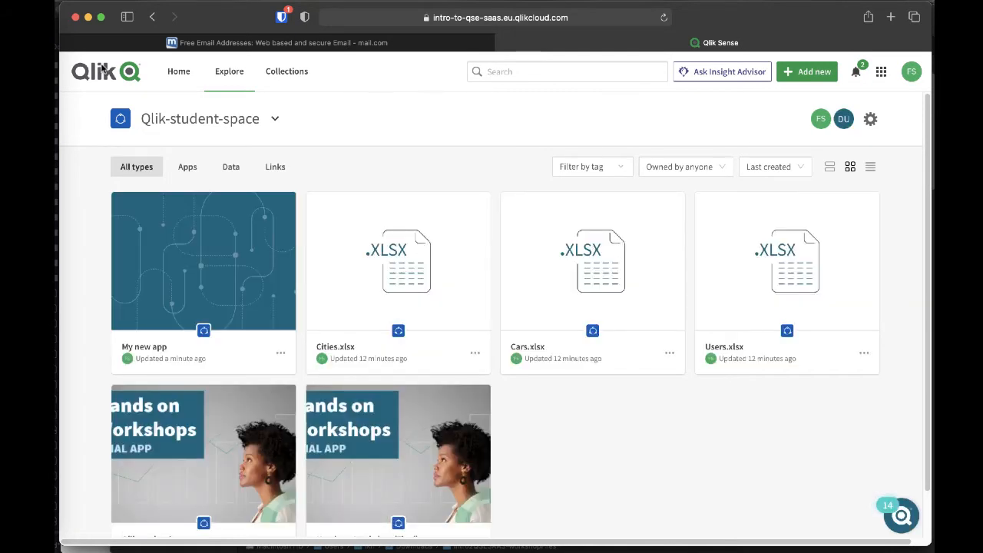
pyautogui.click(283, 354)
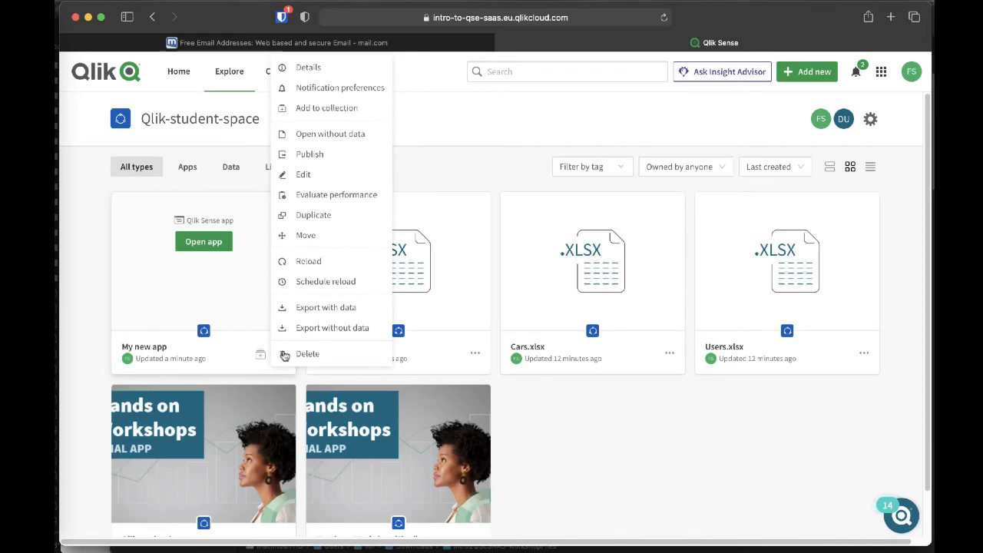
pyautogui.click(313, 237)
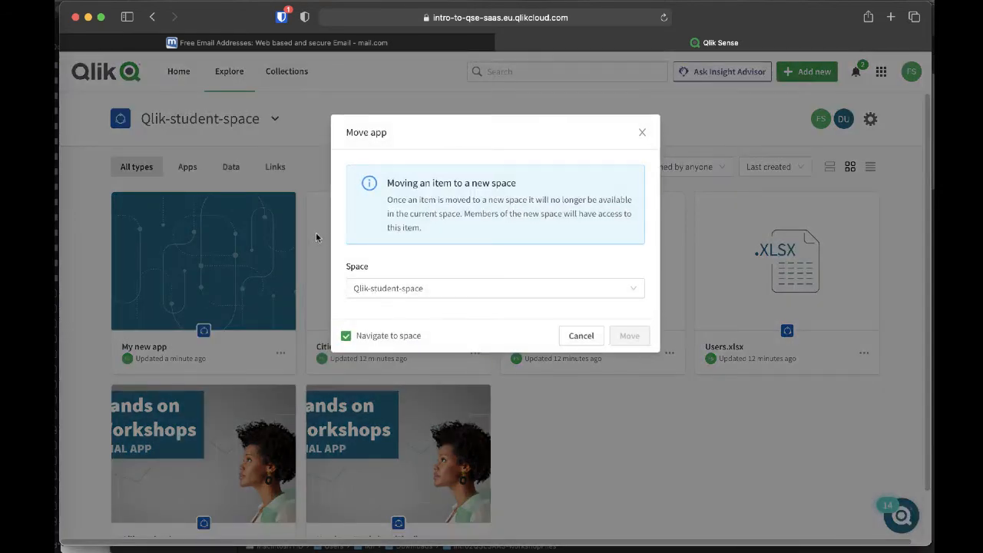
pyautogui.click(409, 287)
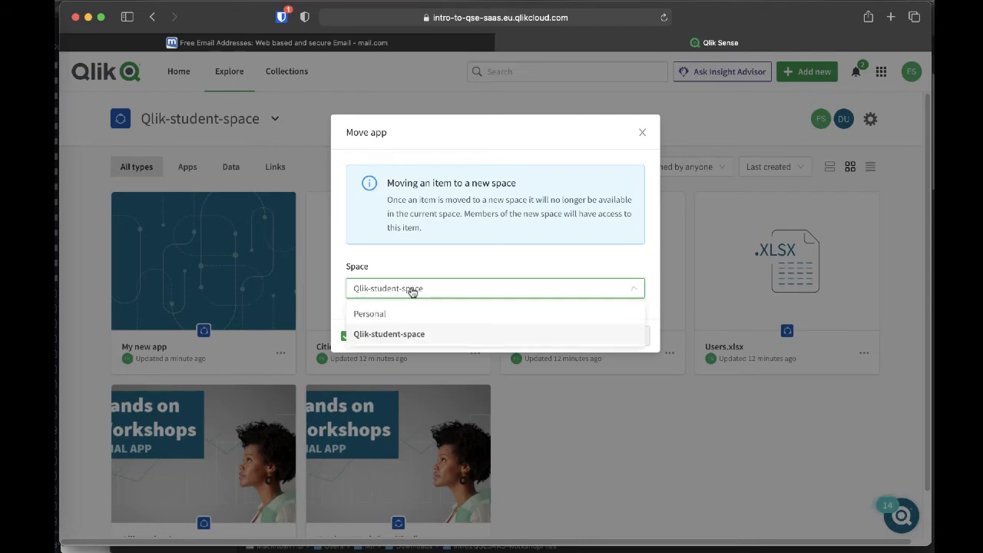
pyautogui.click(382, 315)
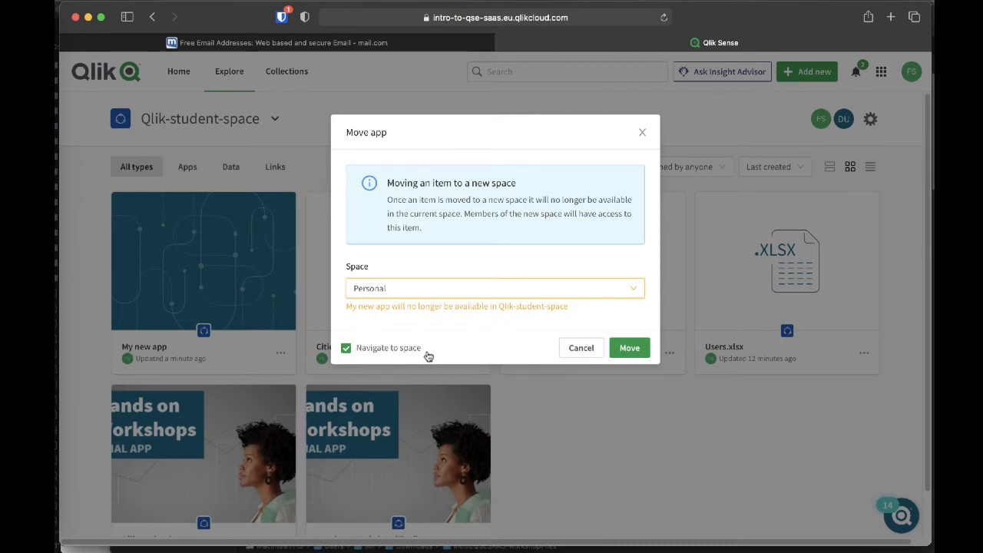
pyautogui.click(630, 348)
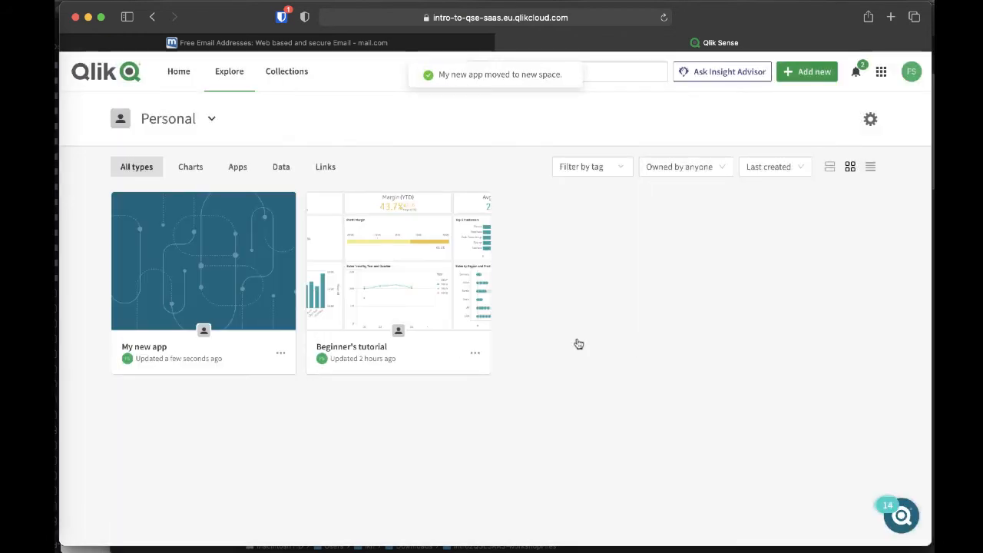
# Open My new app from the Personal space and try to load its data with the existing load script.
pyautogui.moveTo(239, 278)
pyautogui.click(204, 241)
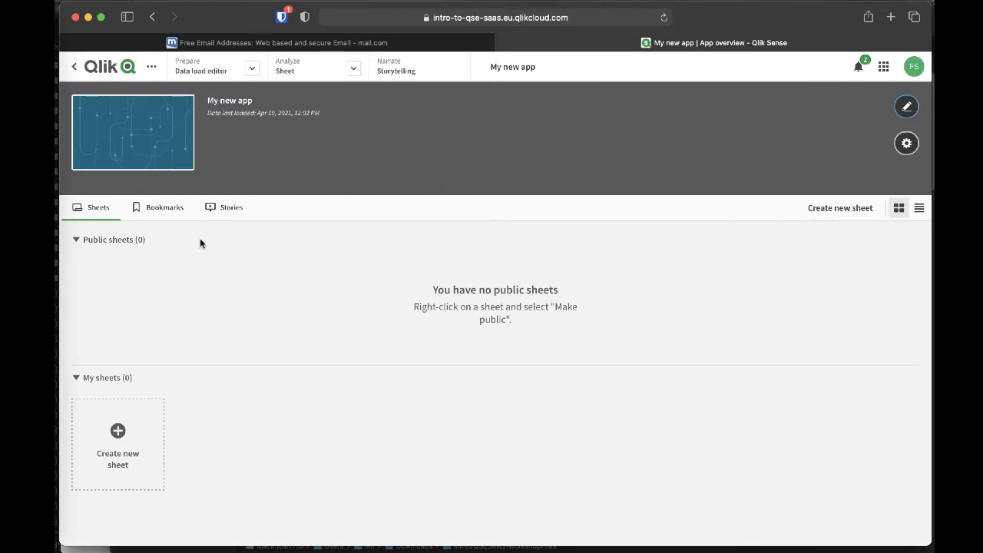
pyautogui.click(208, 69)
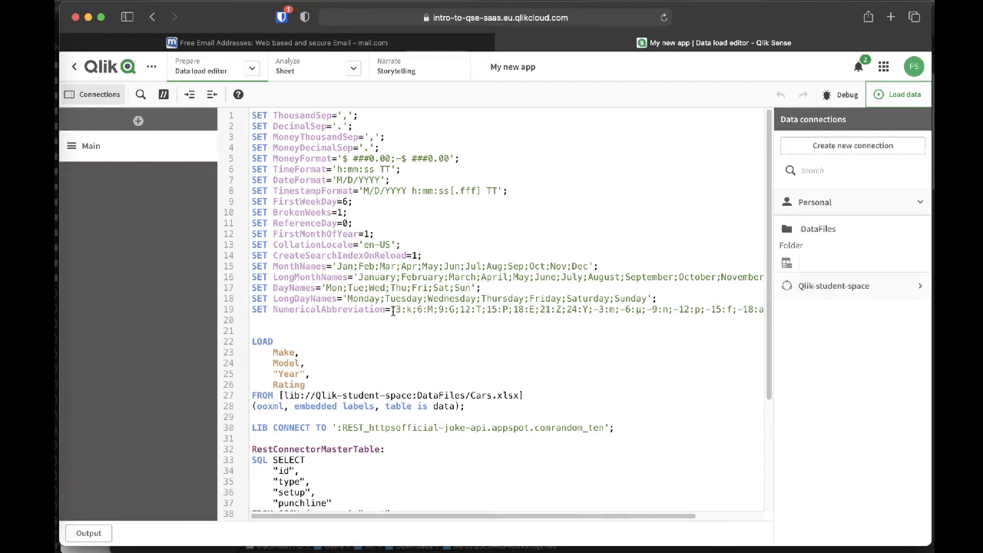
pyautogui.scroll(-5, 393, 310)
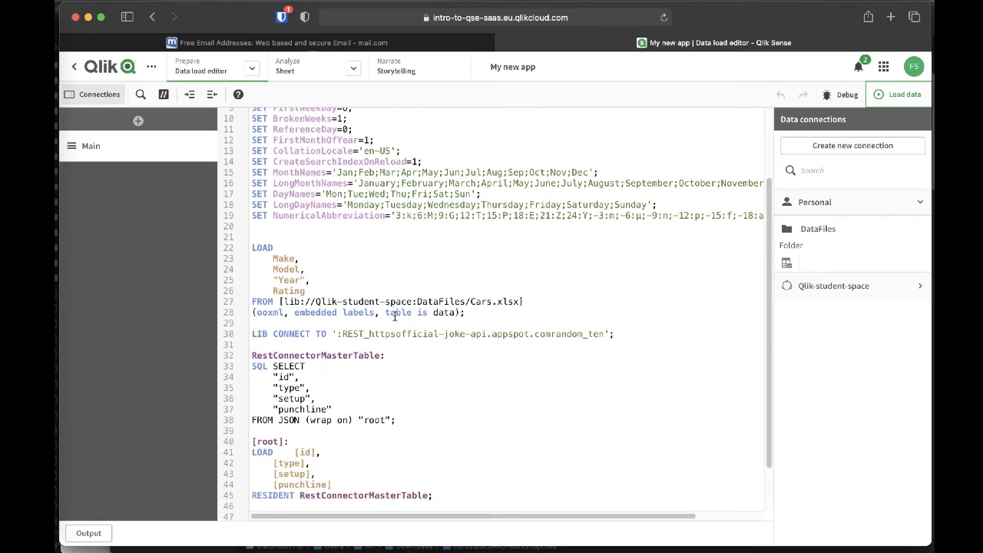
pyautogui.scroll(-3, 396, 317)
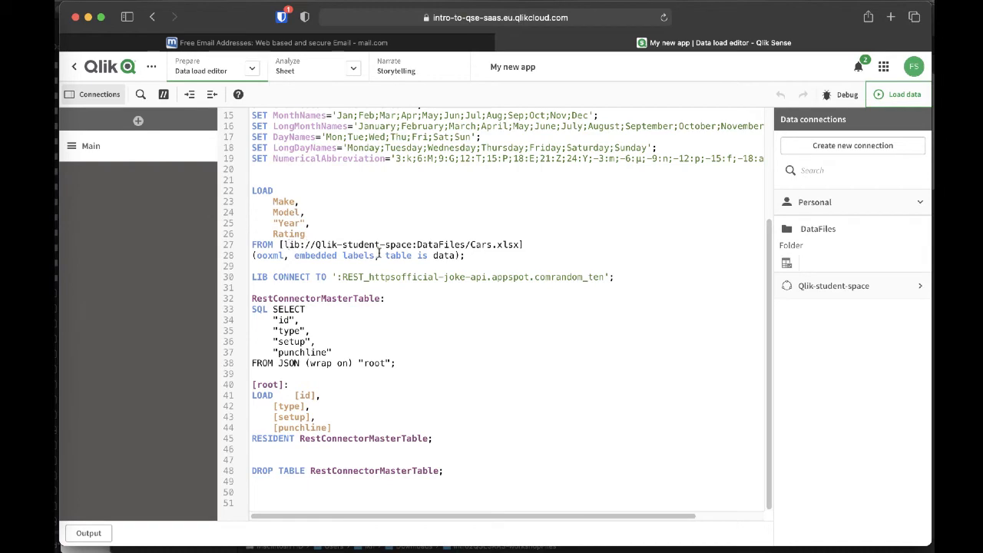
pyautogui.click(913, 99)
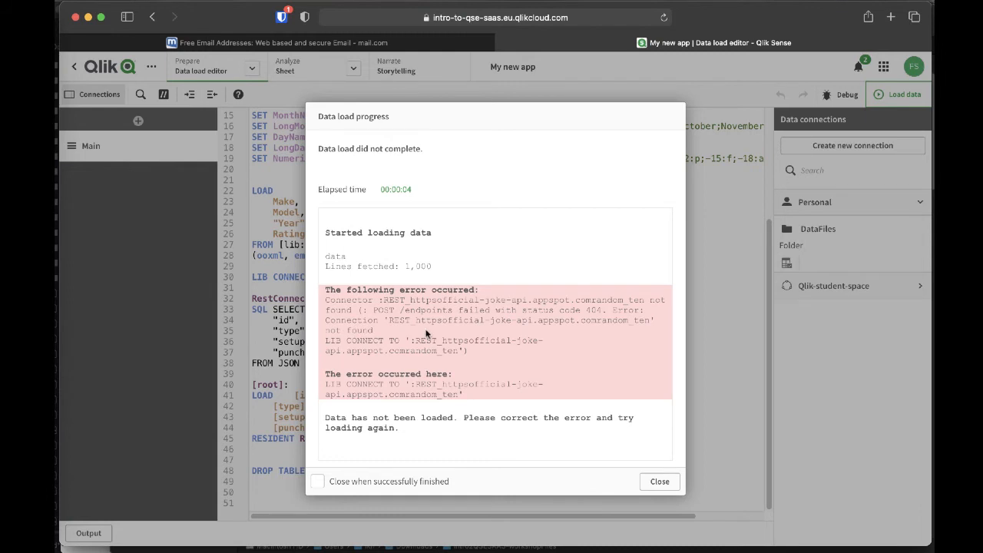
pyautogui.click(645, 482)
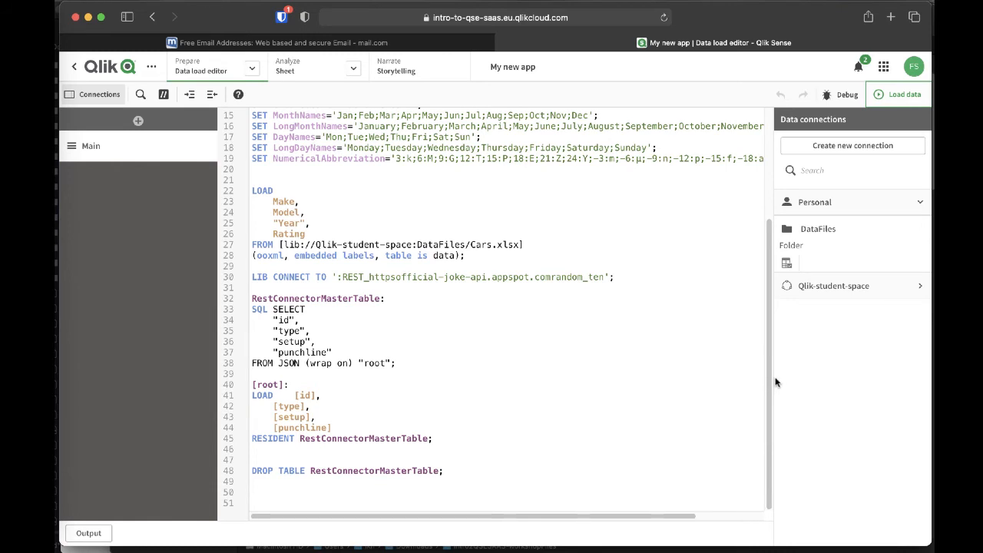
pyautogui.click(839, 147)
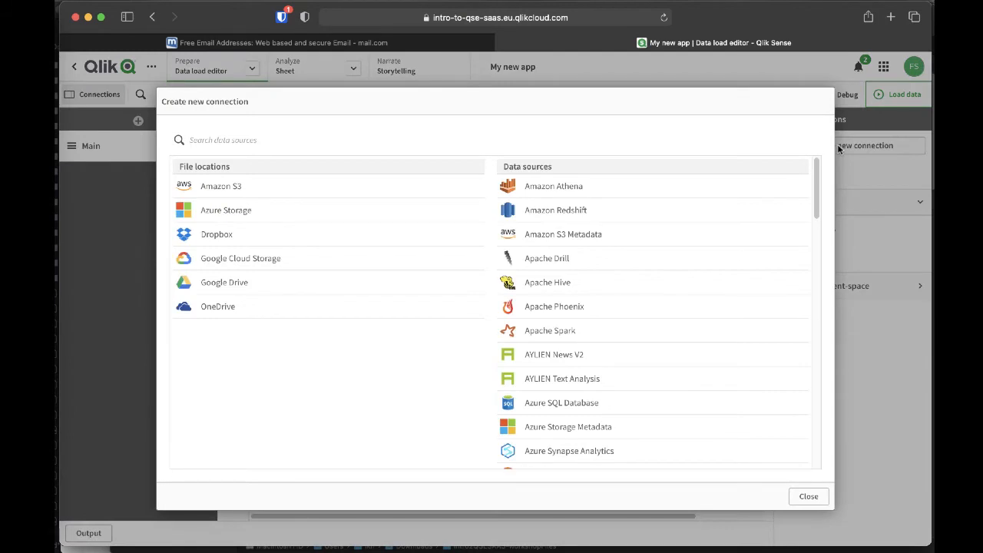
pyautogui.scroll(-10, 684, 263)
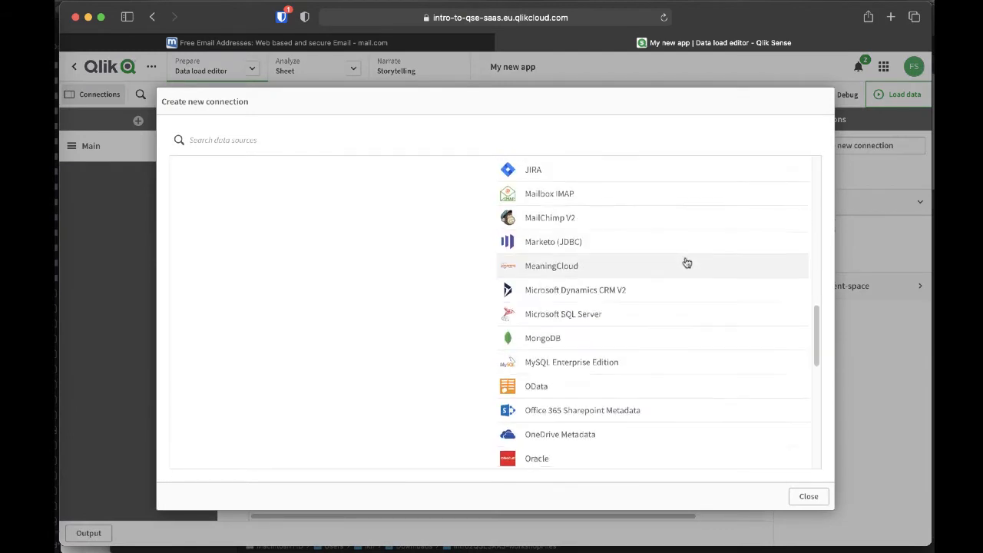
pyautogui.scroll(-5, 686, 263)
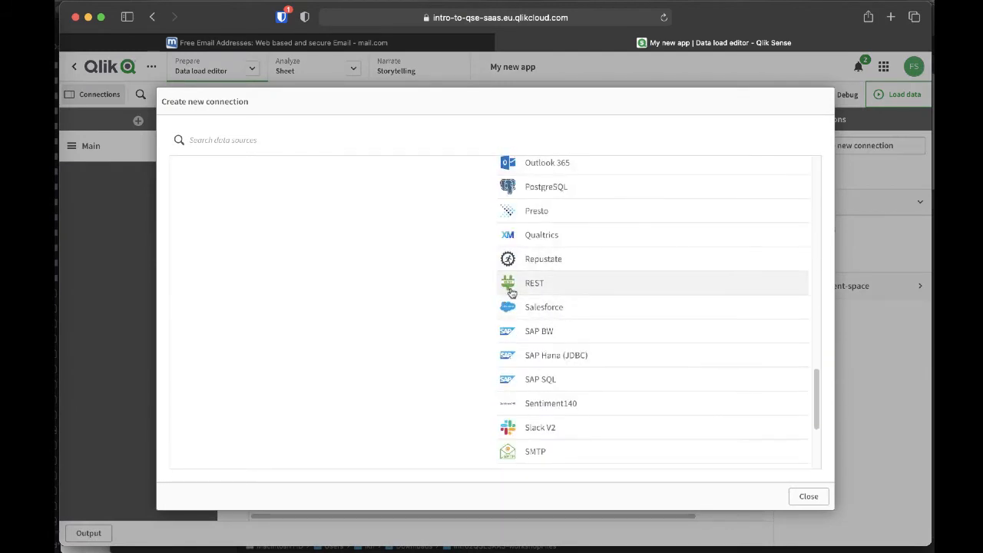
pyautogui.click(513, 290)
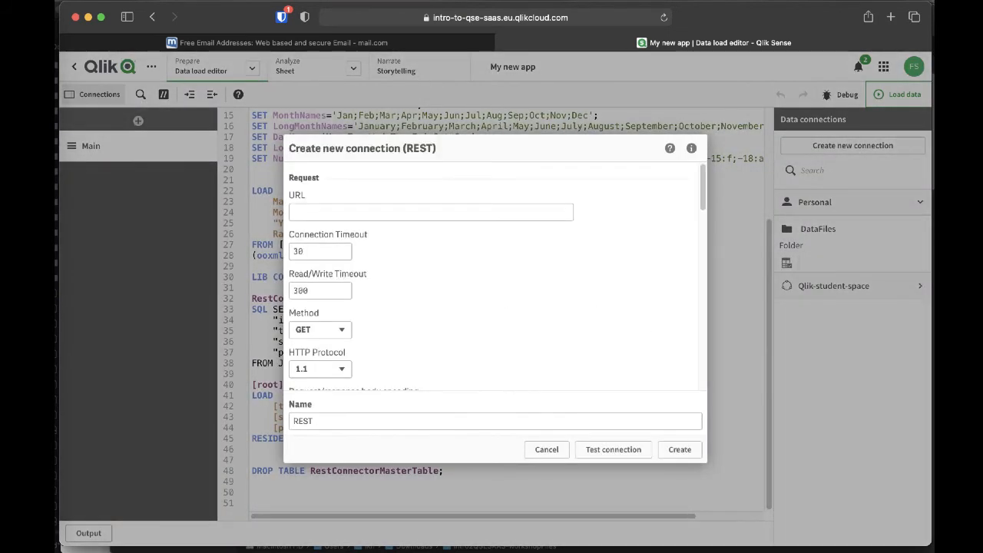
pyautogui.click(421, 213)
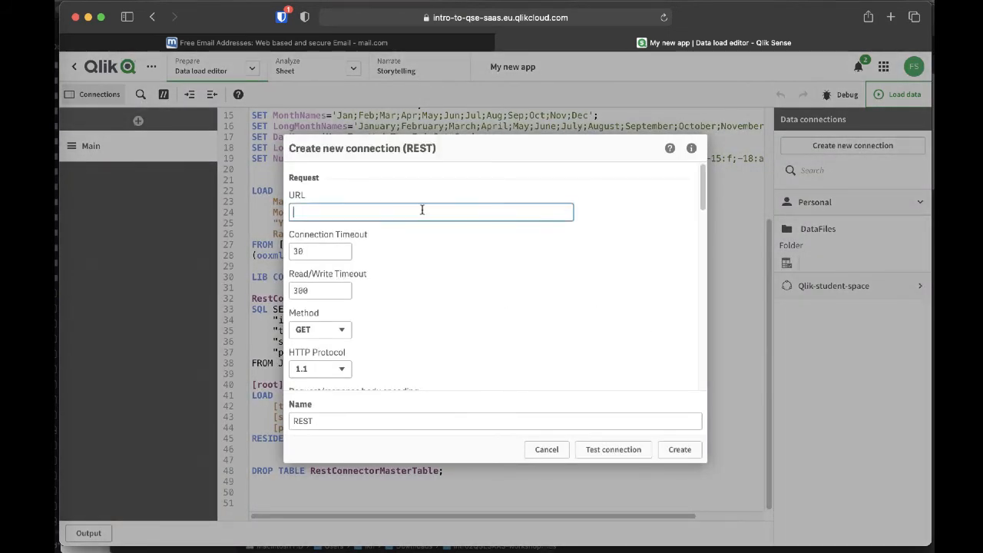
pyautogui.write('https://official-joke-api.appspot.com/jokes/programming/ten')
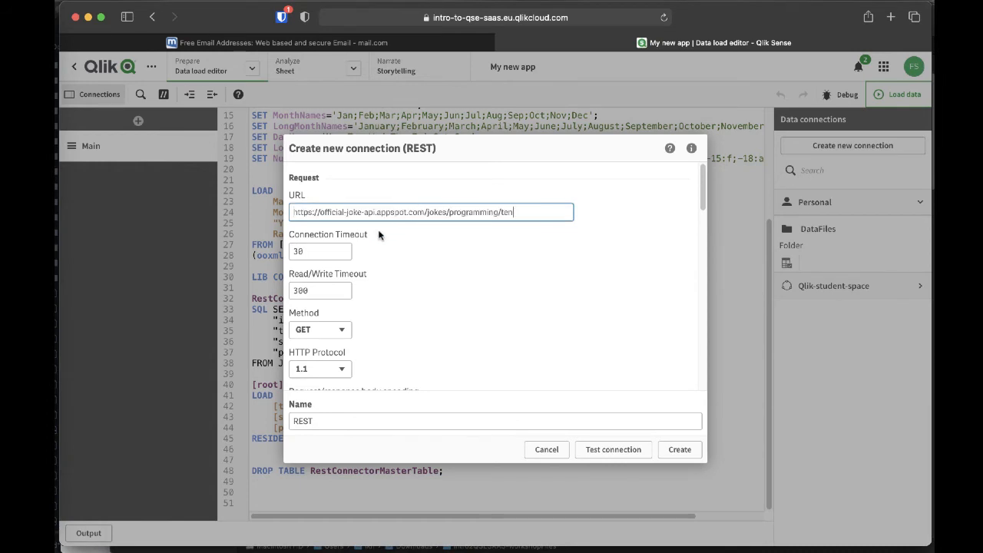
# Accept the suggested name for the REST connection, test the connection, and create it.
pyautogui.scroll(-2, 398, 273)
pyautogui.scroll(-10, 398, 277)
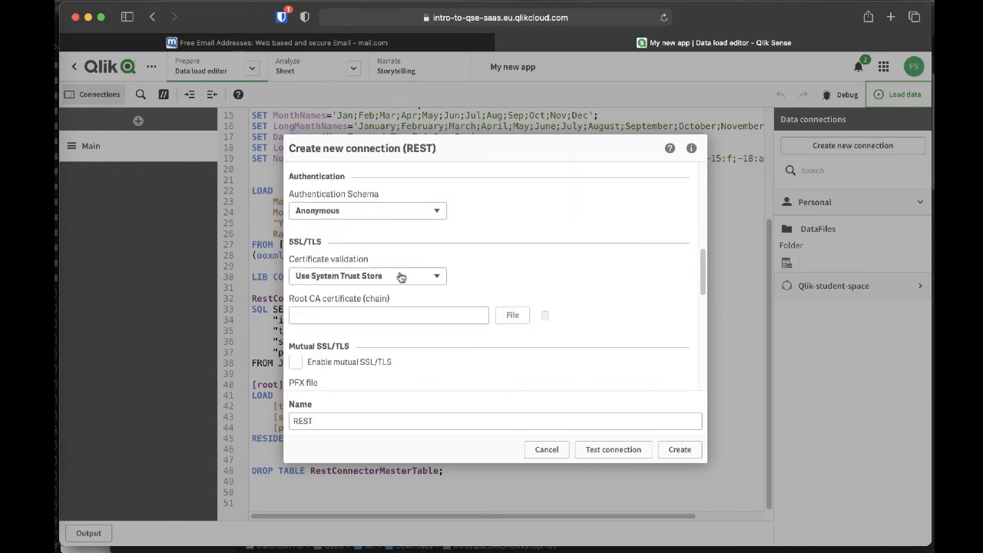
pyautogui.scroll(-1, 399, 276)
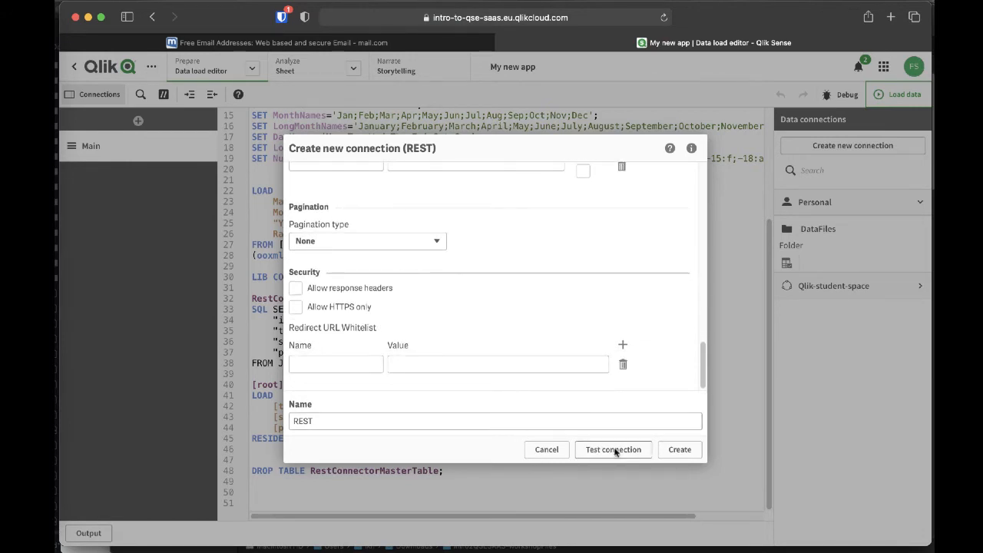
pyautogui.click(411, 417)
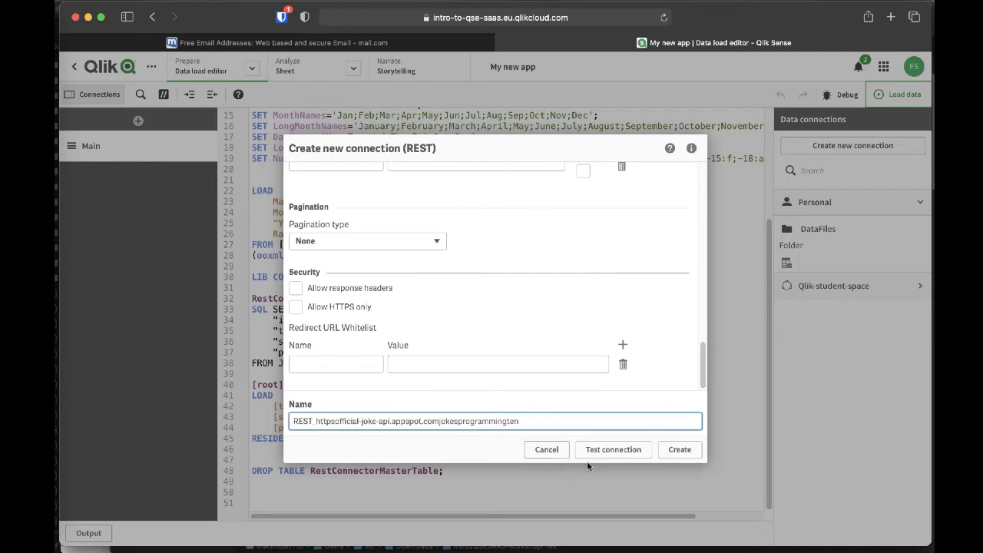
pyautogui.click(607, 451)
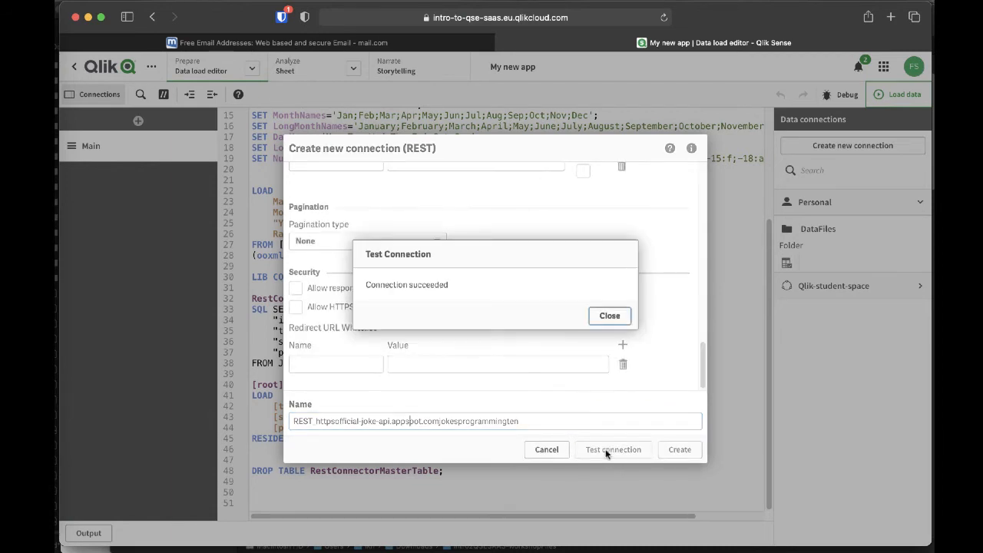
pyautogui.click(598, 318)
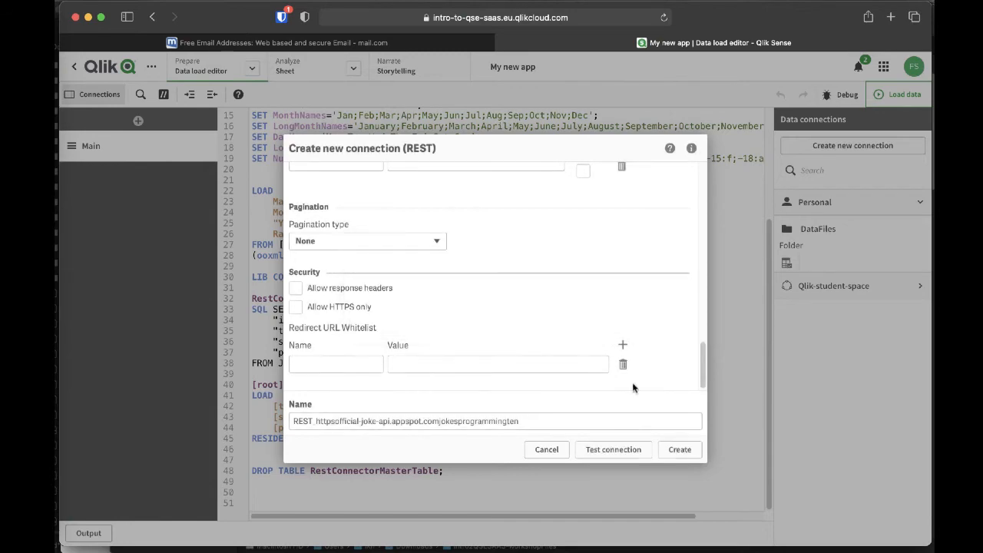
pyautogui.click(674, 452)
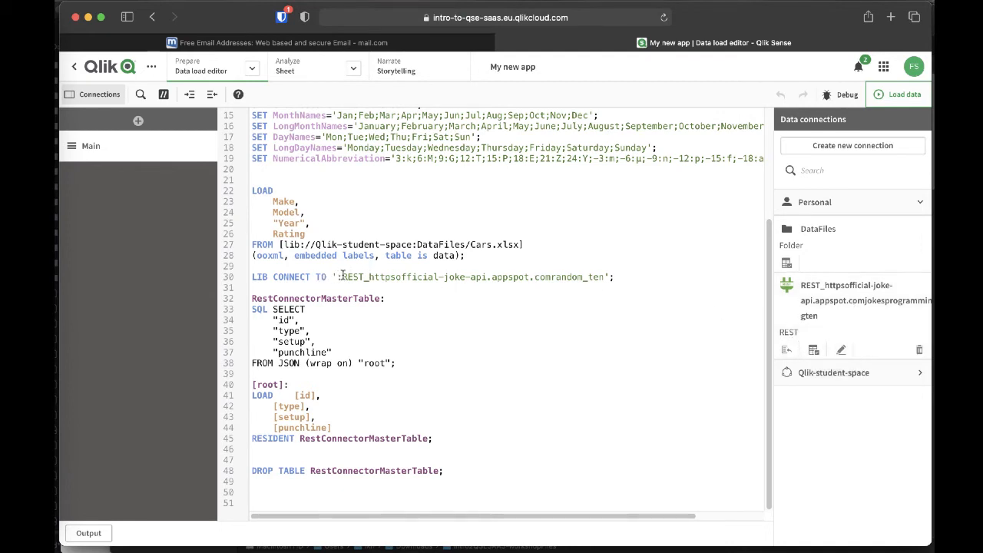
# Rename the new REST connection to REST_httpsofficial-joke-api.appspot.comrandom_ten, copied from the LIB CONNECT TO statement, and save it.
pyautogui.moveTo(342, 276); pyautogui.dragTo(607, 281)
pyautogui.press('super+c')
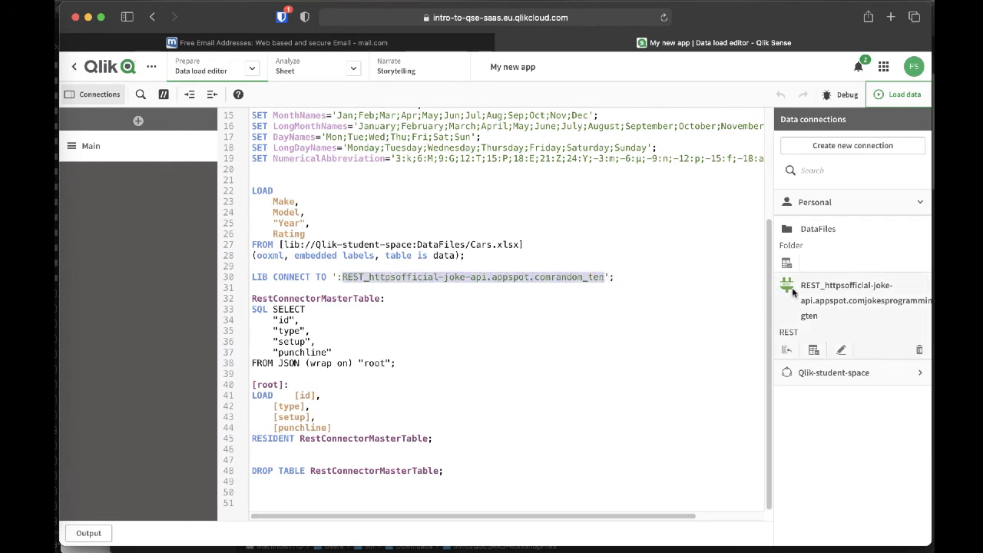
pyautogui.click(840, 349)
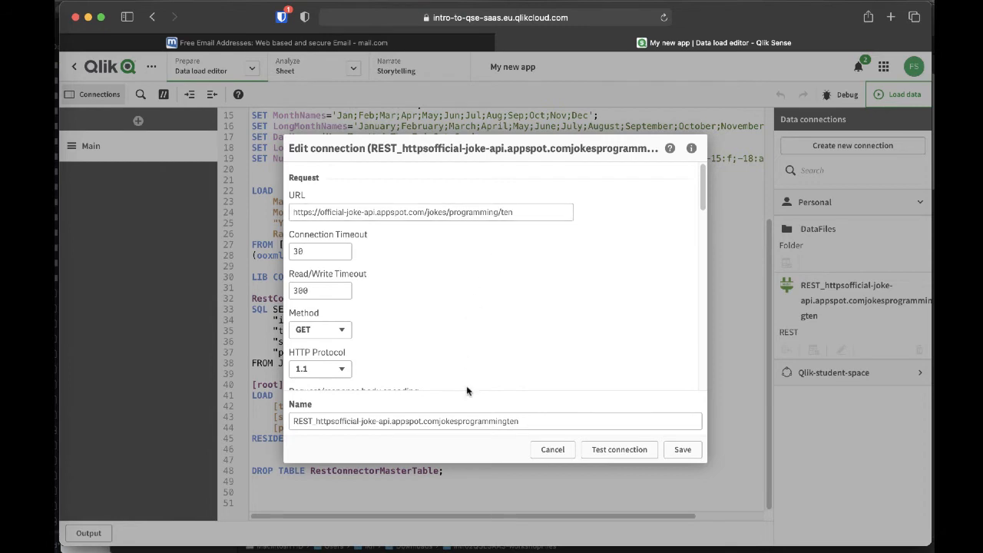
pyautogui.moveTo(531, 423); pyautogui.dragTo(232, 405)
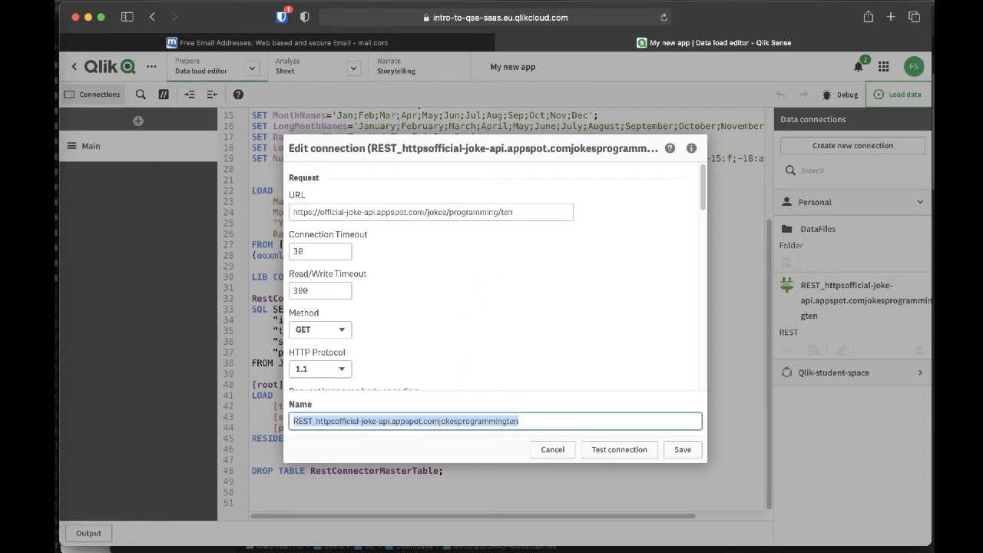
pyautogui.press('BackSpace')
pyautogui.press('super+v')
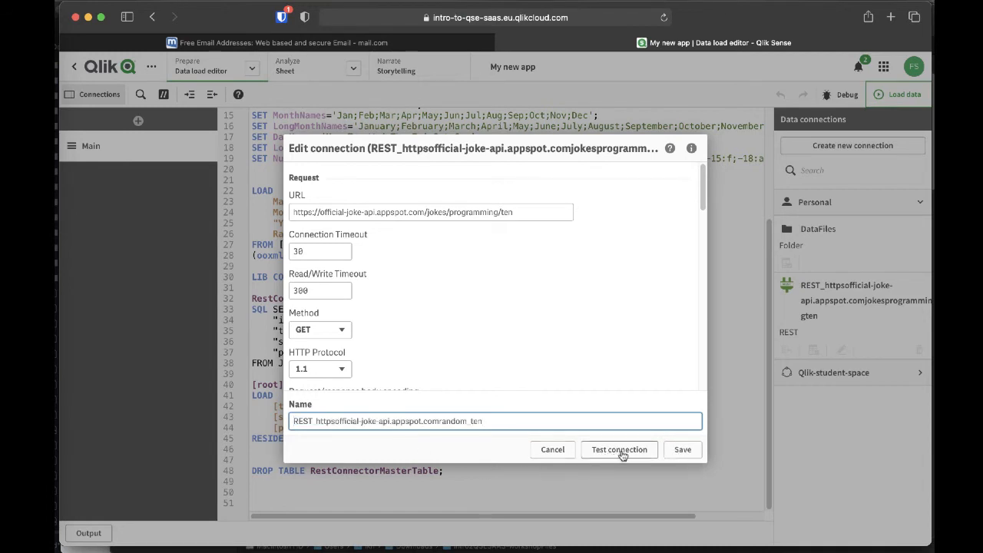
pyautogui.click(672, 451)
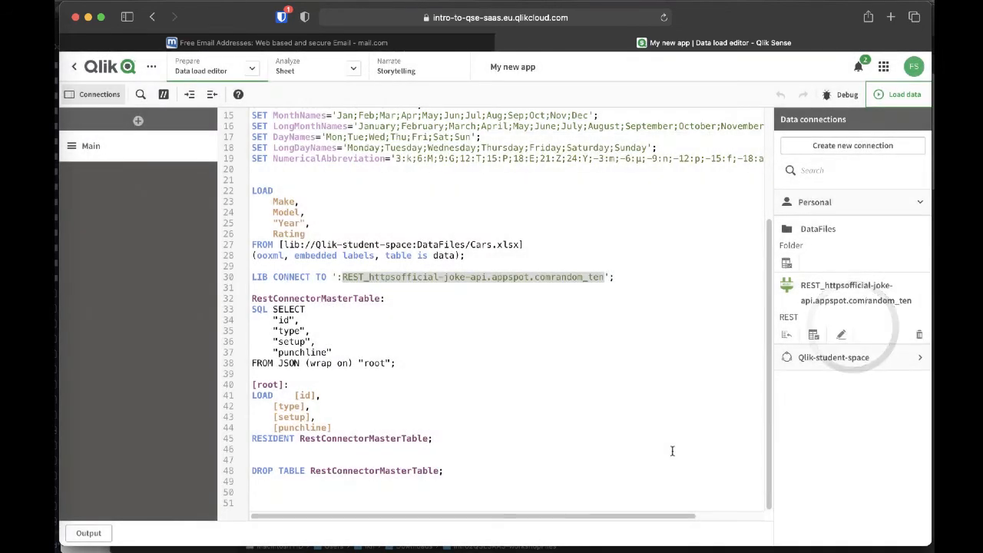
# Load the app's data again using the renamed personal REST connection and close the load progress report.
pyautogui.click(886, 100)
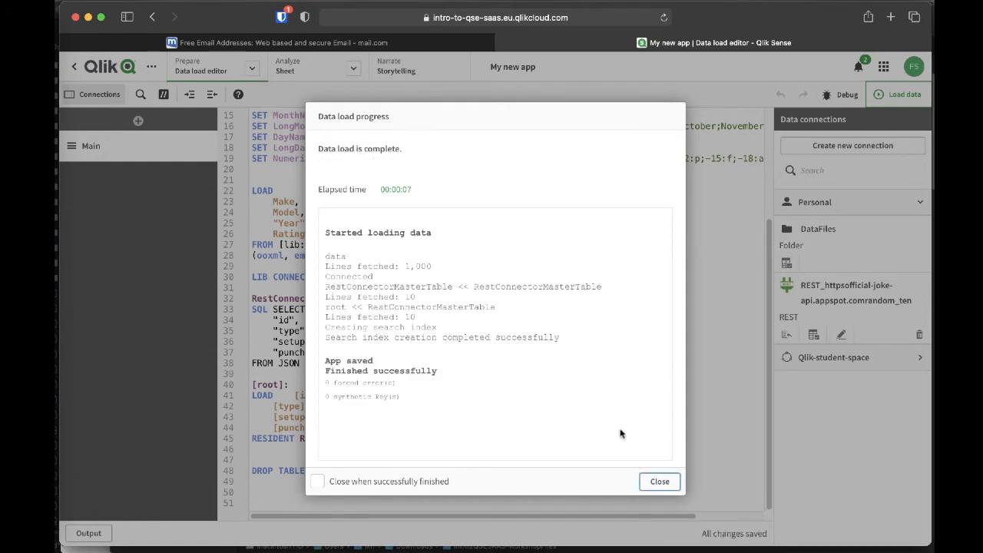
pyautogui.click(658, 482)
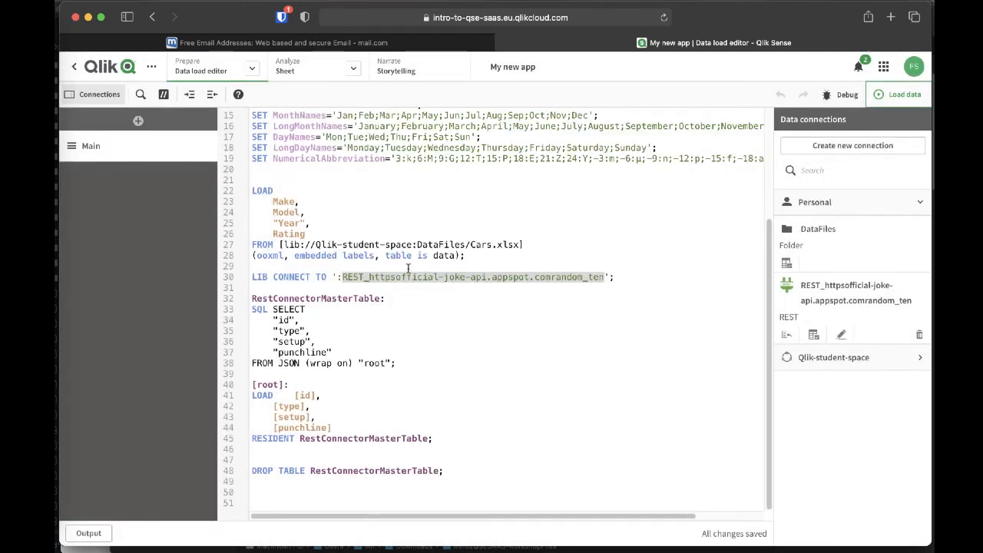
pyautogui.click(374, 243)
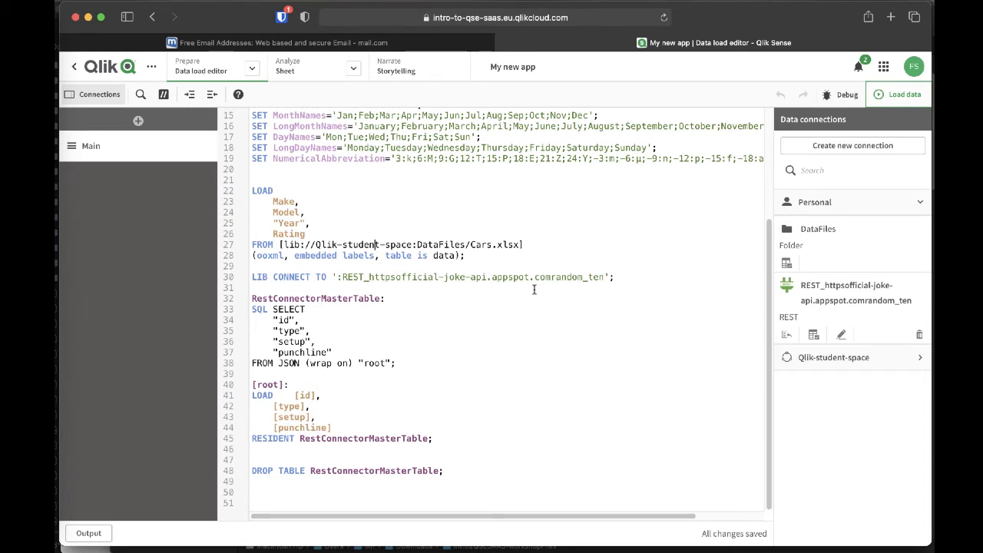
# Leave the app for the hub and switch from the Personal space to Qlik-student-space.
pyautogui.click(99, 69)
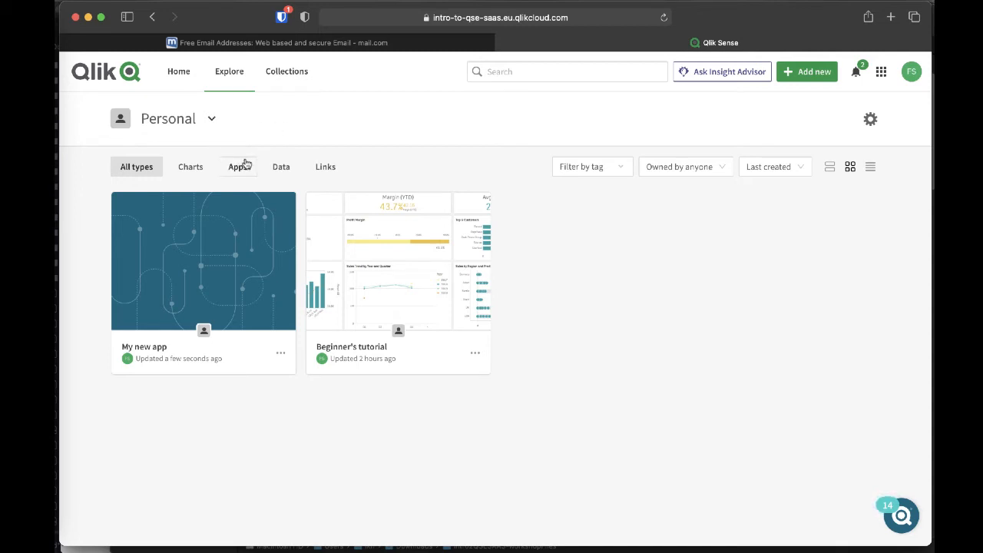
pyautogui.click(212, 121)
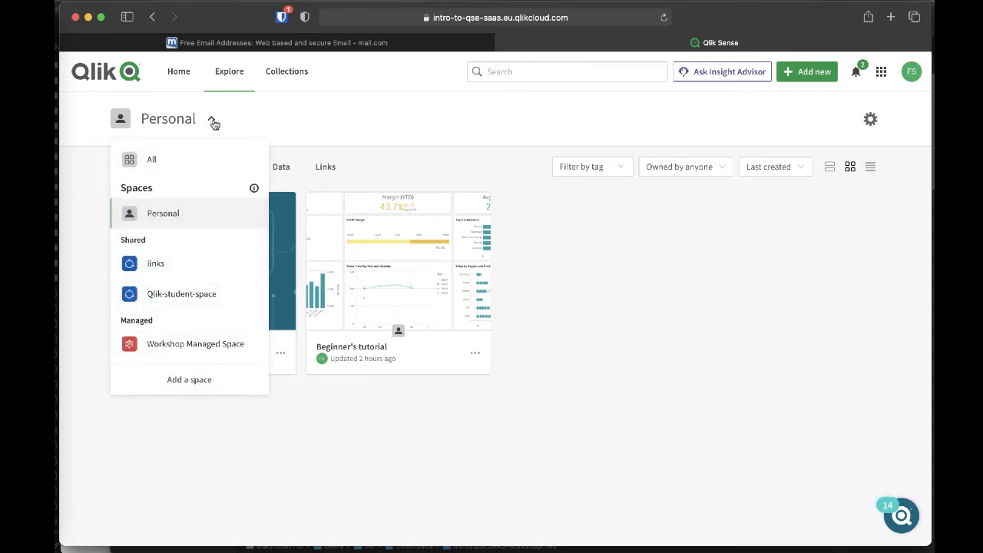
pyautogui.click(184, 301)
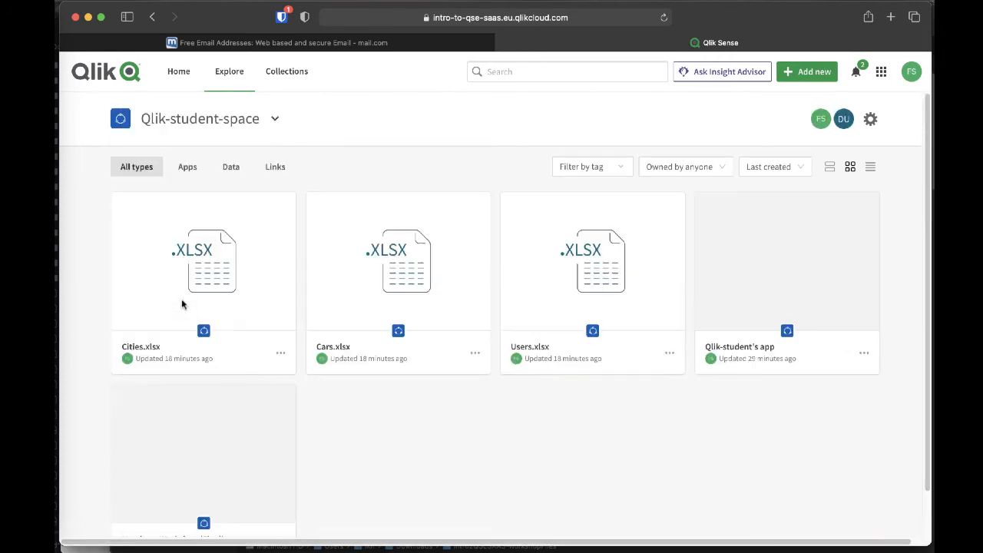
# Show only the data files in Qlik-student-space, view the data profile of Cars.xlsx, and close the profile.
pyautogui.click(230, 168)
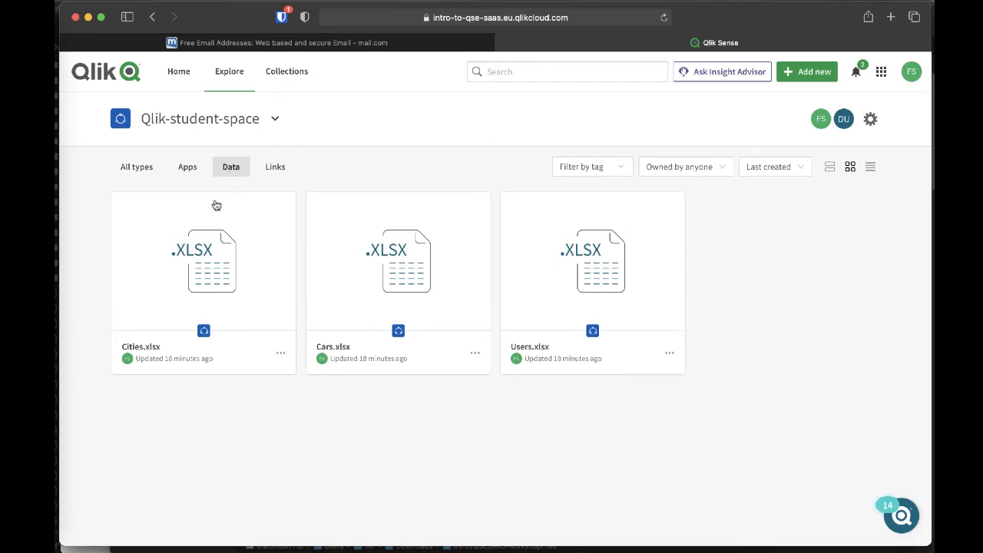
pyautogui.moveTo(259, 318)
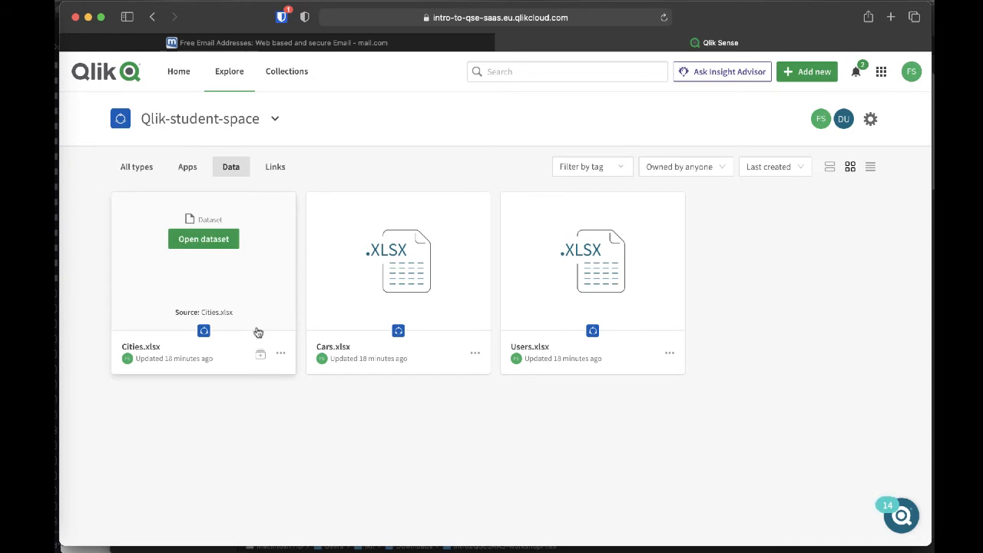
pyautogui.click(473, 358)
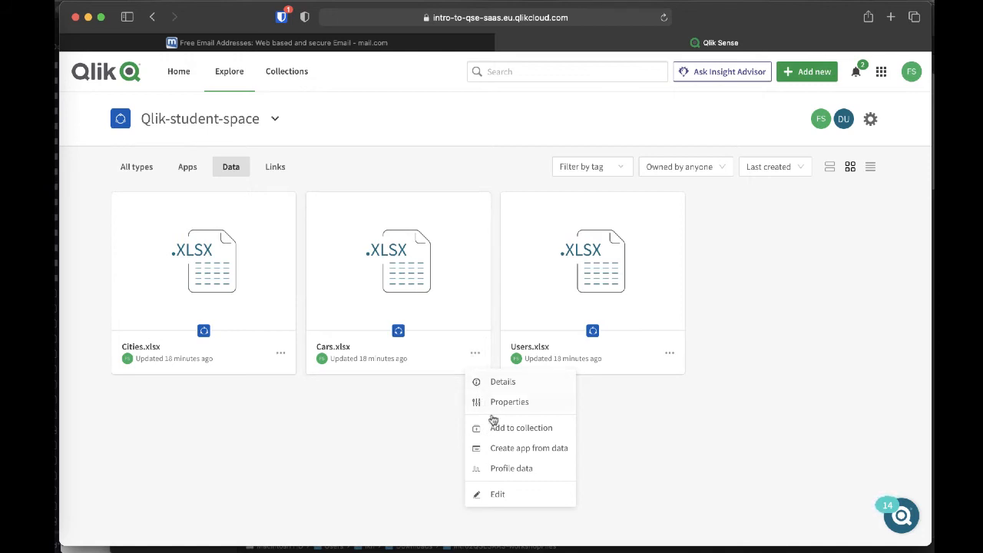
pyautogui.click(521, 470)
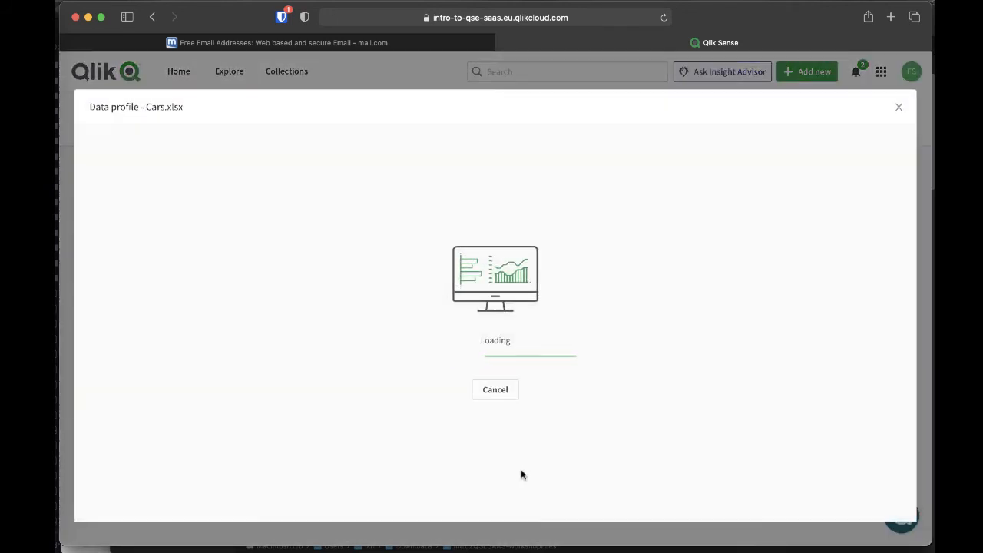
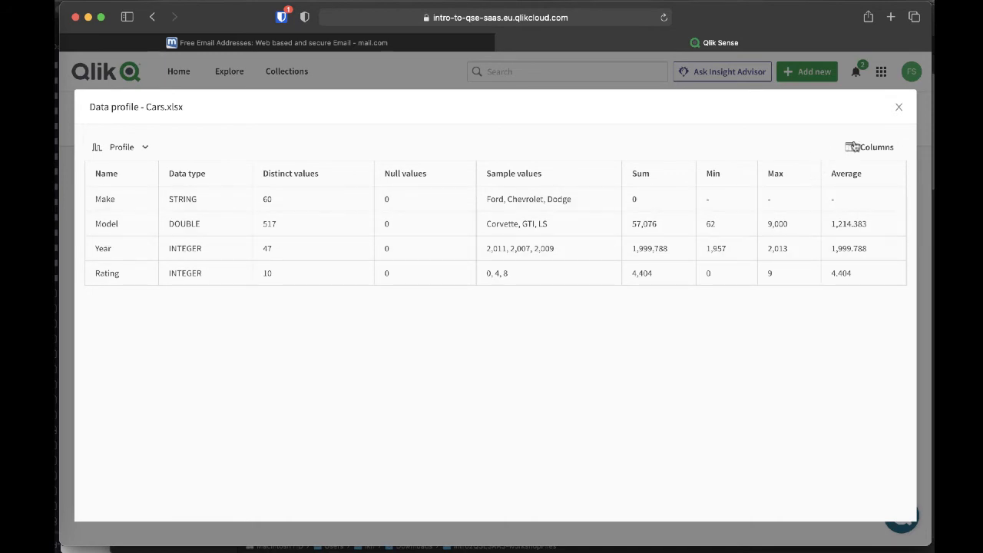
pyautogui.click(897, 109)
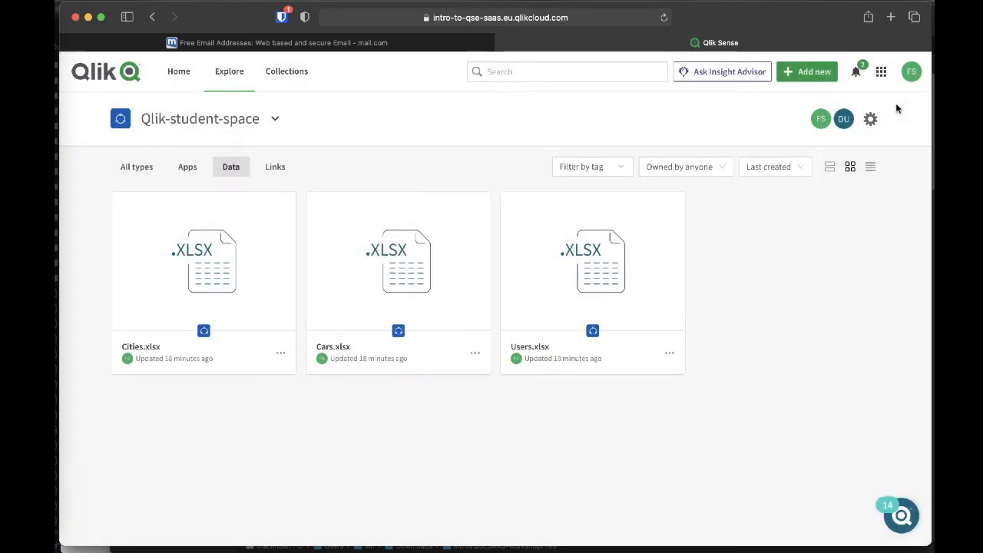
pyautogui.click(472, 356)
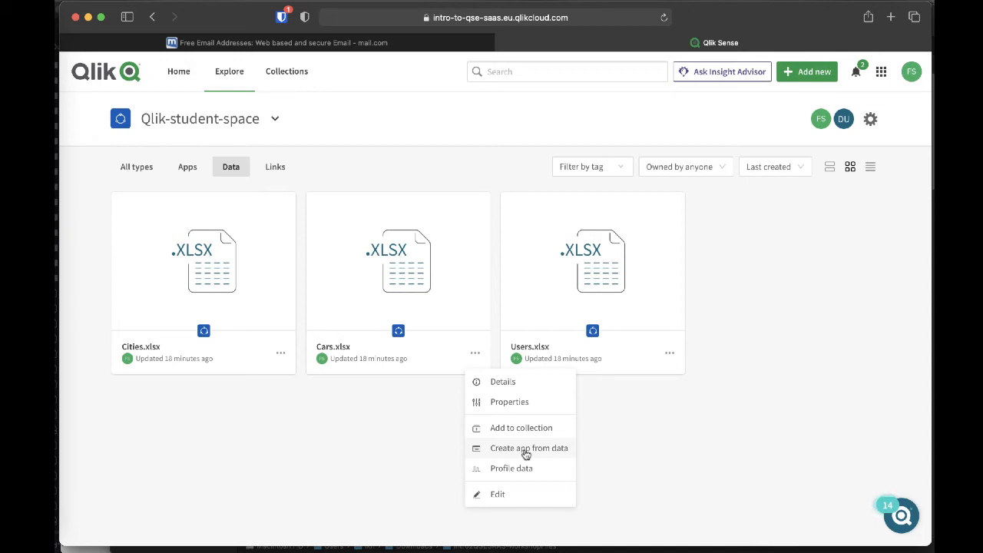
pyautogui.click(419, 441)
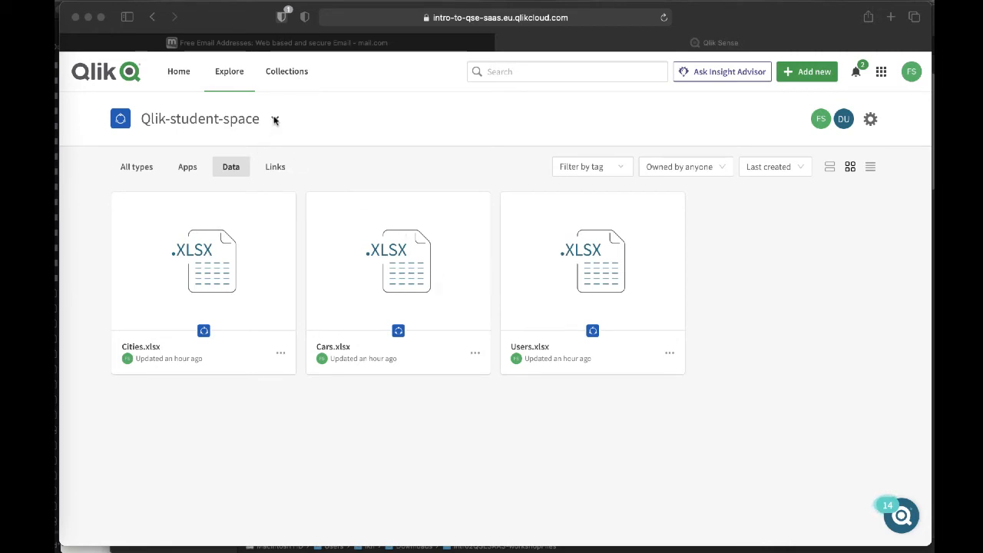
pyautogui.click(232, 120)
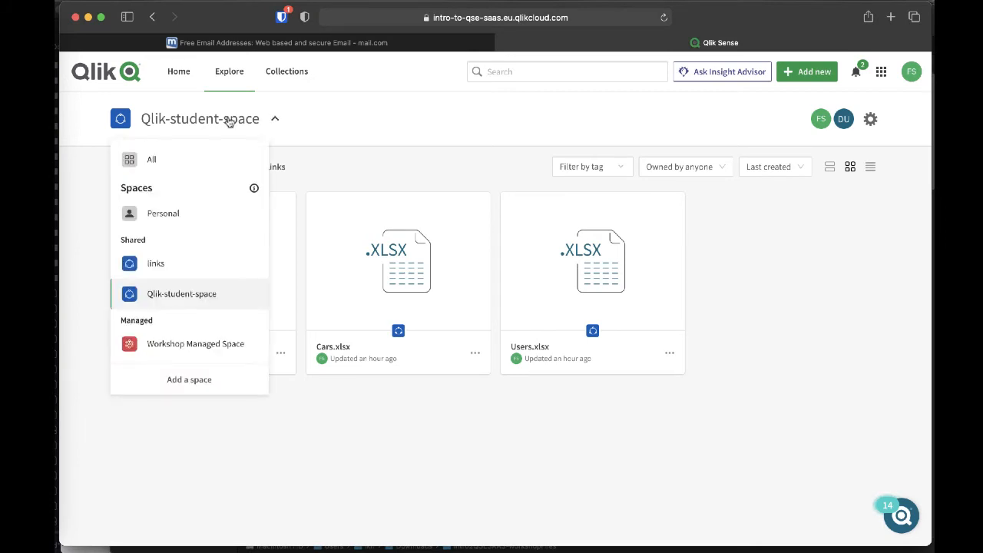
# Open the generated collections and add the Recently created collection to the home page.
pyautogui.click(170, 72)
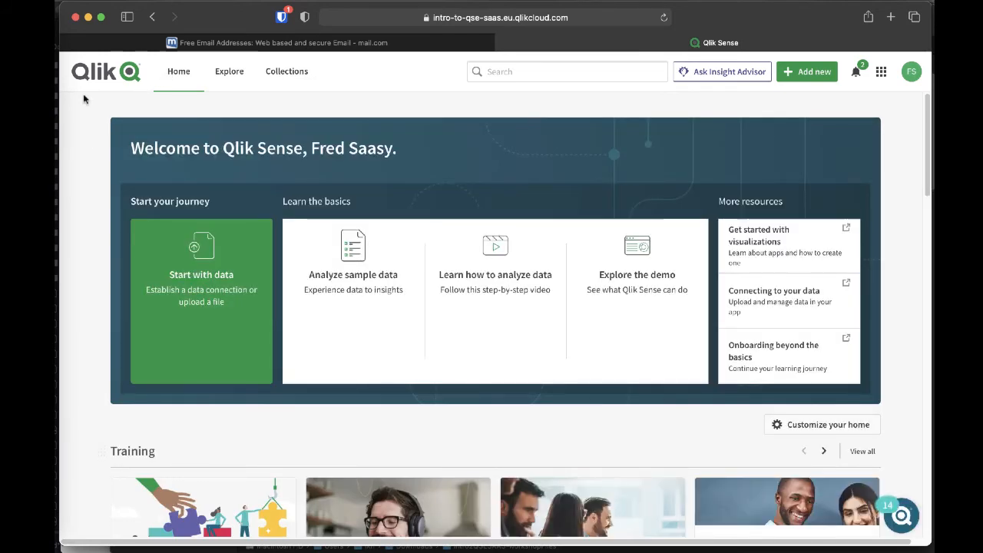
pyautogui.click(286, 71)
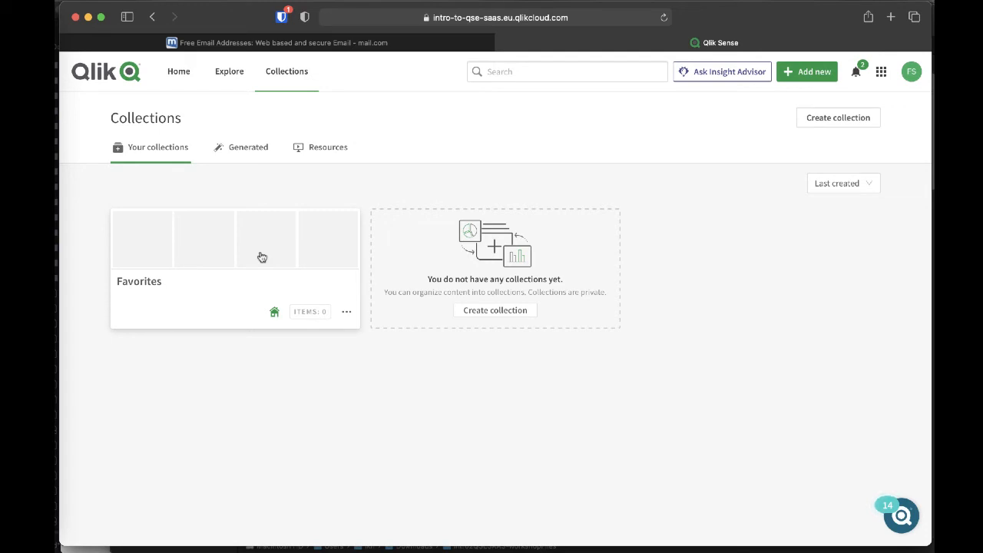
pyautogui.click(253, 150)
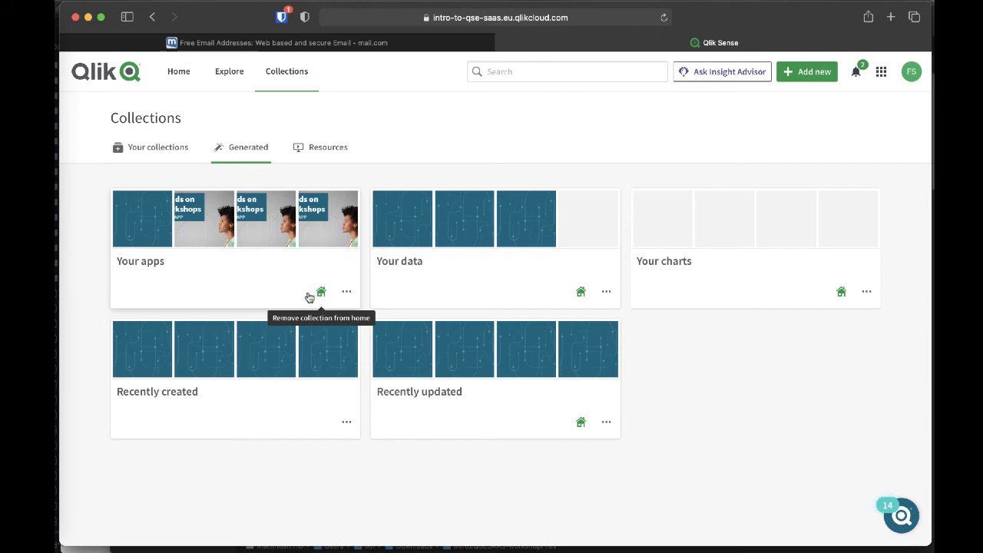
pyautogui.moveTo(274, 364)
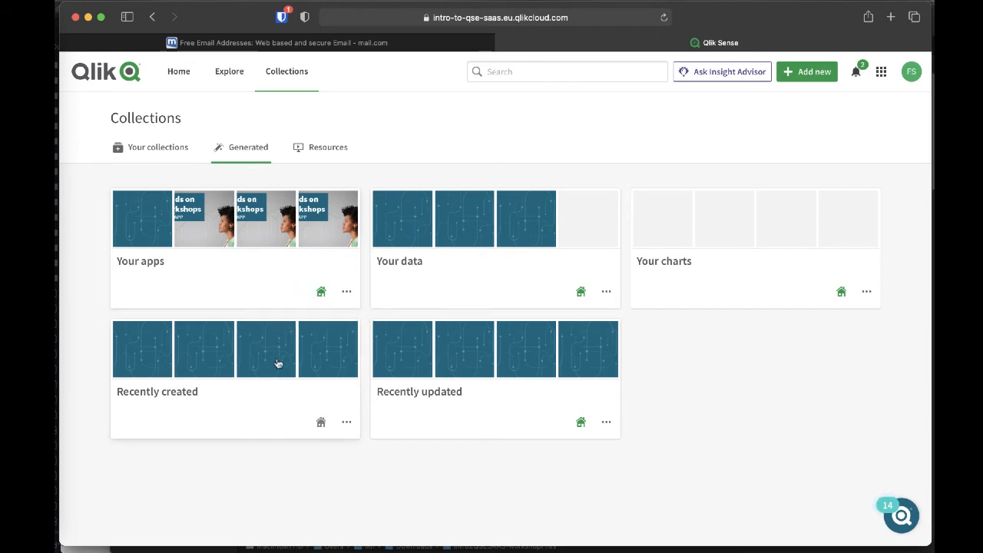
pyautogui.click(321, 423)
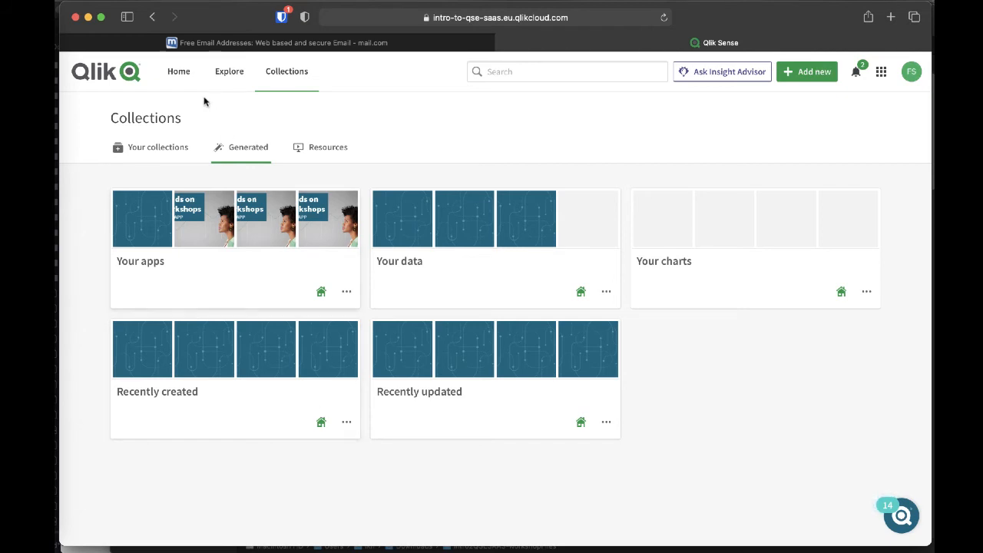
# Return to the home page and examine its Recently created section.
pyautogui.click(178, 73)
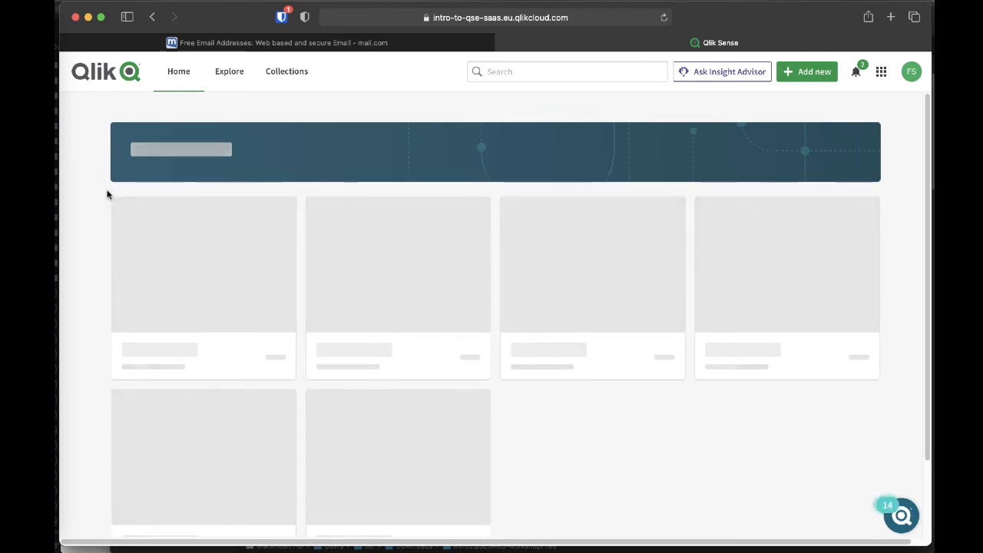
pyautogui.scroll(-5, 94, 191)
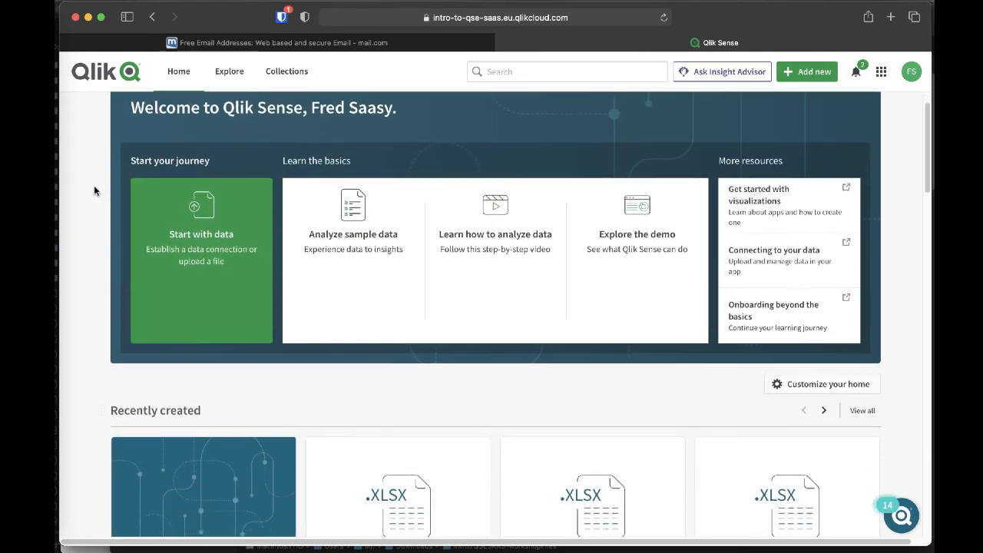
pyautogui.scroll(2, 100, 180)
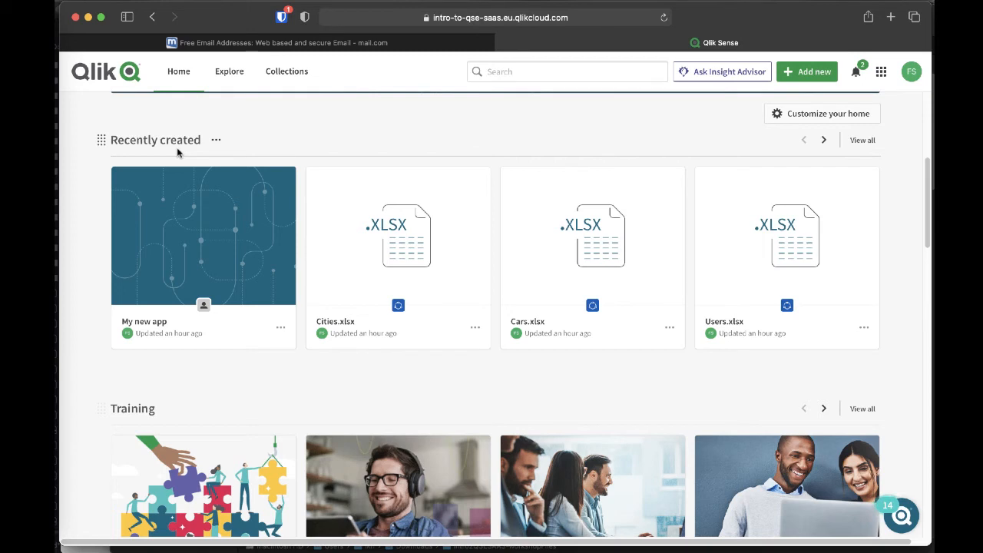
pyautogui.scroll(-1, 177, 153)
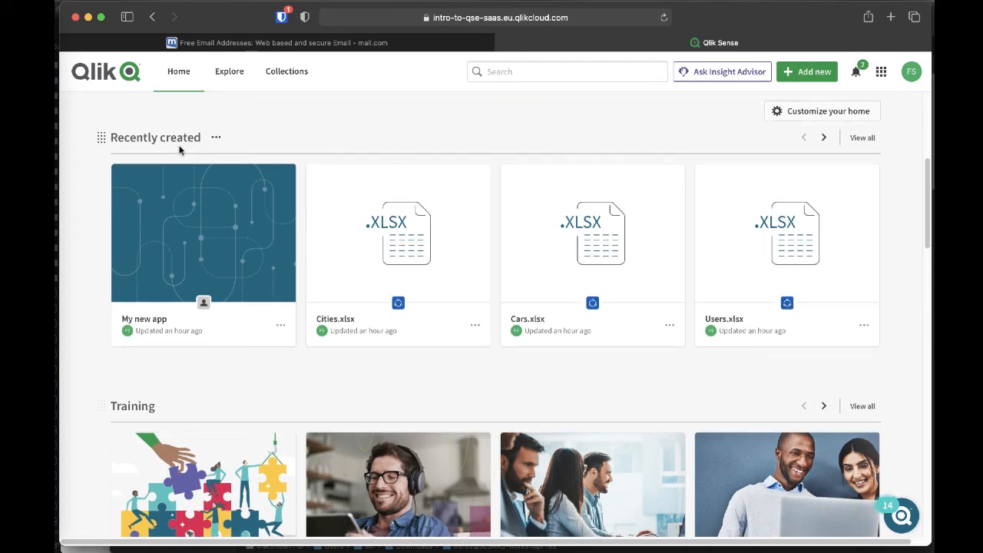
# Switch to the links space and add the Qlik Community link to the Favorites collection.
pyautogui.click(288, 76)
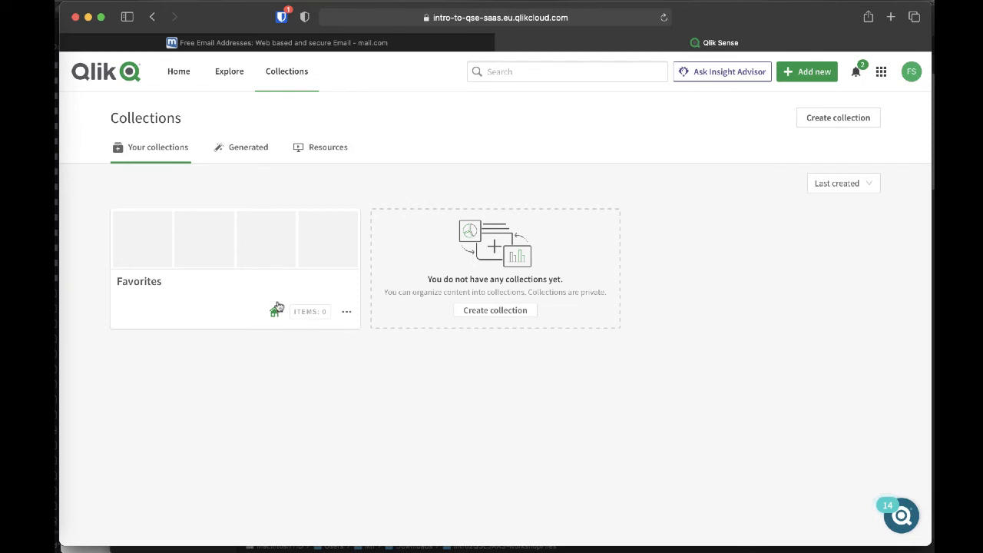
pyautogui.click(223, 71)
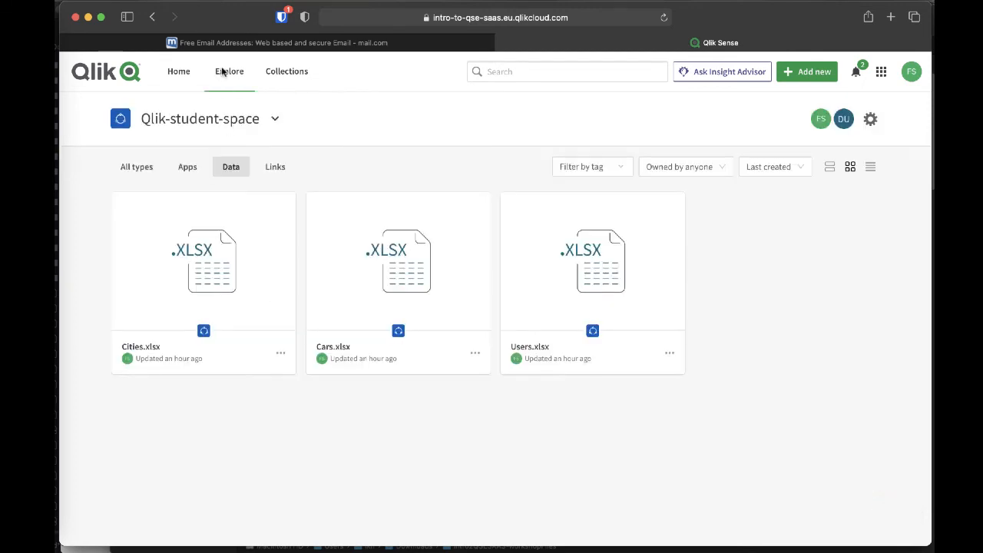
pyautogui.click(225, 121)
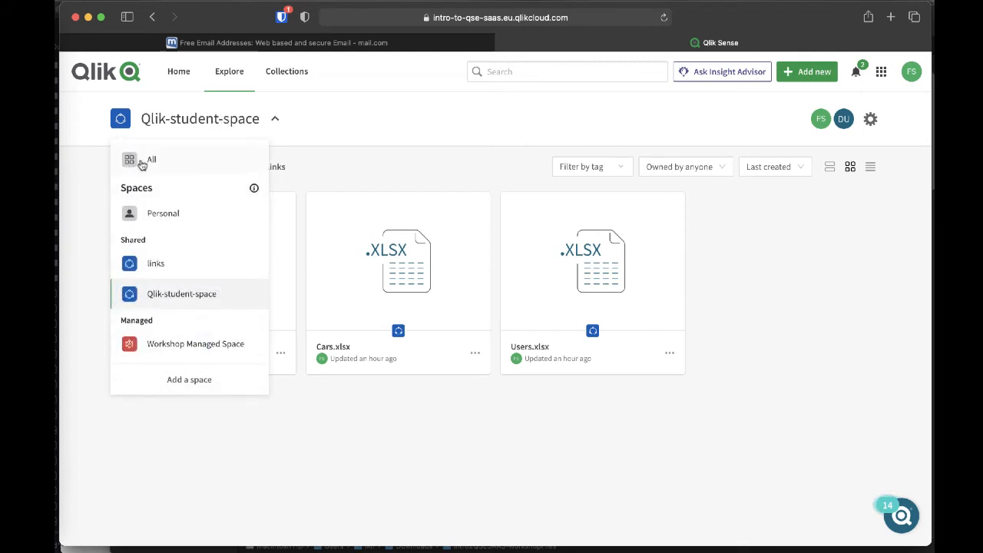
pyautogui.click(149, 264)
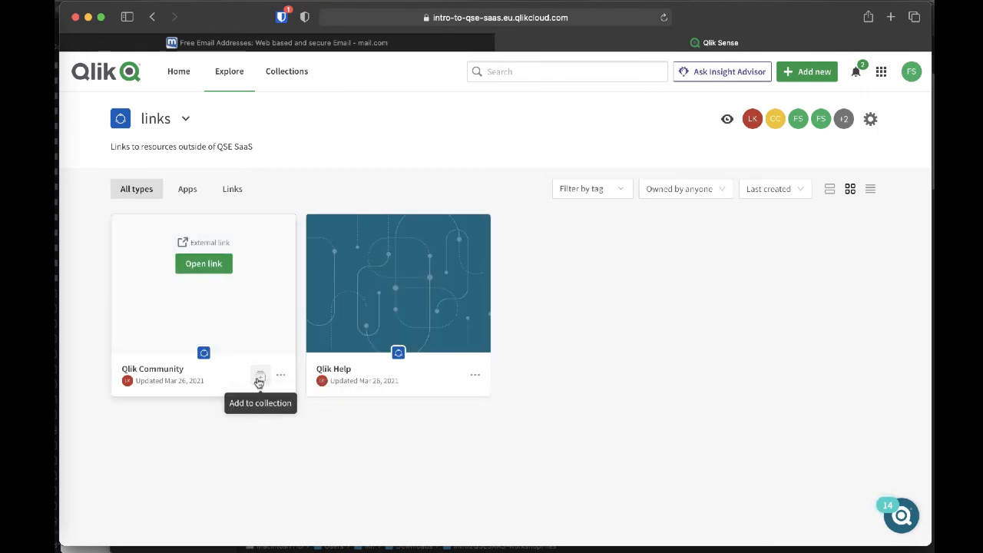
pyautogui.click(260, 378)
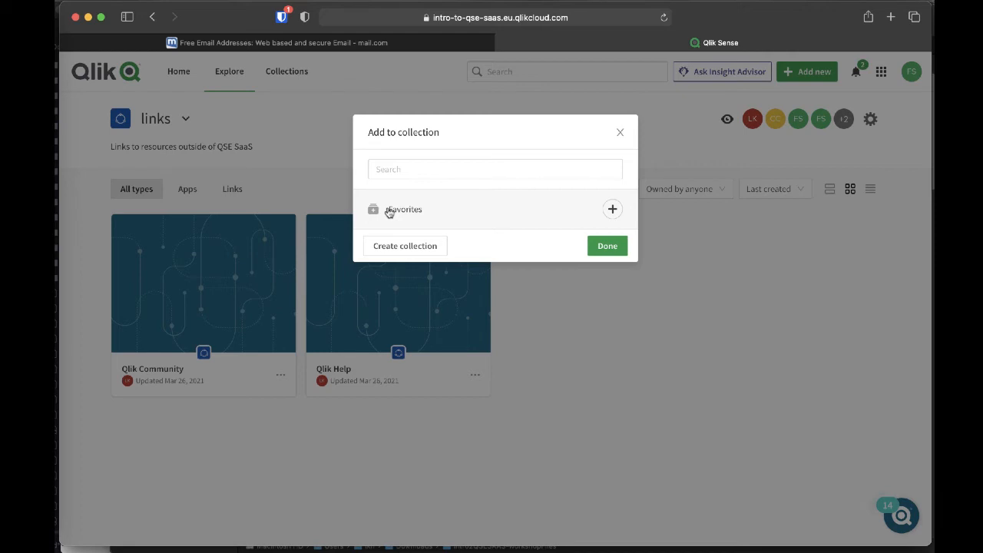
pyautogui.click(612, 210)
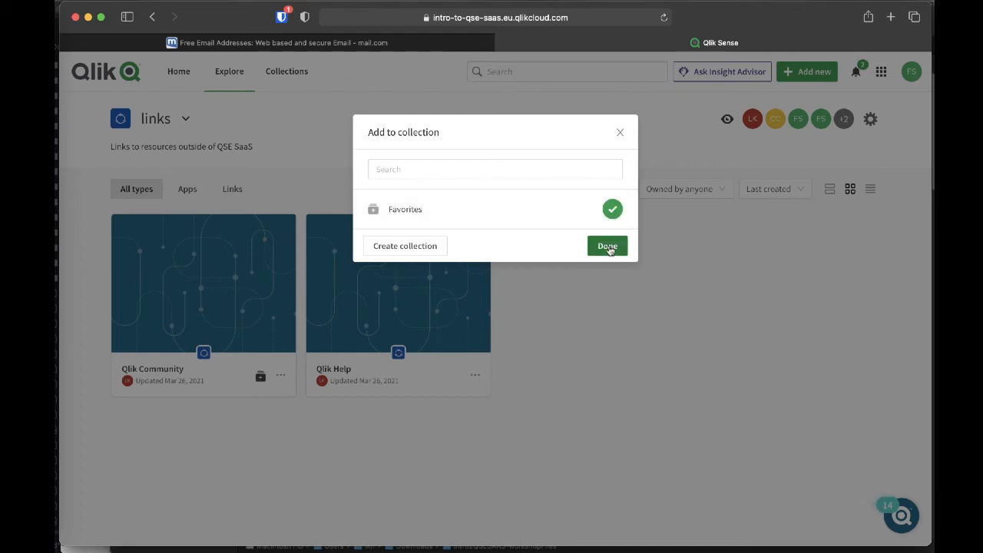
pyautogui.click(607, 247)
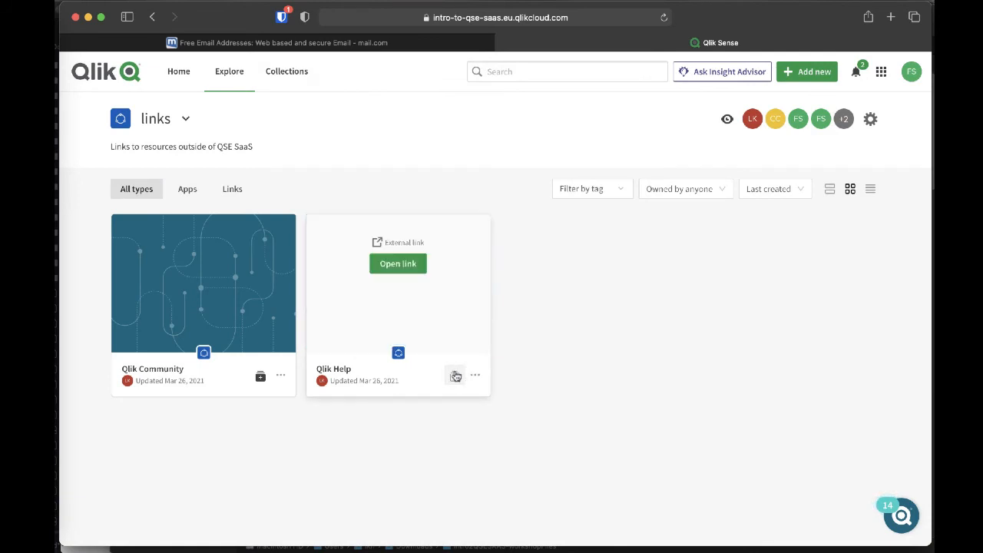
# Add the Qlik Help link to the Favorites collection as well.
pyautogui.click(455, 377)
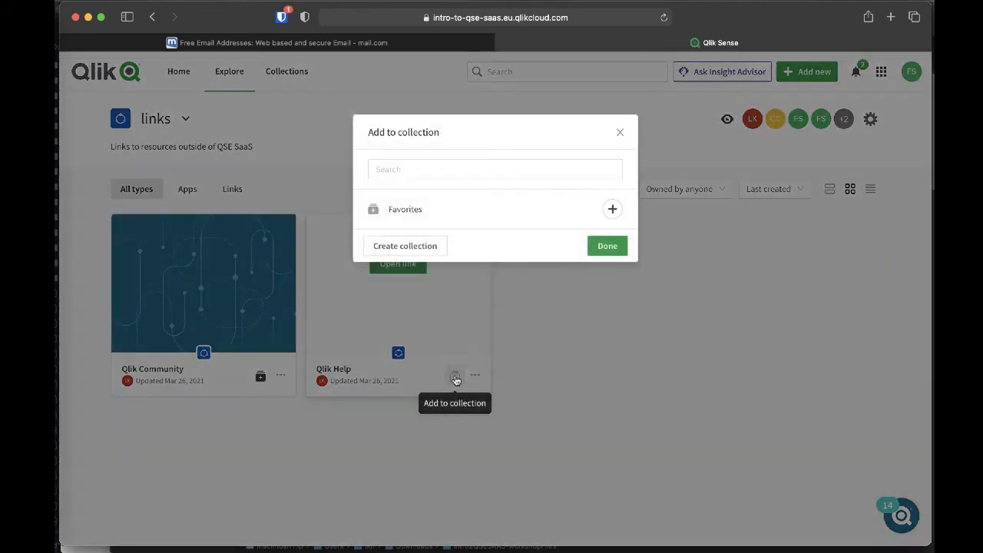
pyautogui.click(416, 211)
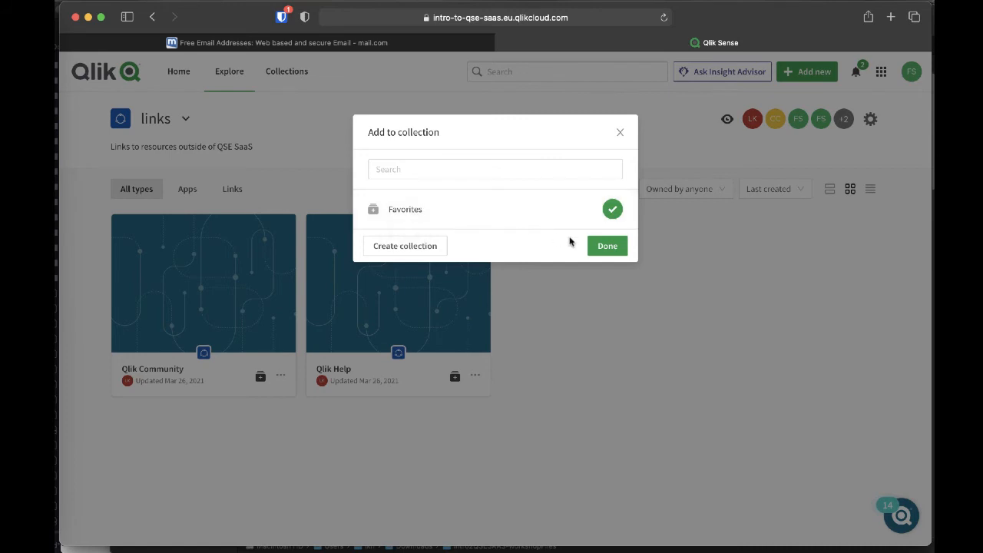
pyautogui.click(603, 246)
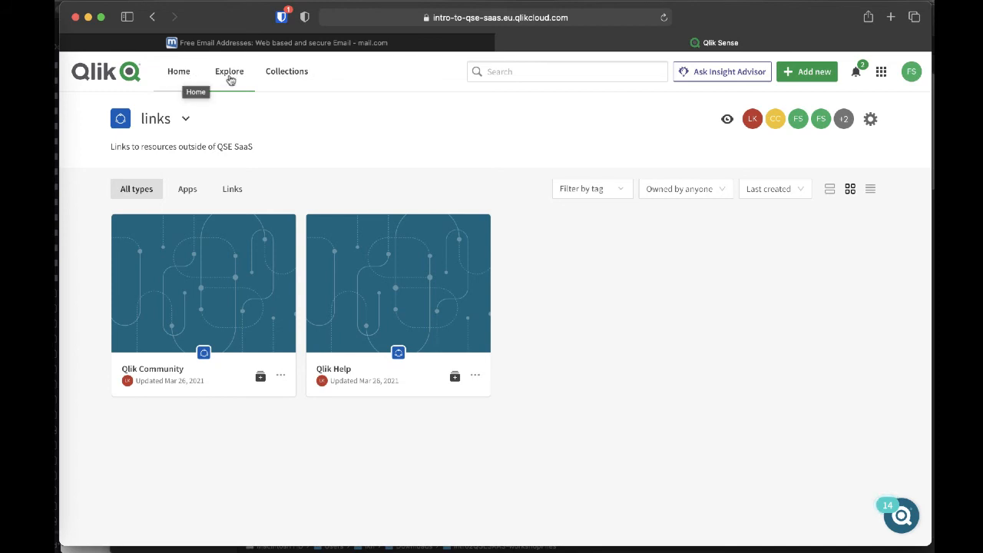
# Open the Favorites collection and look over its contents.
pyautogui.click(273, 77)
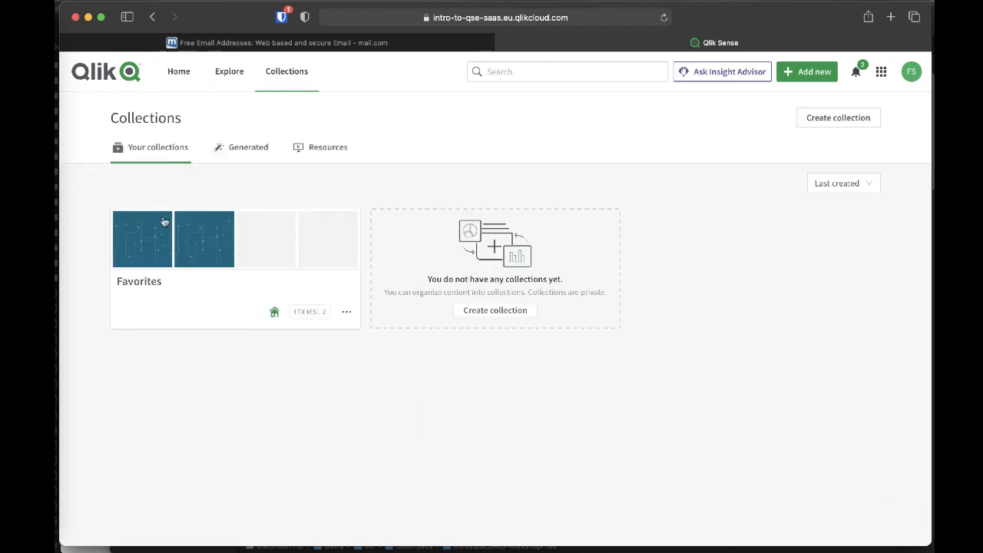
pyautogui.click(176, 291)
pyautogui.moveTo(374, 307)
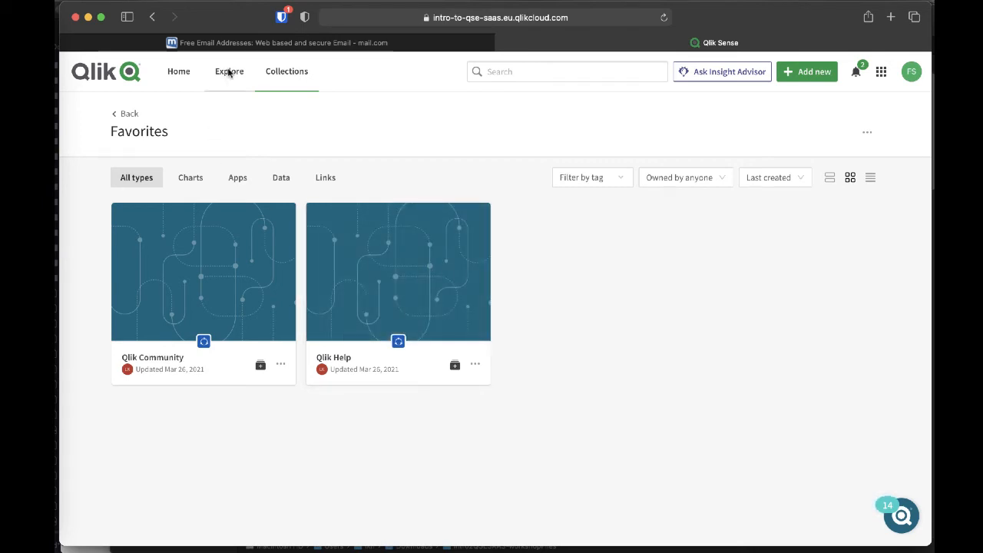
# Switch to the Workshop Managed Space and filter its content to items owned by you.
pyautogui.click(228, 73)
pyautogui.click(186, 123)
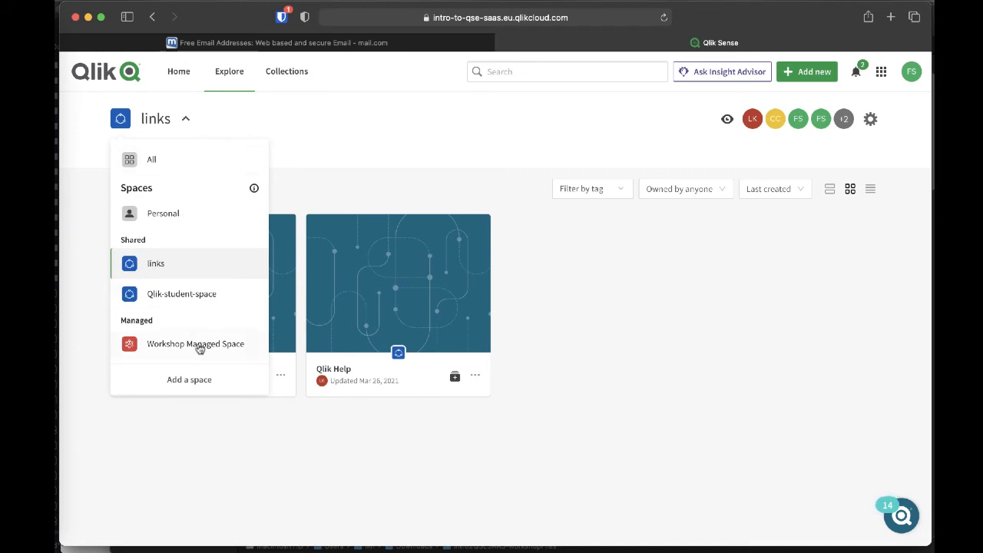
pyautogui.click(198, 346)
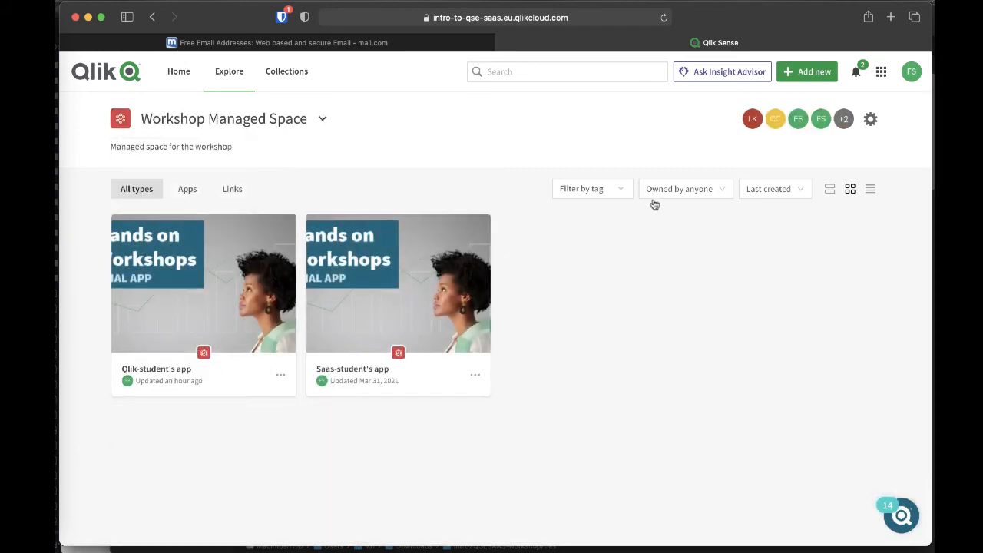
pyautogui.click(691, 193)
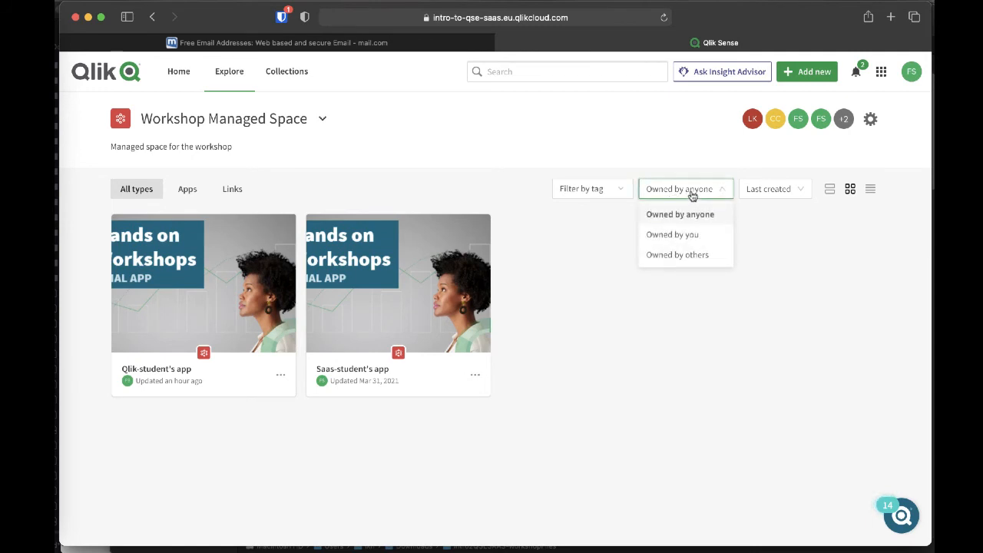
pyautogui.click(677, 238)
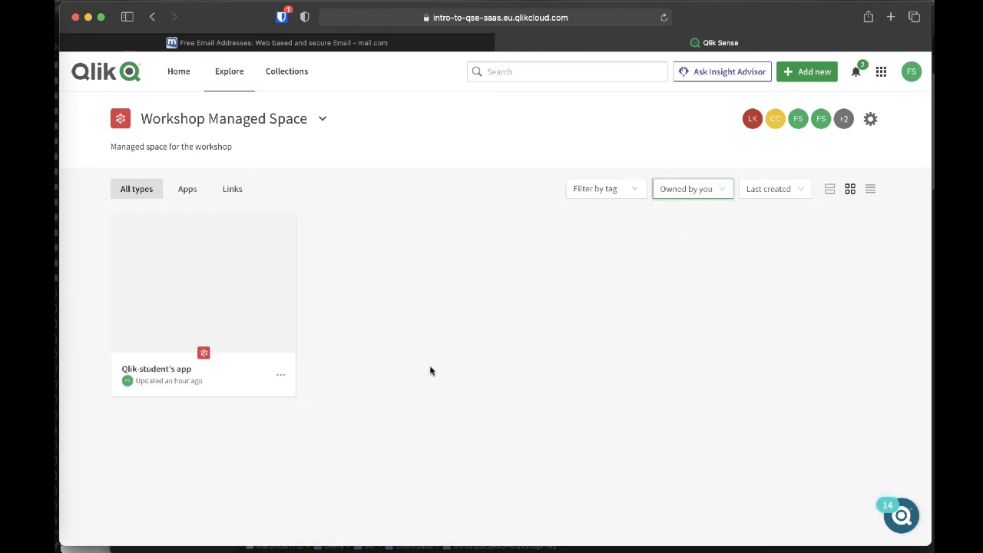
# Add the Qlik-student's app from the managed space to the Favorites collection.
pyautogui.click(257, 372)
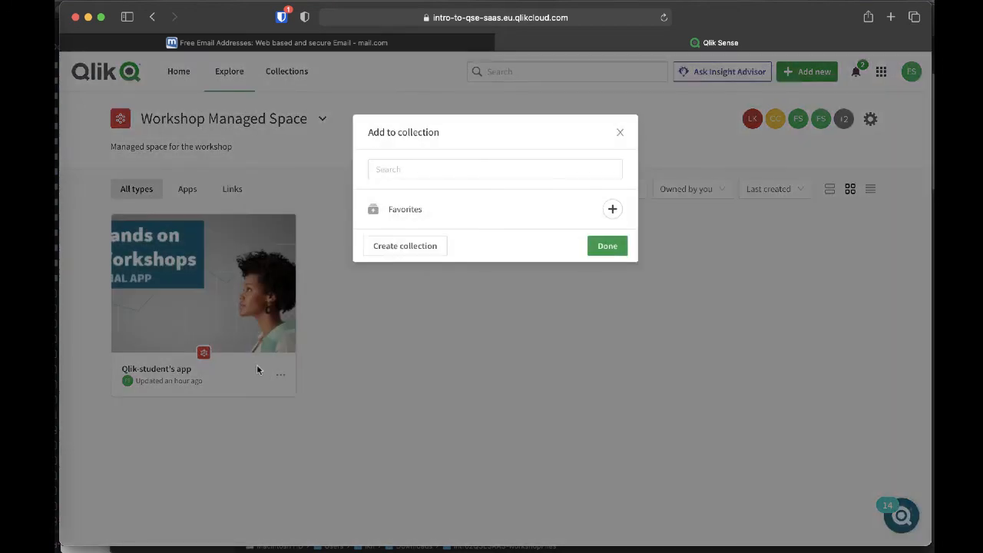
pyautogui.click(430, 212)
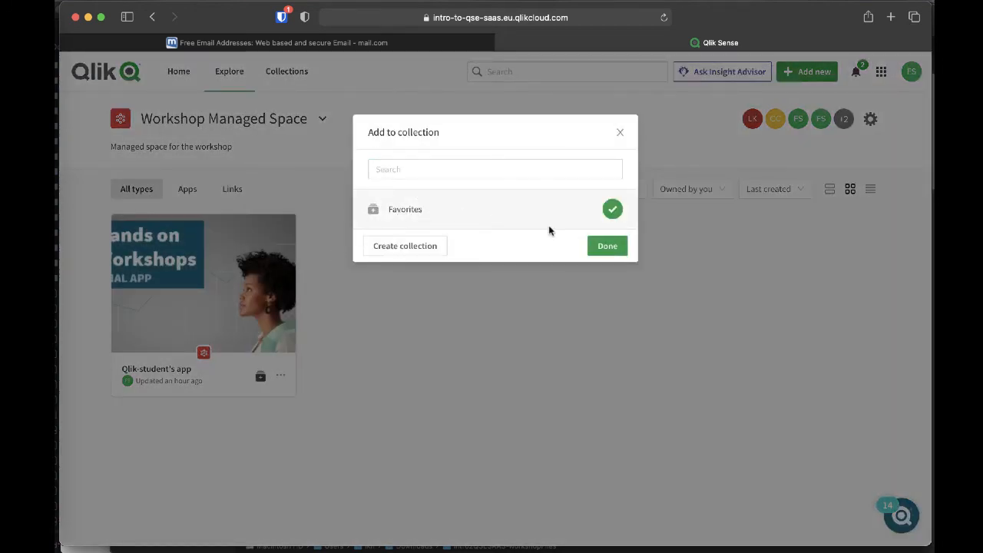
pyautogui.click(607, 247)
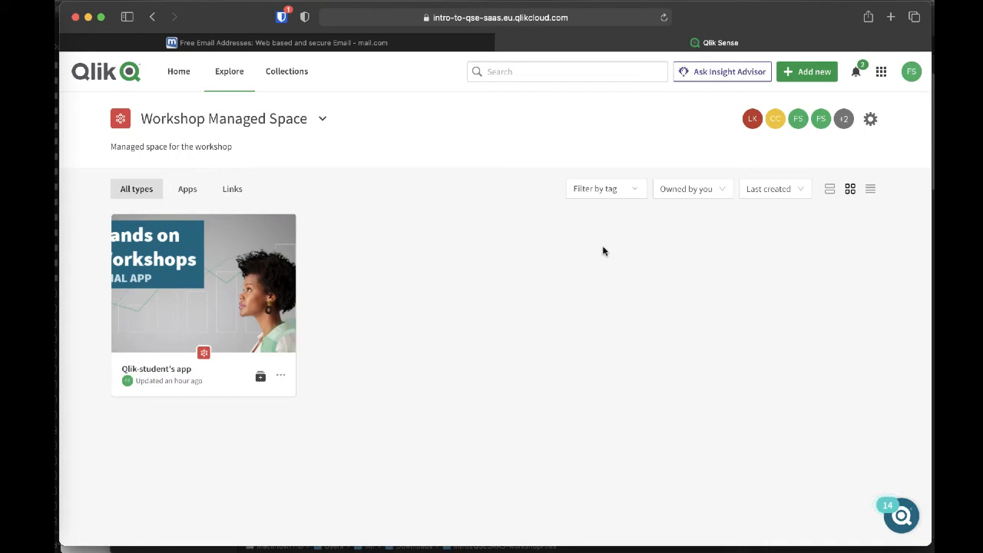
# Create a new collection named "Qlik-student's collection" on the Collections page.
pyautogui.click(276, 72)
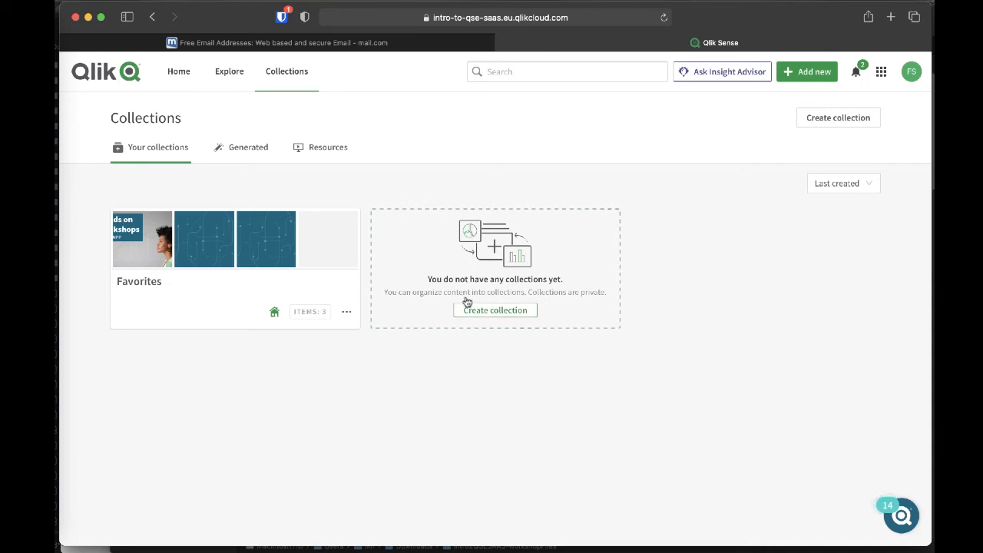
pyautogui.click(487, 312)
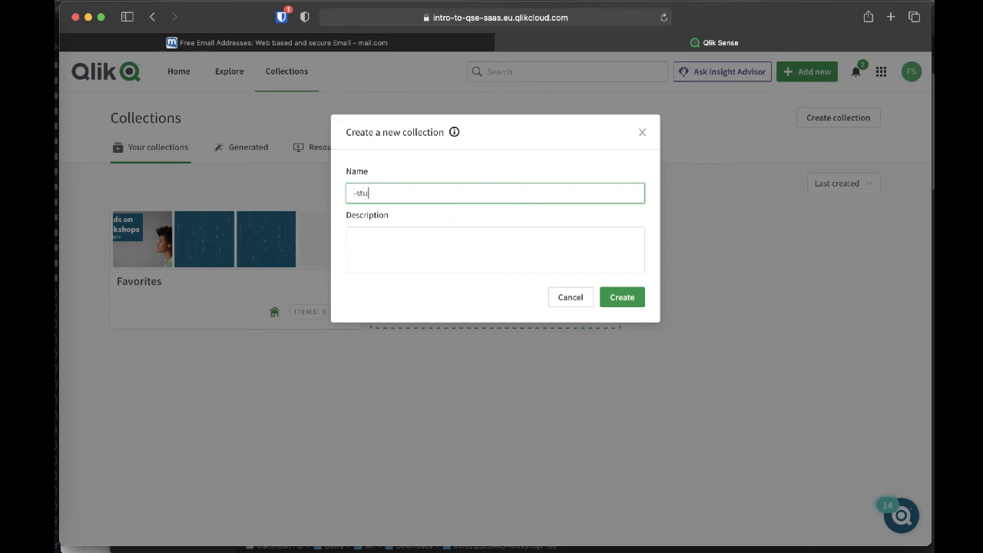
pyautogui.write('dent')
pyautogui.press('super+a')
pyautogui.press('BackSpace')
pyautogui.write("qlik-student's collection")
pyautogui.click(632, 304)
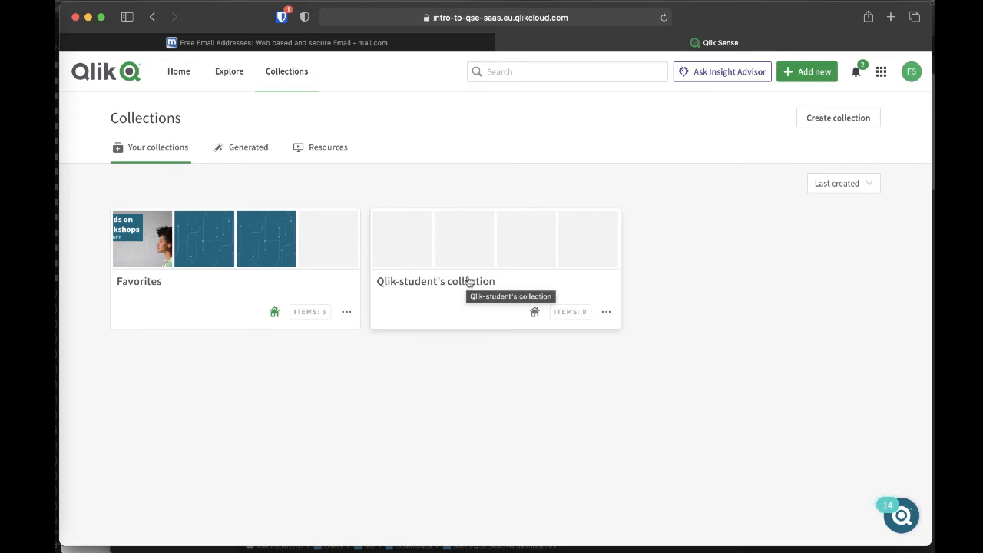
# Switch to the Personal space and add My new app to Qlik-student's collection.
pyautogui.click(236, 76)
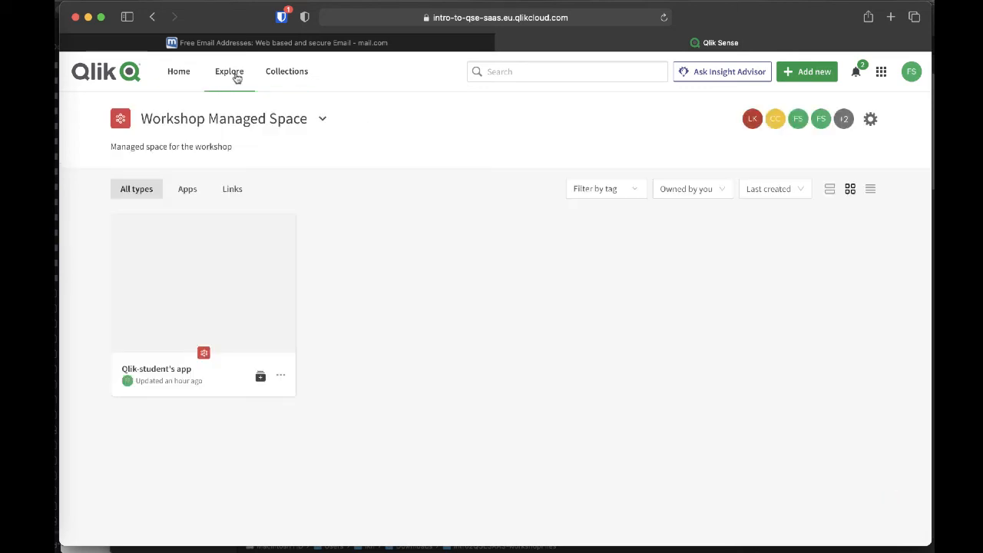
pyautogui.click(198, 116)
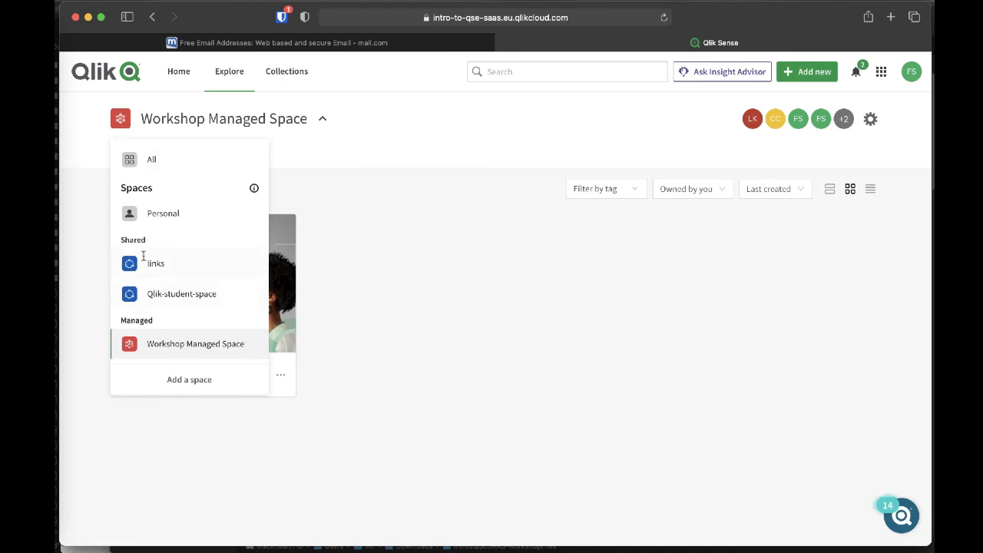
pyautogui.click(143, 214)
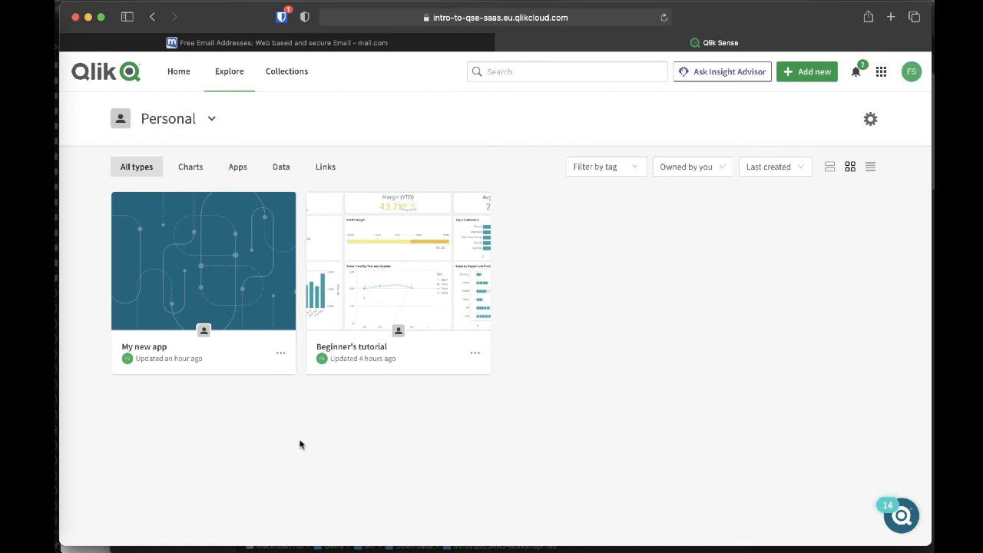
pyautogui.moveTo(253, 358)
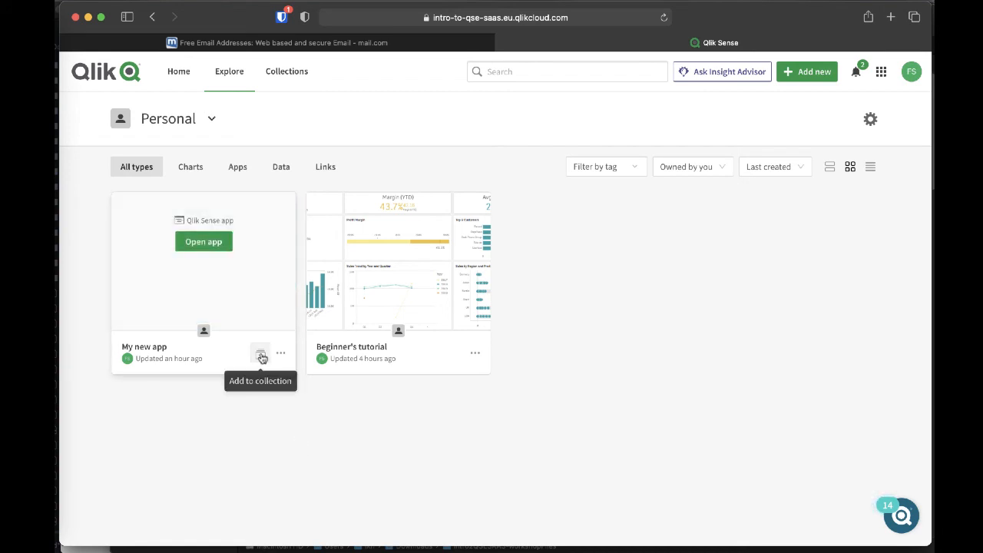
pyautogui.click(261, 355)
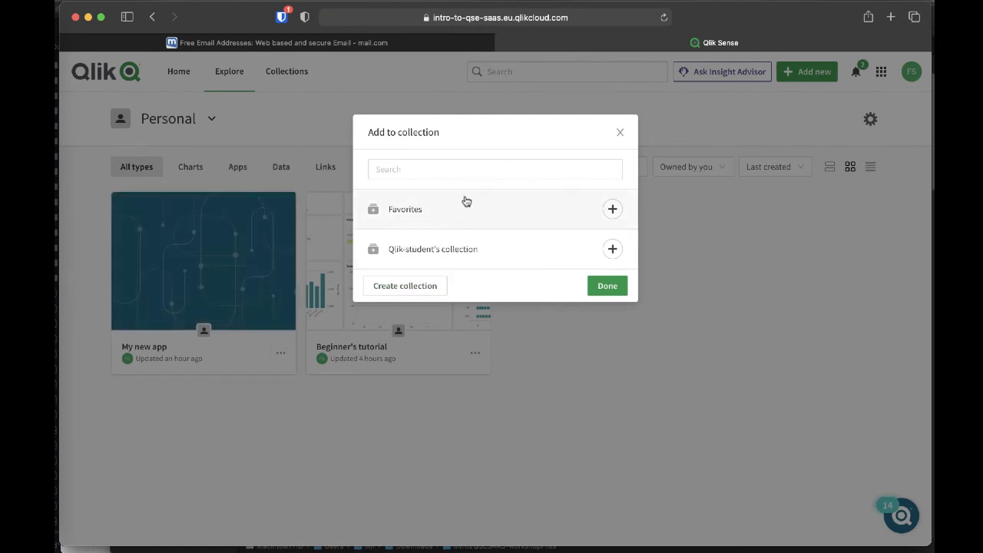
pyautogui.click(453, 253)
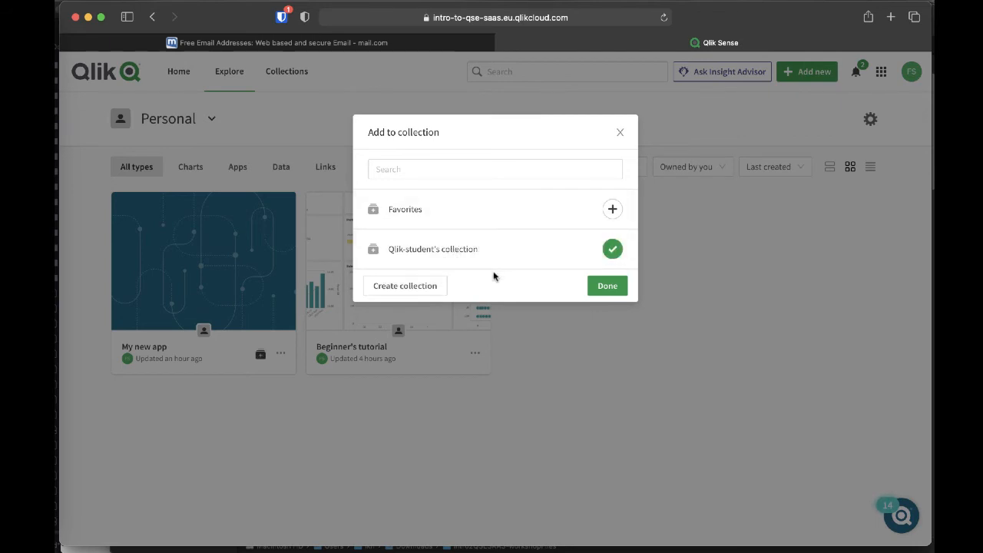
pyautogui.click(607, 286)
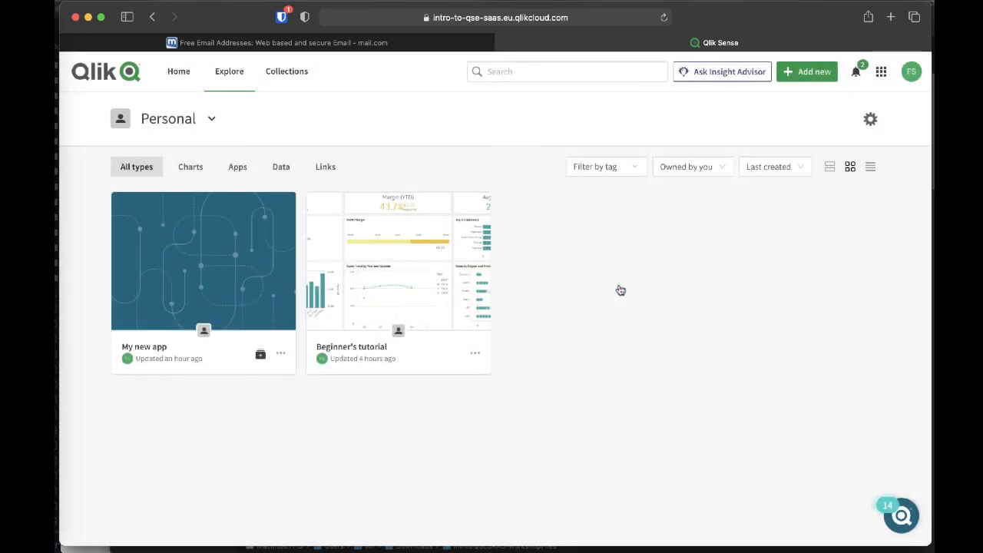
# Add the Beginner's tutorial app to both Qlik-student's collection and Favorites.
pyautogui.moveTo(399, 360)
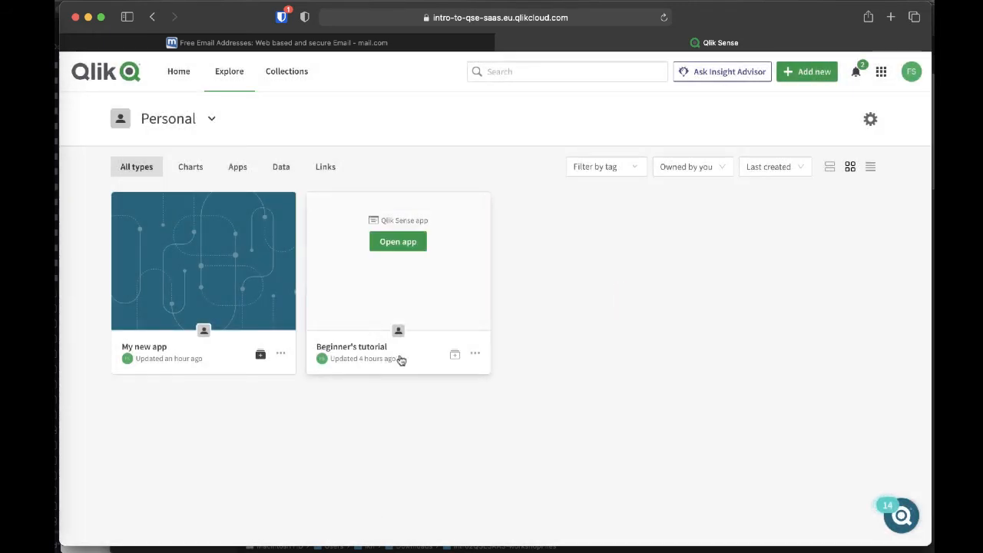
pyautogui.click(453, 355)
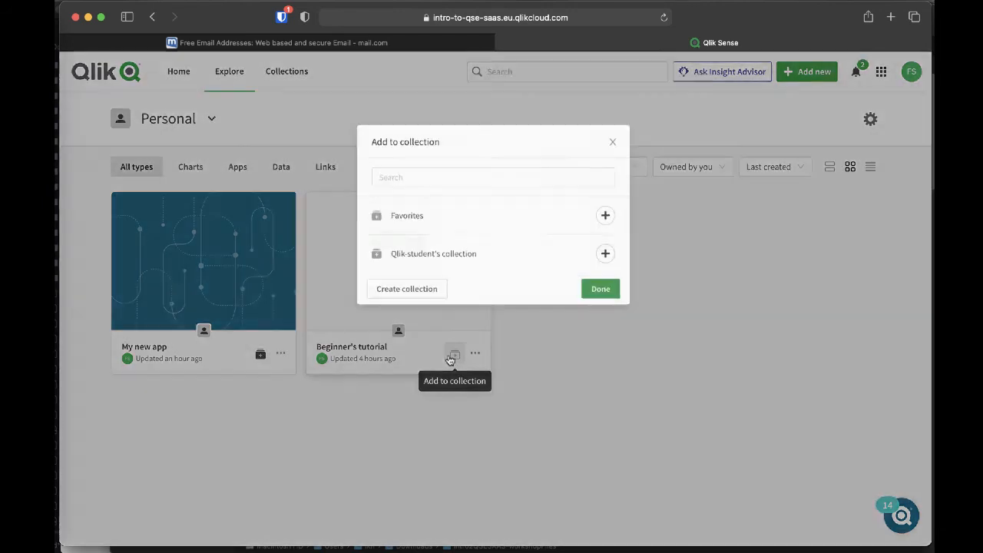
pyautogui.click(612, 248)
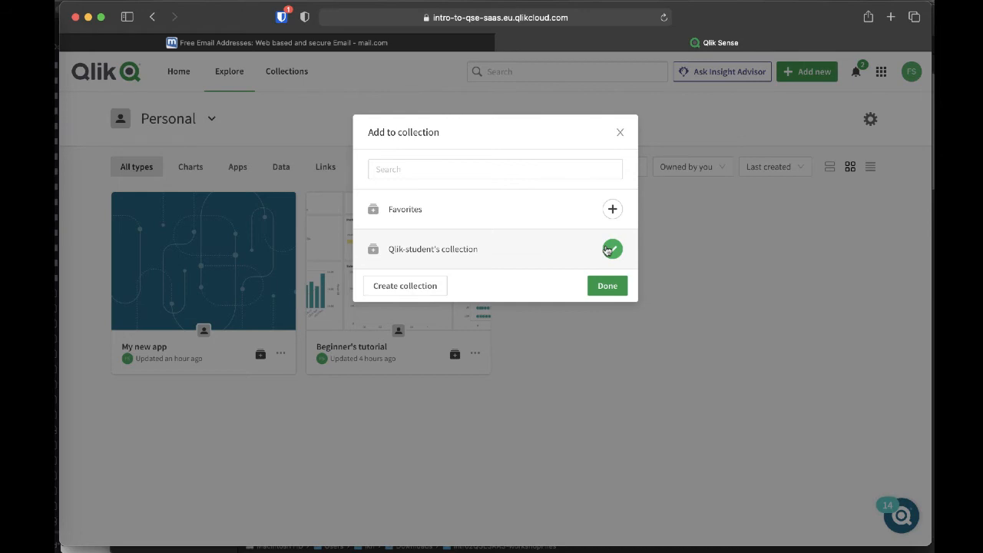
pyautogui.click(612, 206)
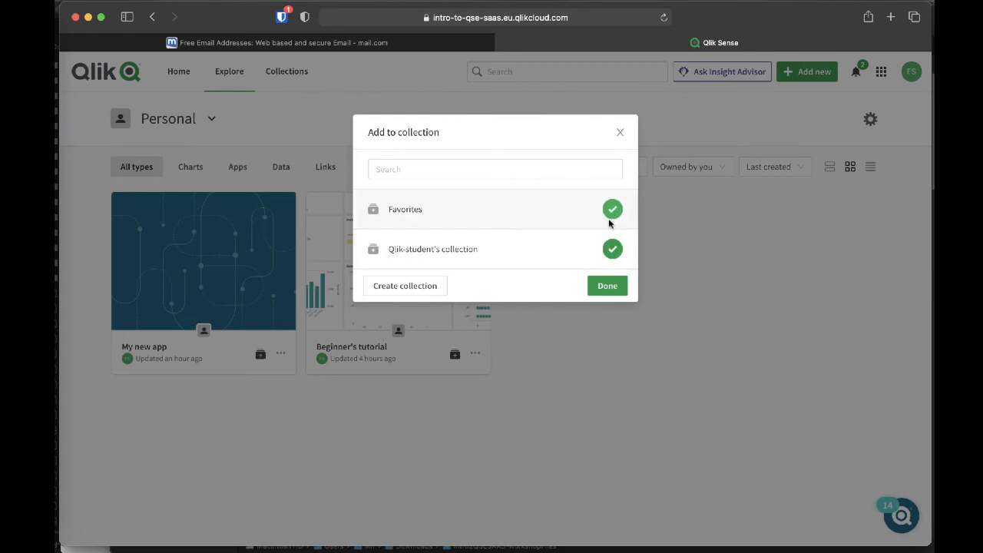
pyautogui.click(605, 290)
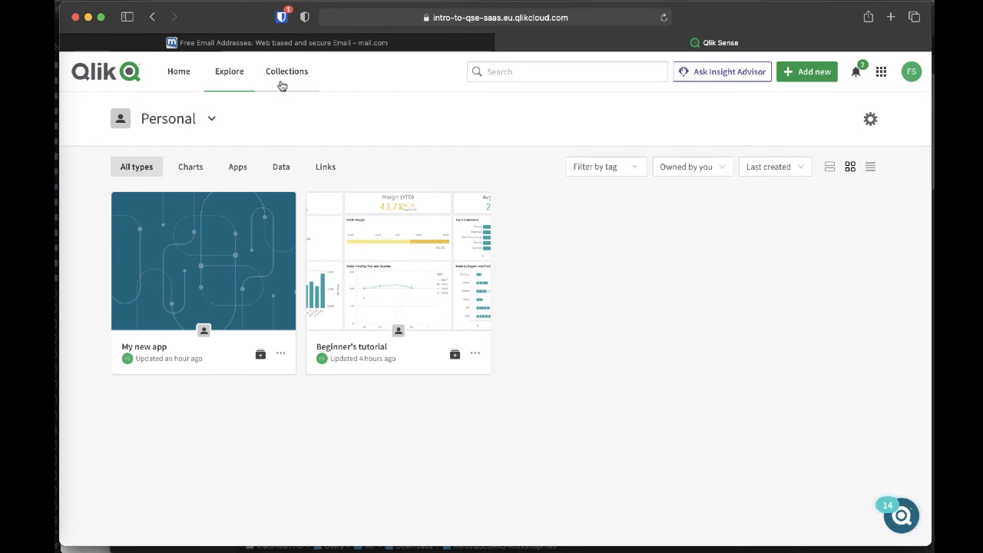
# Review both collections on the Collections page, and examine the Favorites section at the end of the home page.
pyautogui.click(282, 71)
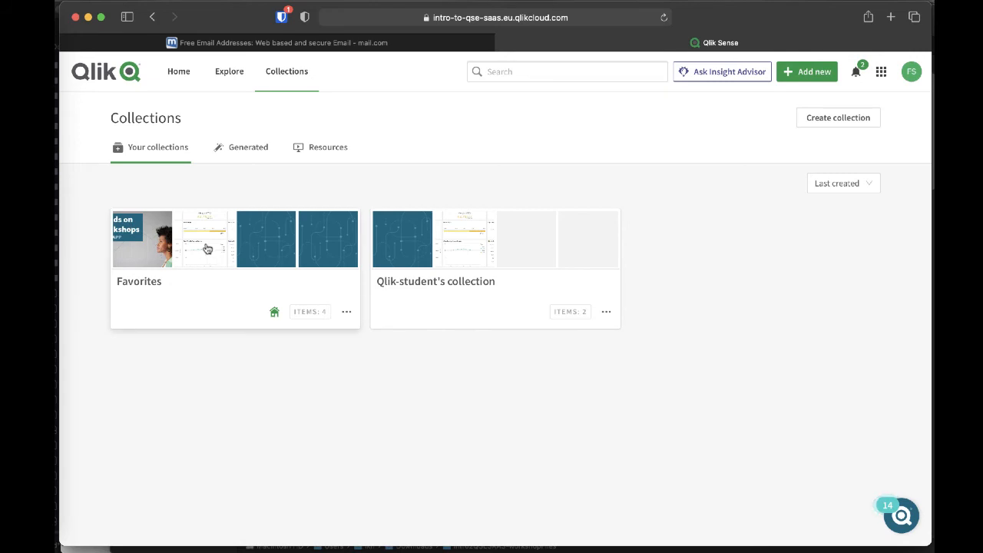
pyautogui.click(178, 72)
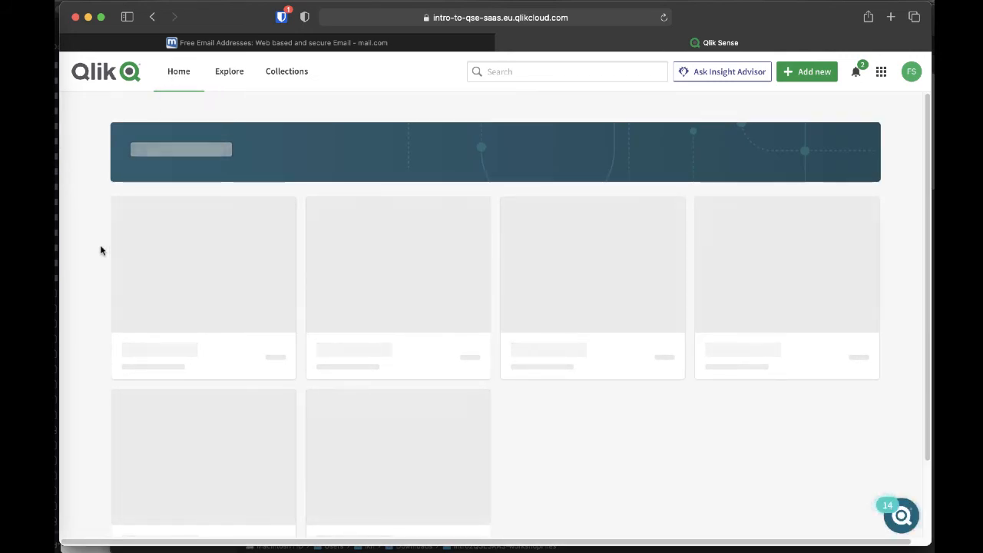
pyautogui.scroll(-3, 100, 250)
pyautogui.scroll(-10, 100, 250)
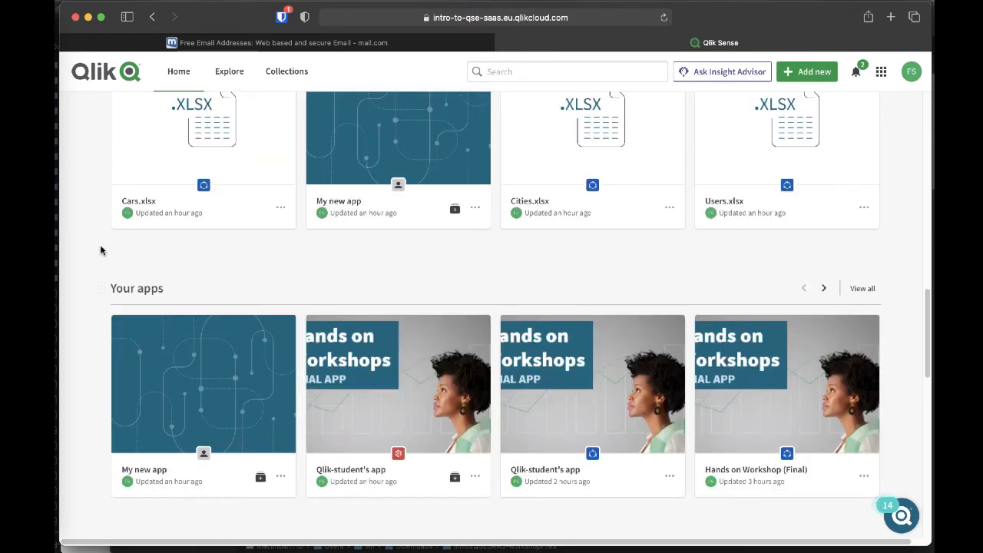
pyautogui.scroll(-7, 100, 250)
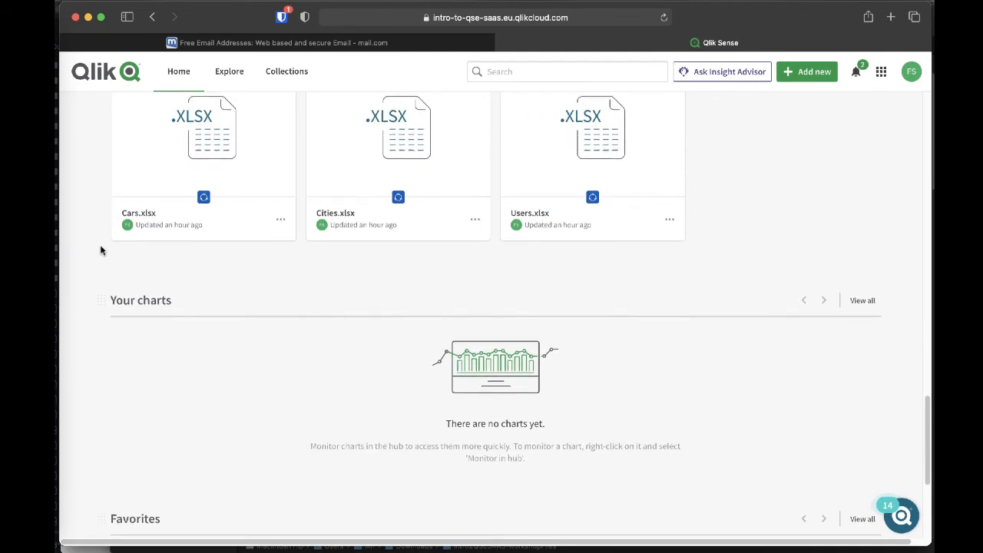
pyautogui.scroll(-4, 100, 249)
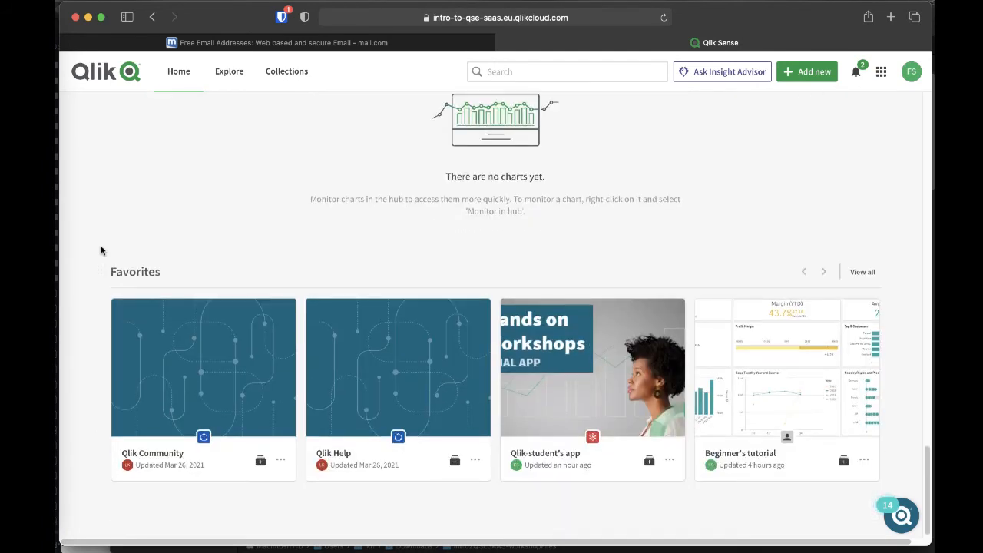
pyautogui.moveTo(237, 368)
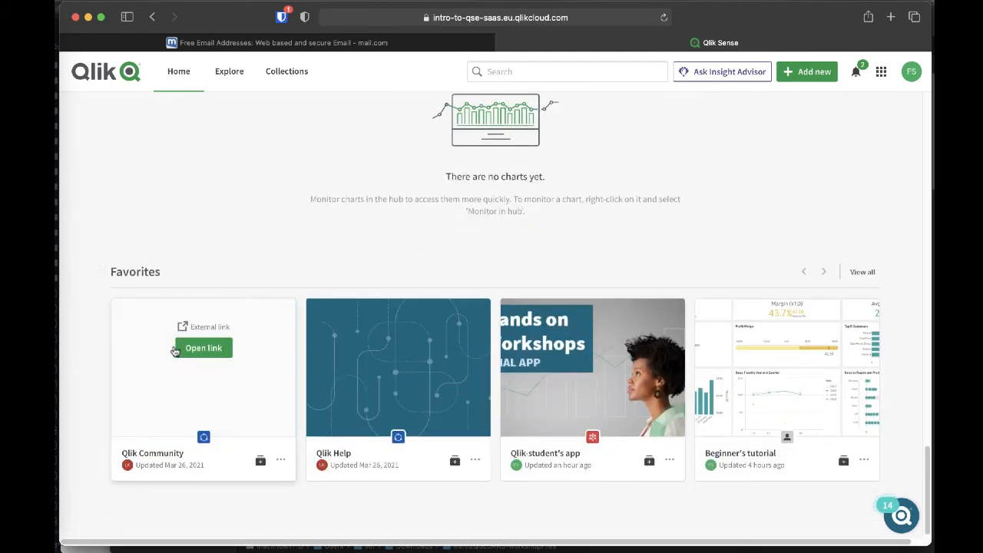
# Open the home page customization dialog, look over which collections can be shown there, and close it.
pyautogui.scroll(15, 422, 384)
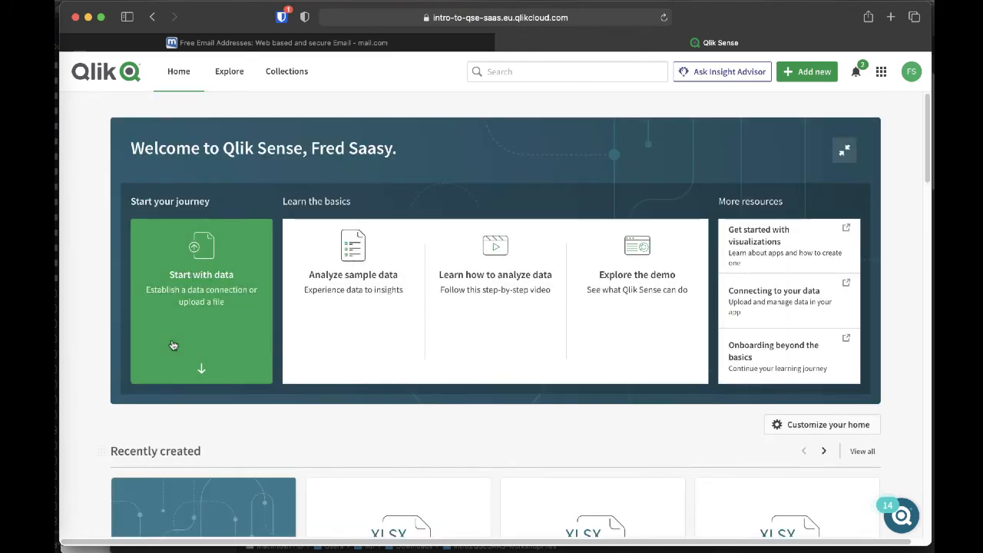
pyautogui.click(790, 427)
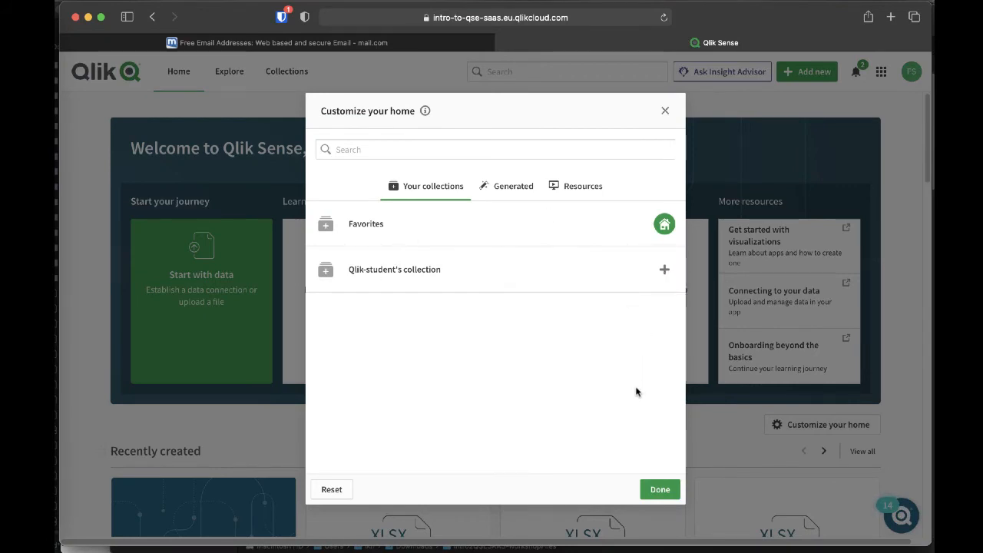
pyautogui.click(659, 492)
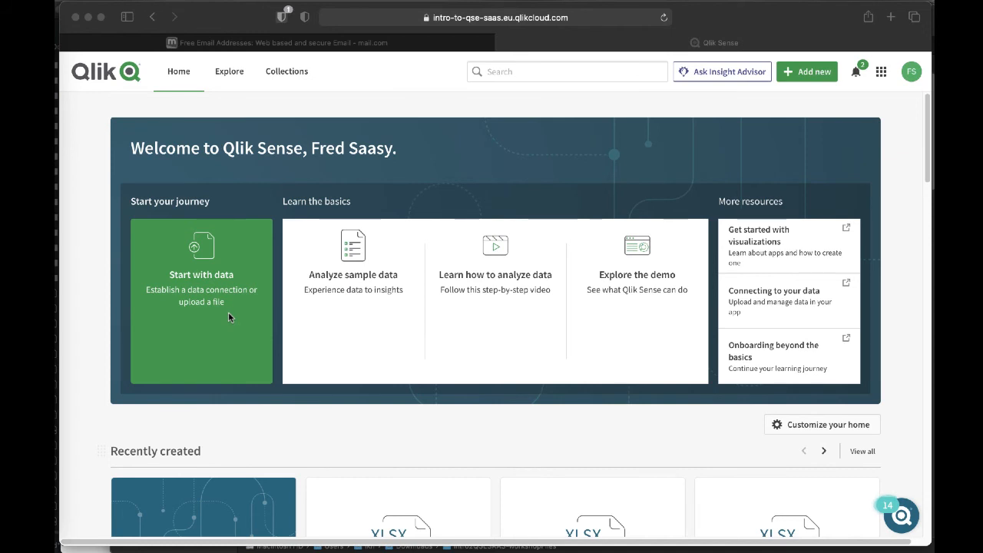
# Open the Beginner's tutorial app from the Personal space.
pyautogui.click(228, 71)
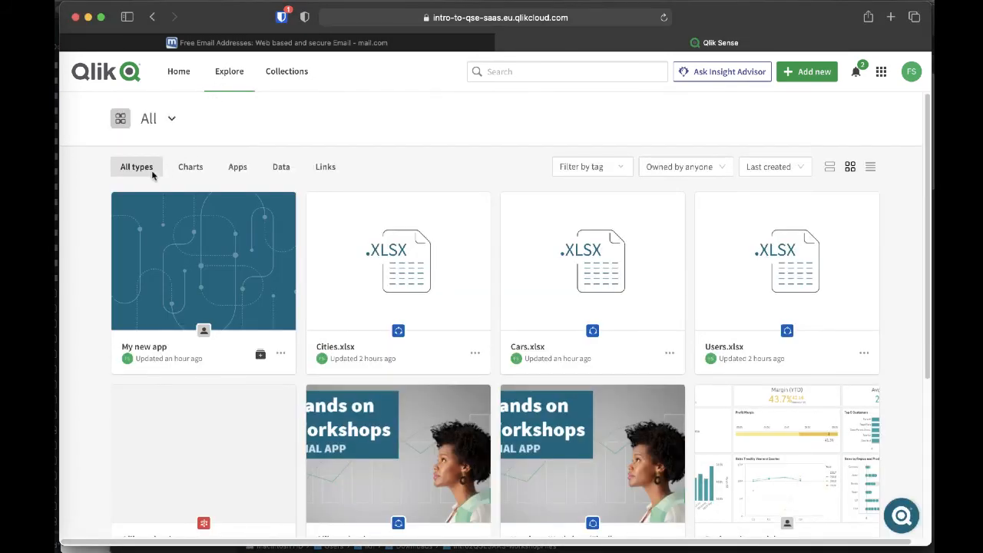
pyautogui.click(167, 124)
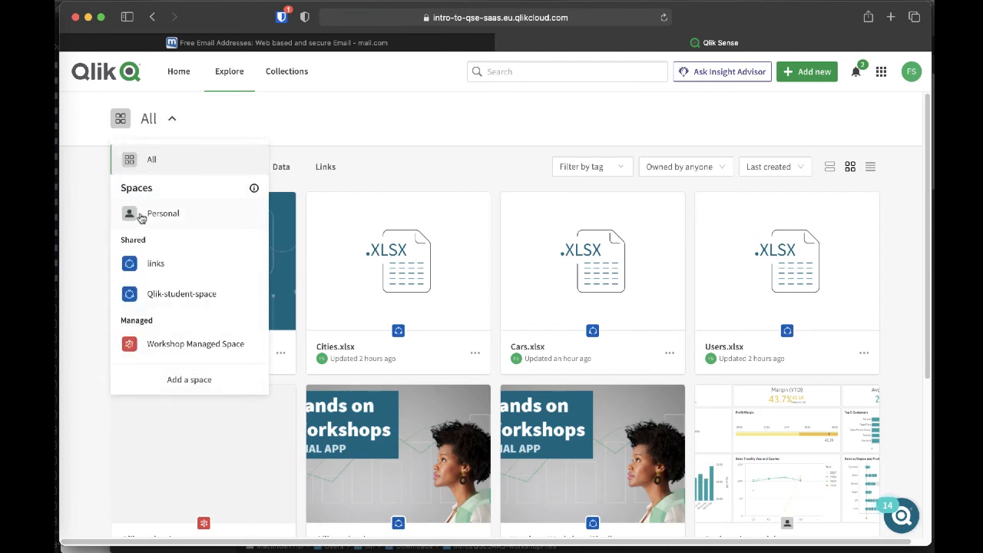
pyautogui.click(138, 213)
pyautogui.moveTo(142, 219)
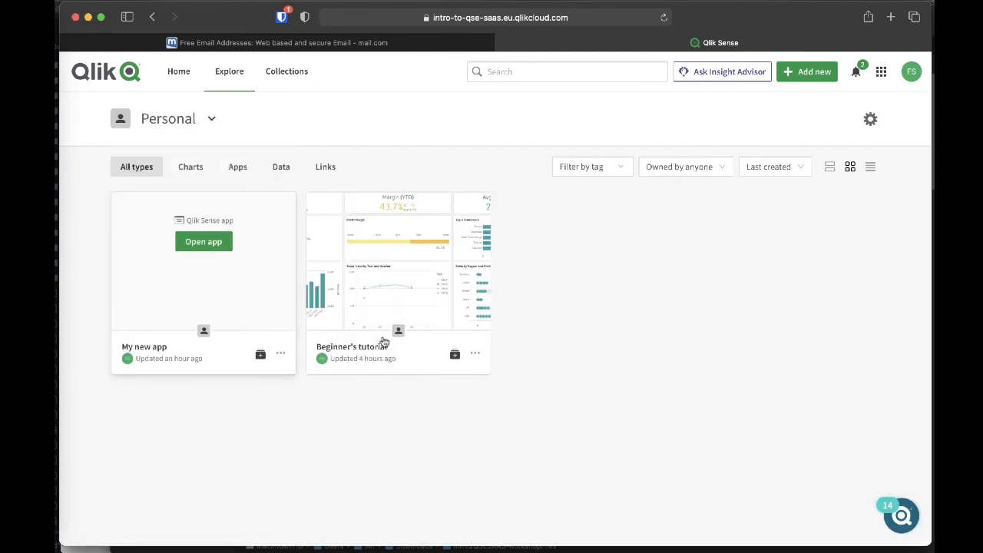
pyautogui.moveTo(380, 267)
pyautogui.click(392, 244)
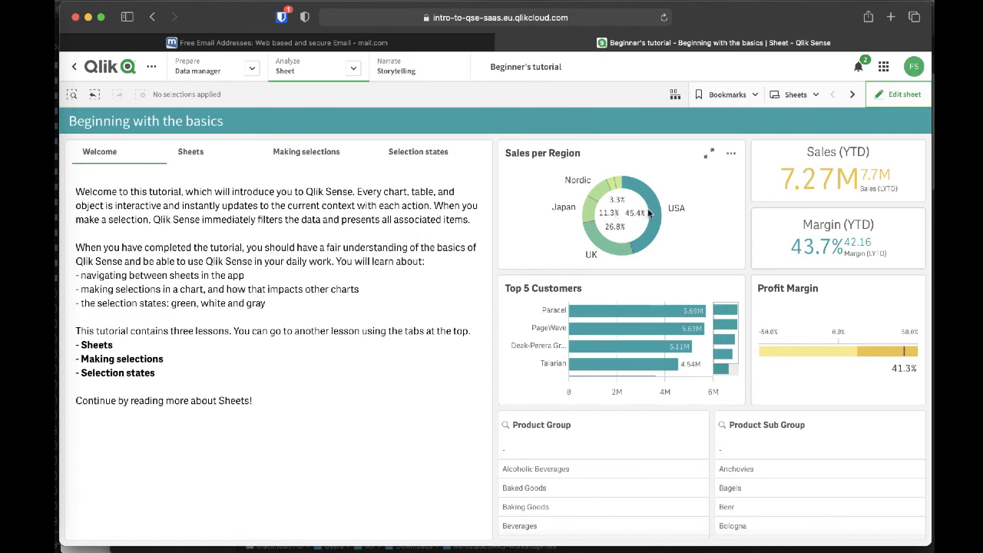
# Add the Sales per Region chart to the hub for monitoring, under its default name in the Personal location.
pyautogui.moveTo(649, 214)
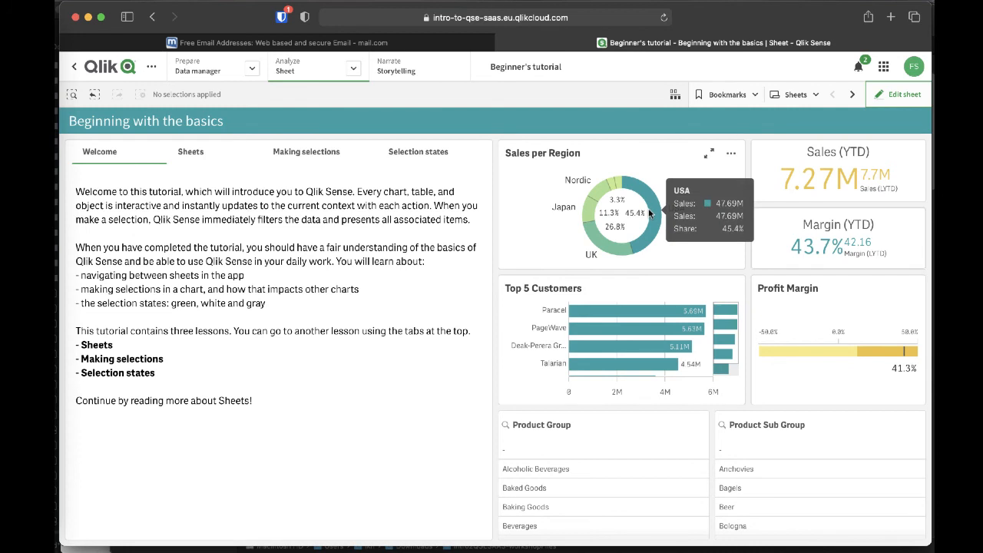
pyautogui.click(729, 157)
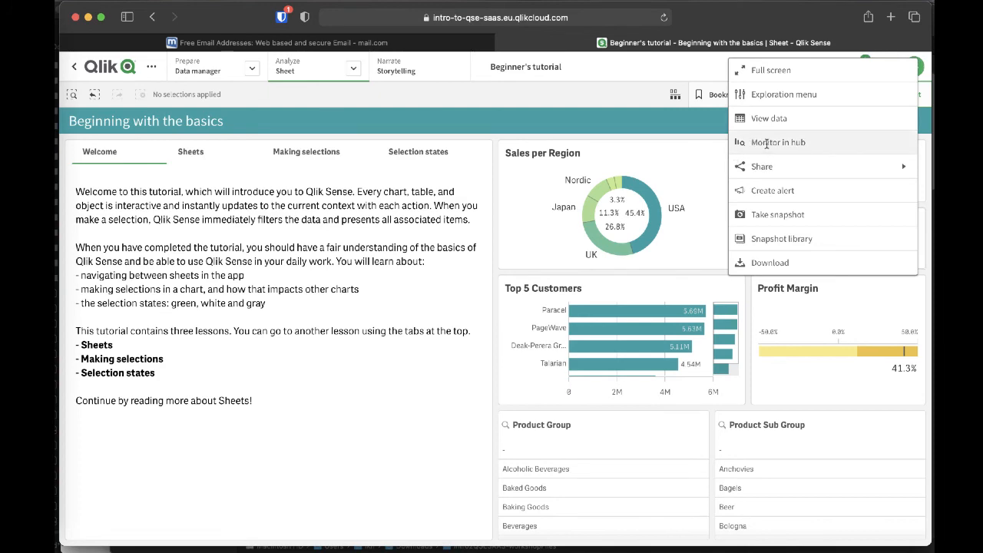
pyautogui.click(765, 143)
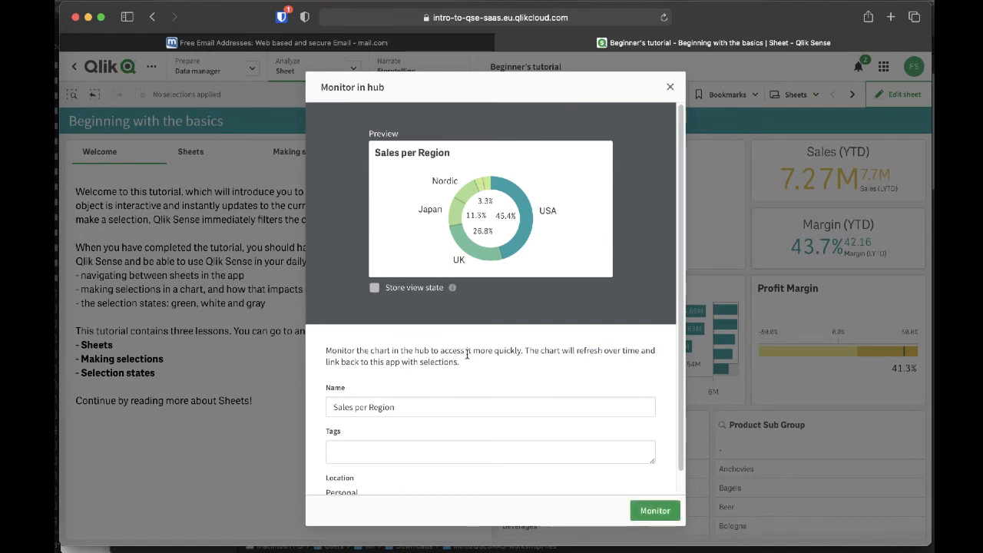
pyautogui.scroll(-1, 466, 355)
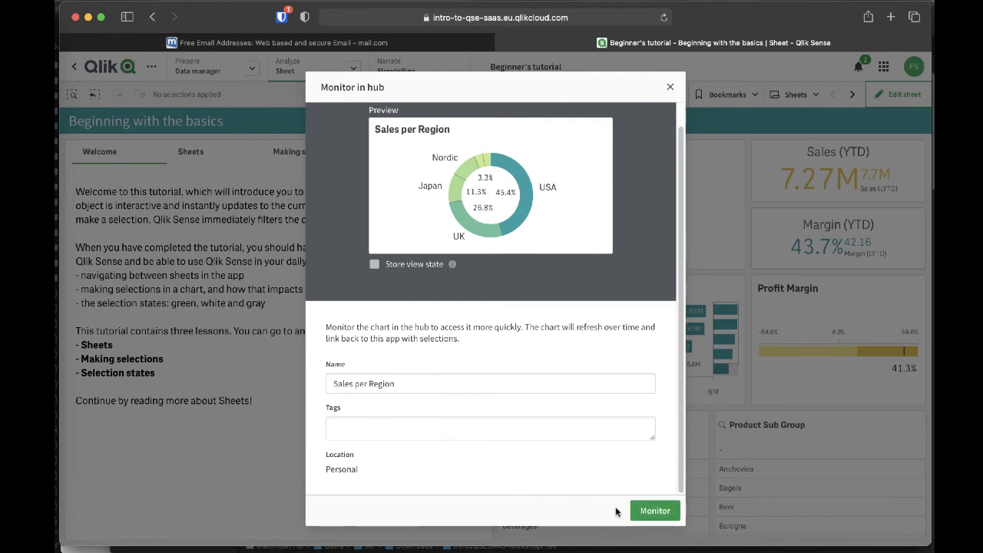
pyautogui.click(645, 512)
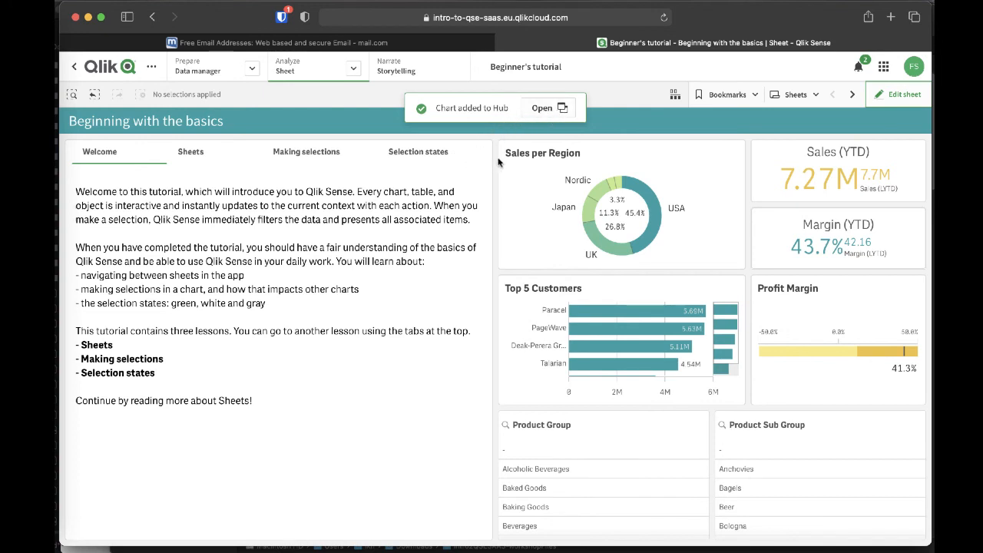
# Open the hub's chart listing, view the monitored Sales per Region chart with its details, and close it.
pyautogui.click(548, 108)
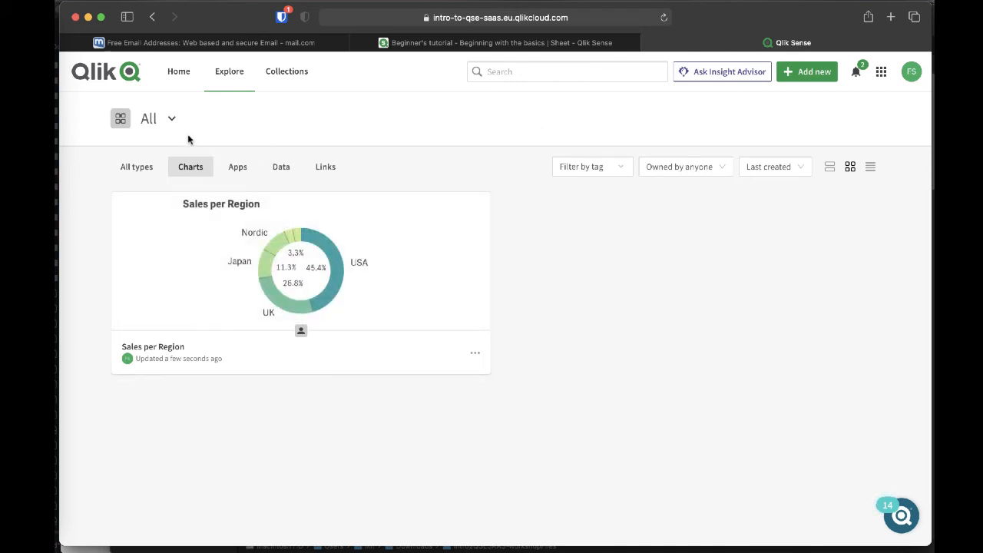
pyautogui.moveTo(199, 254)
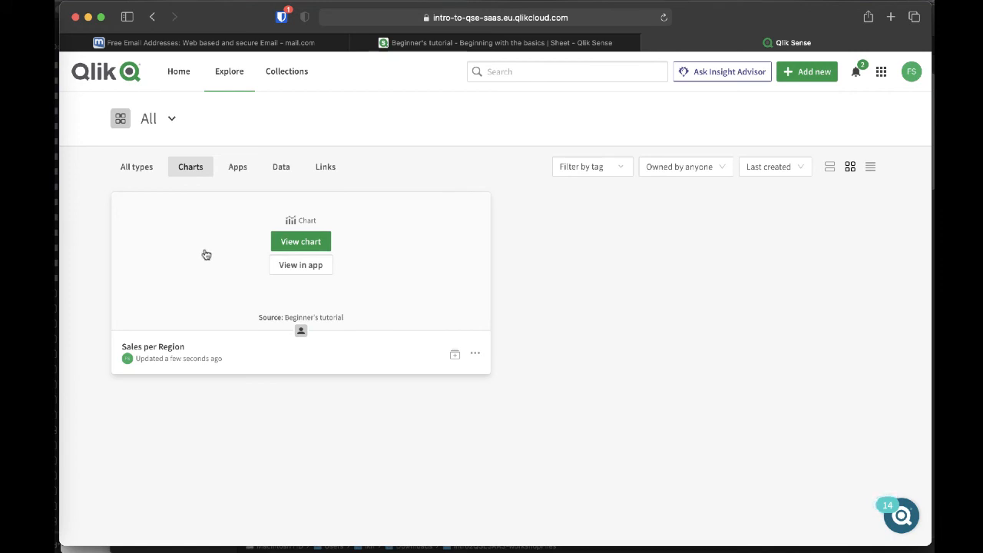
pyautogui.click(306, 243)
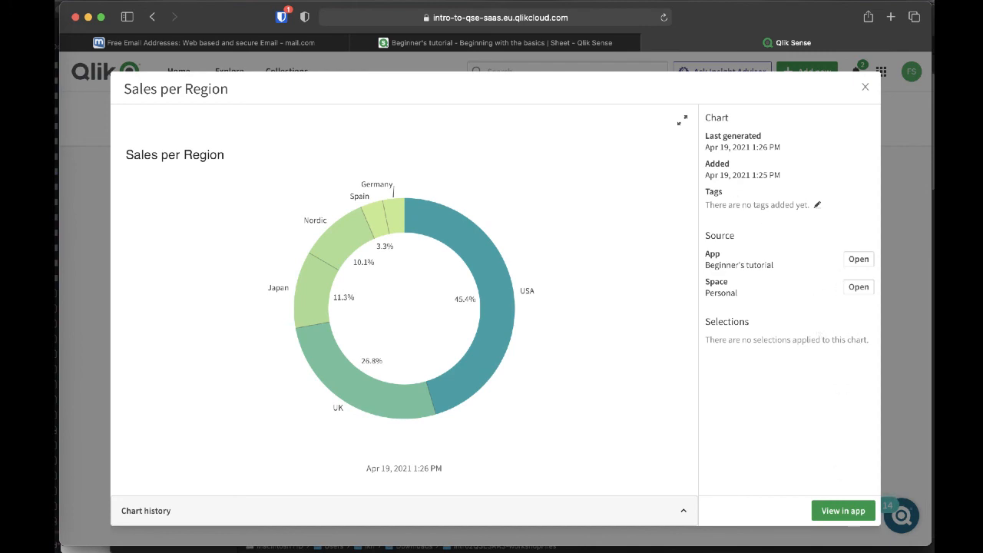
pyautogui.click(866, 90)
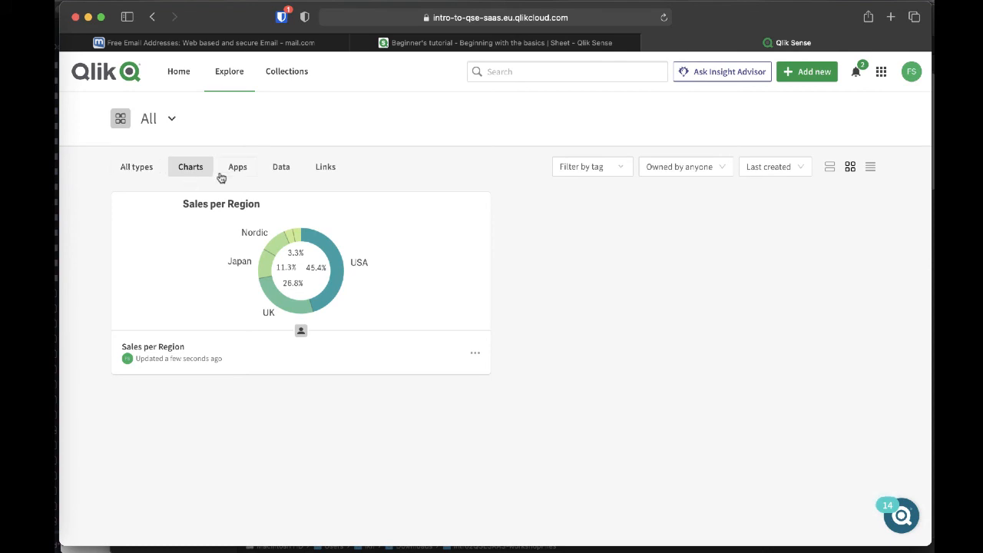
# List all content types in the hub and open the Beginning with the basics sheet of the Beginner's tutorial app.
pyautogui.click(137, 167)
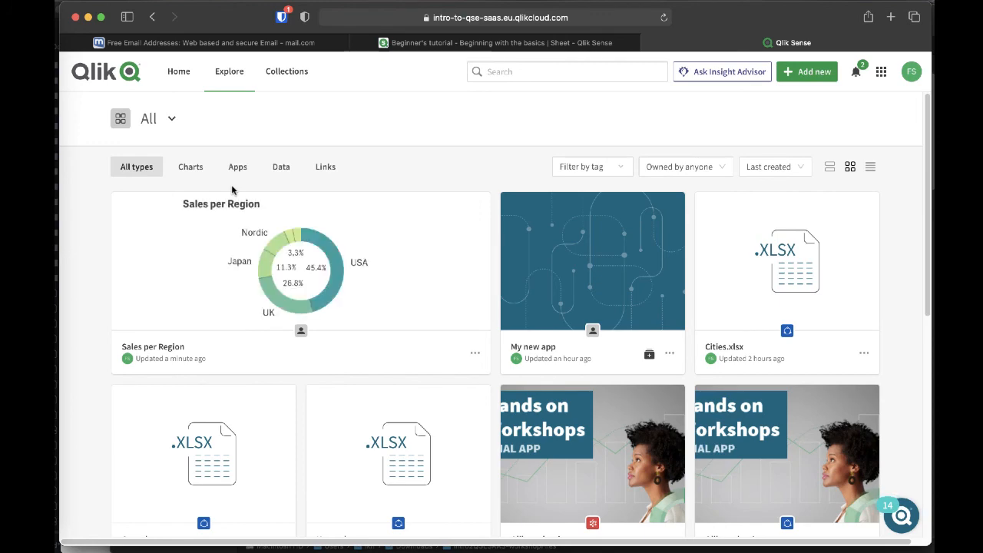
pyautogui.scroll(-3, 232, 184)
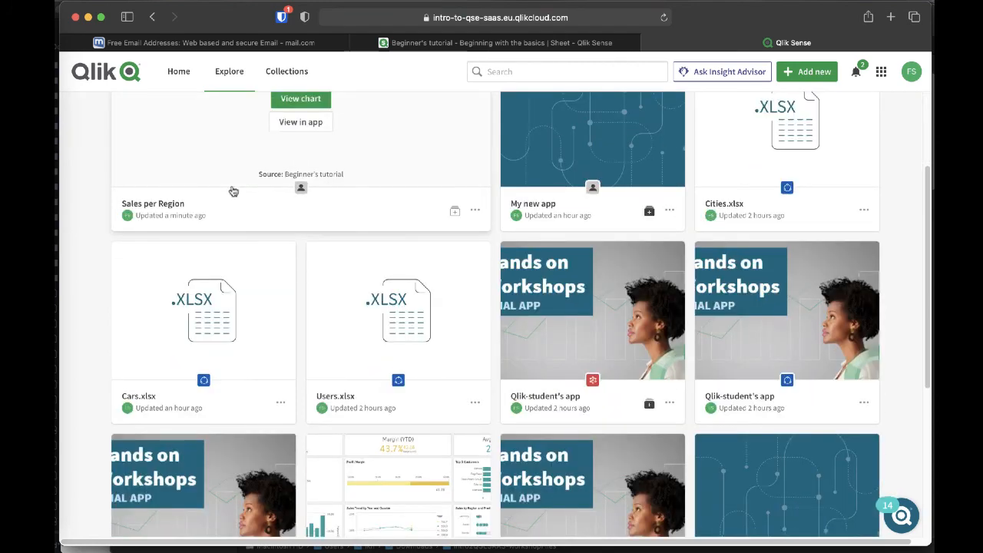
pyautogui.scroll(-3, 232, 191)
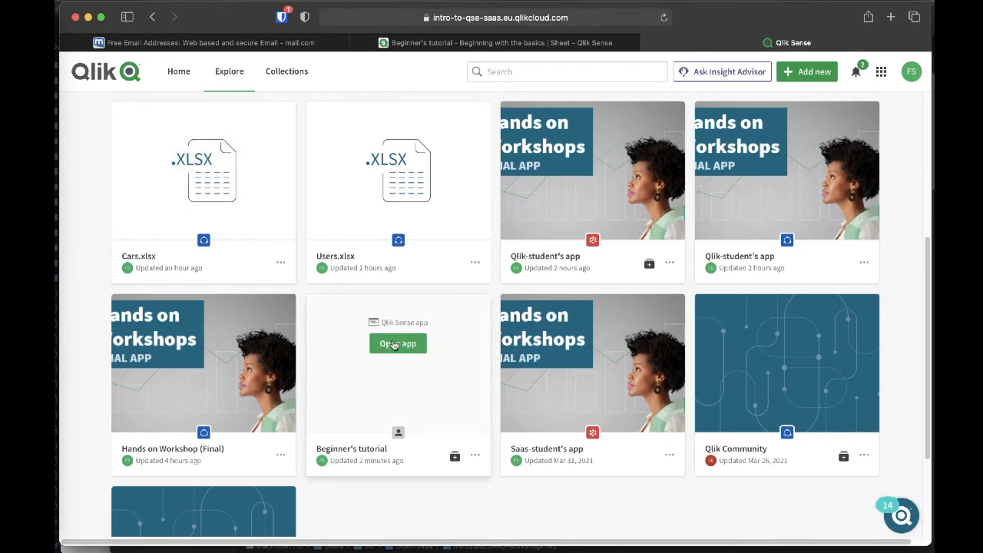
pyautogui.click(401, 346)
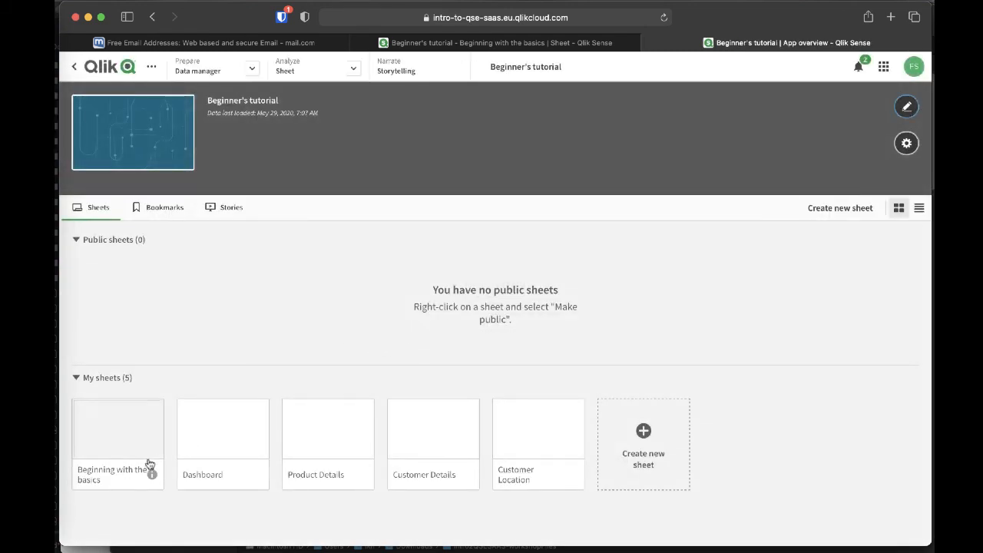
pyautogui.click(111, 425)
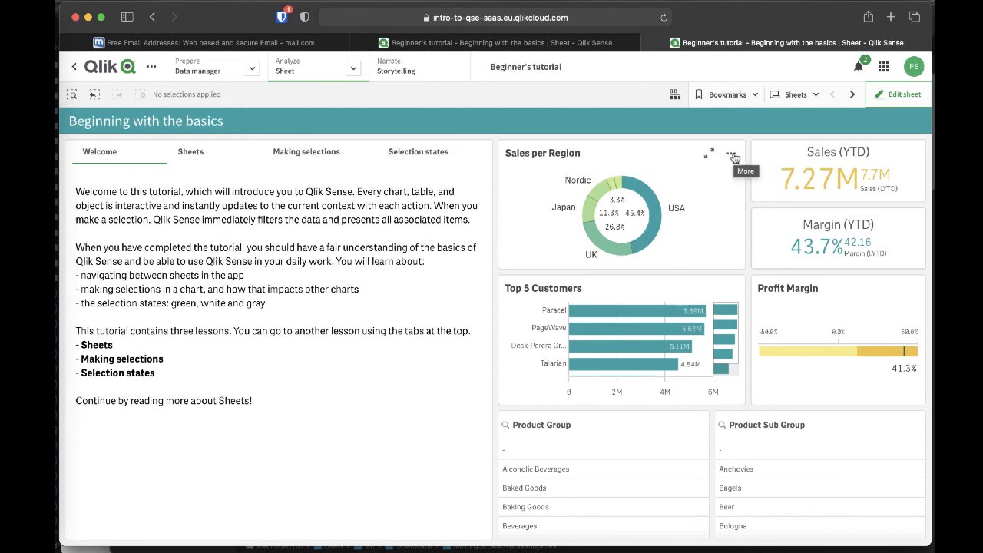
# Start a new alert from the Sales per Region chart and title it "Top sales regions".
pyautogui.click(733, 156)
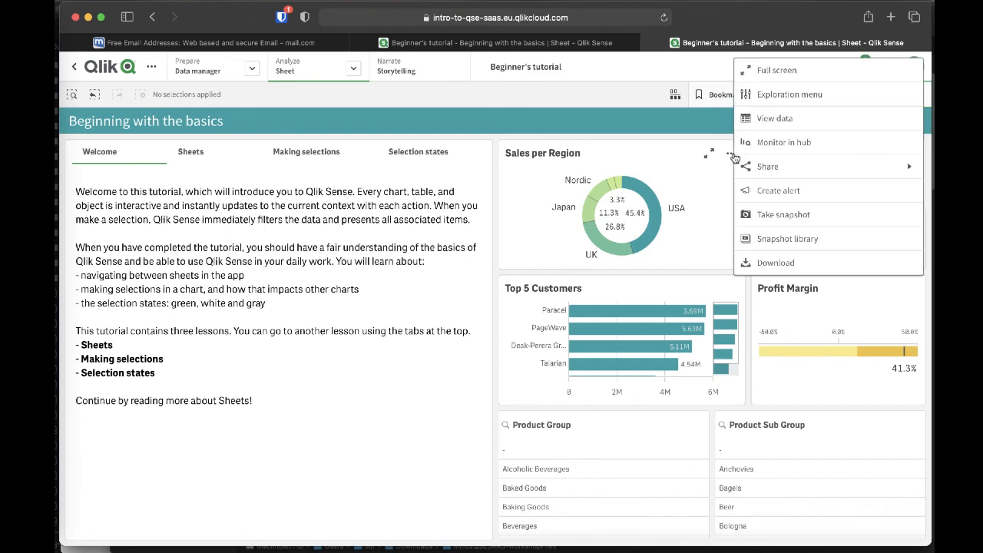
pyautogui.click(775, 190)
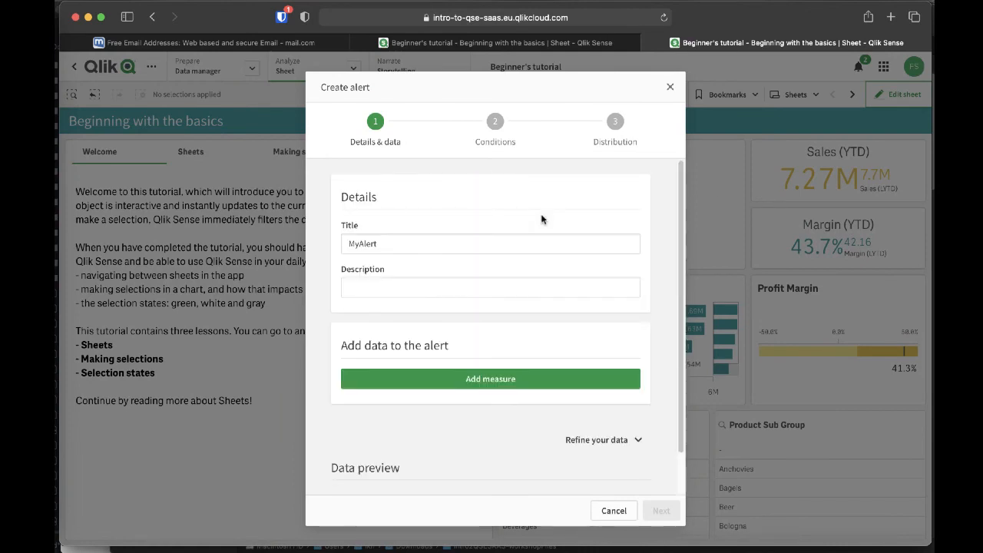
pyautogui.click(449, 243)
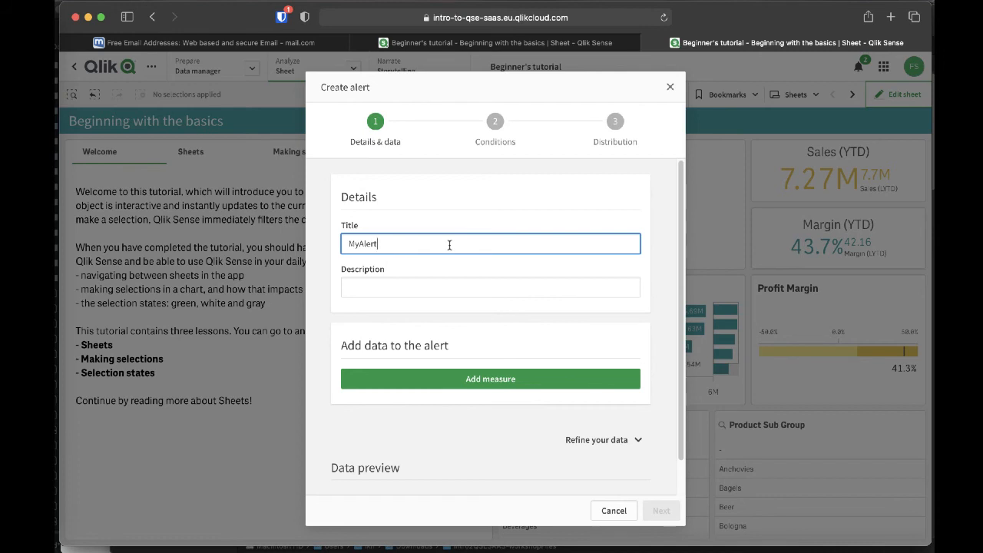
pyautogui.press('super+a')
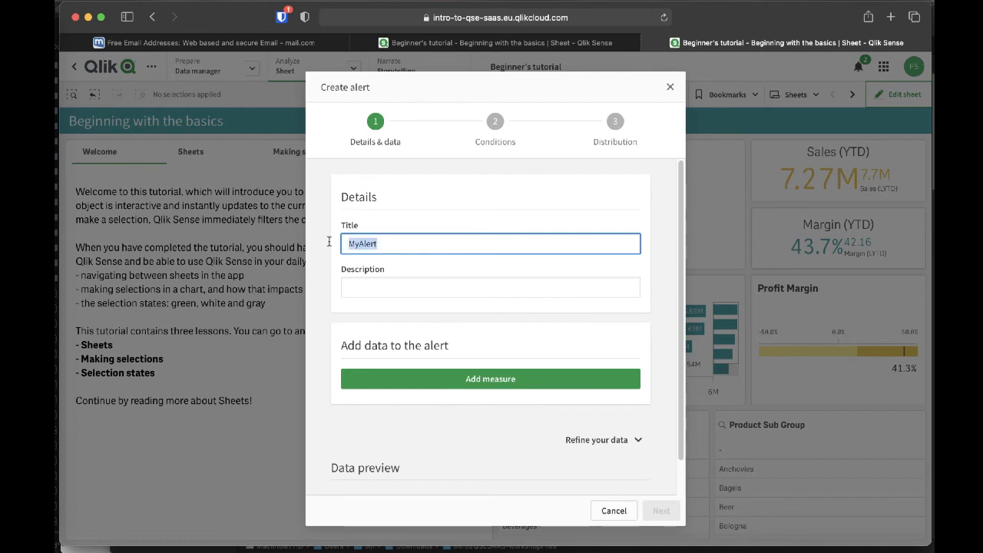
pyautogui.write('Top sal')
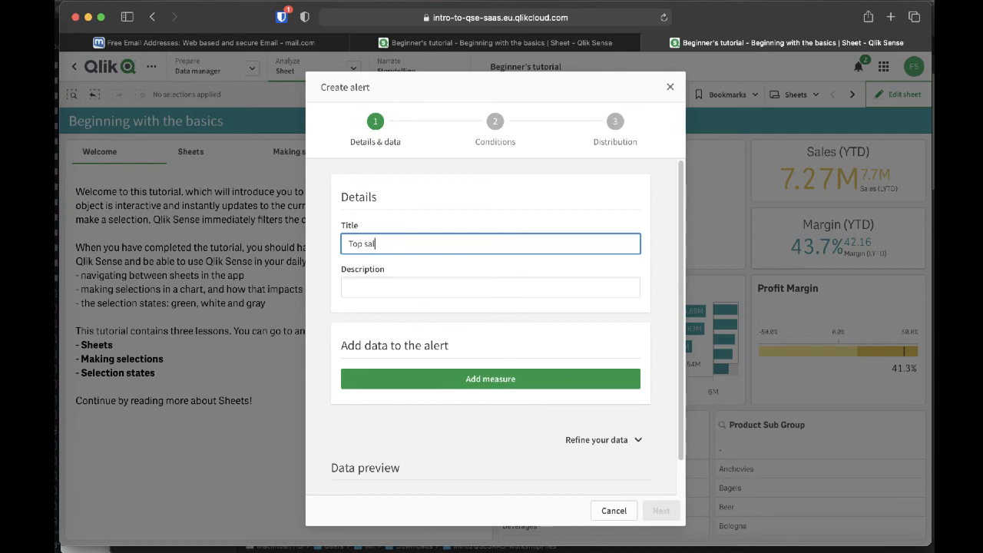
pyautogui.write('es regions')
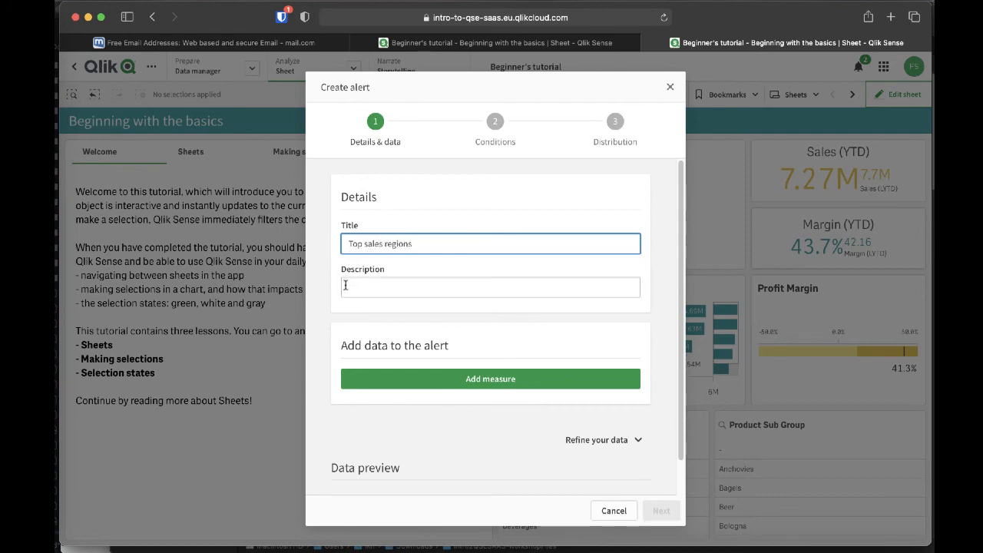
# Add the chart's Sales measure as the alert's data.
pyautogui.click(495, 382)
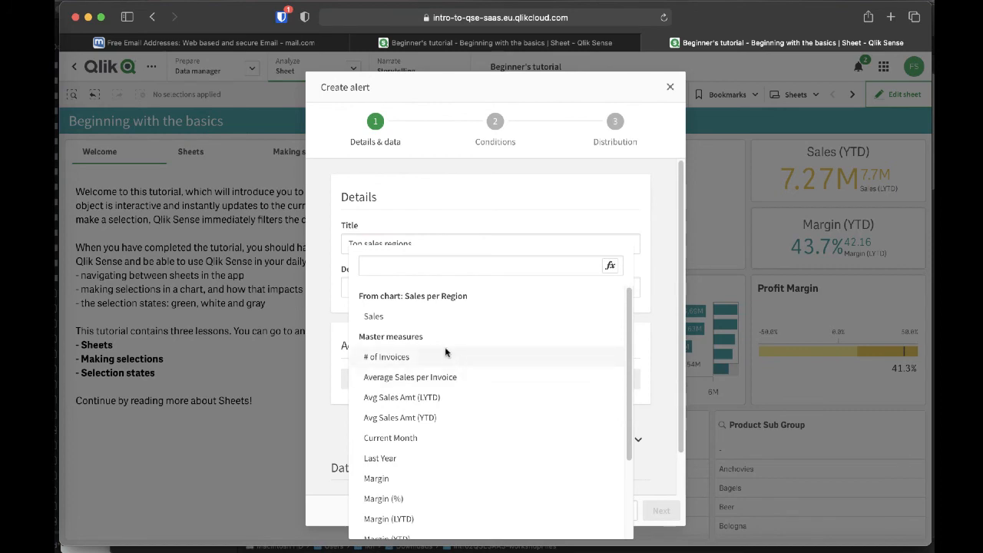
pyautogui.click(377, 317)
pyautogui.scroll(-2, 388, 316)
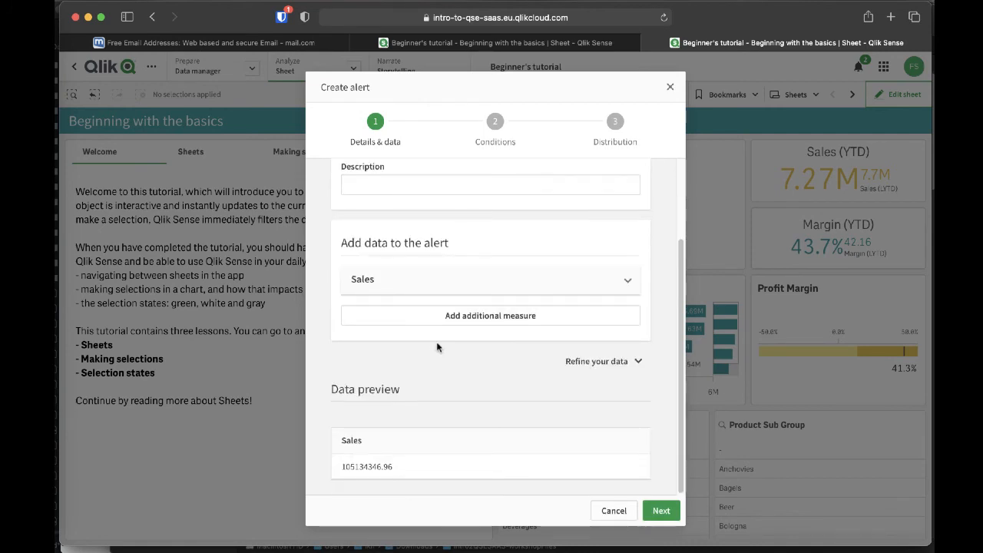
# Refine the alert data to show by the Region dimension with No selections, and proceed to the conditions.
pyautogui.click(614, 362)
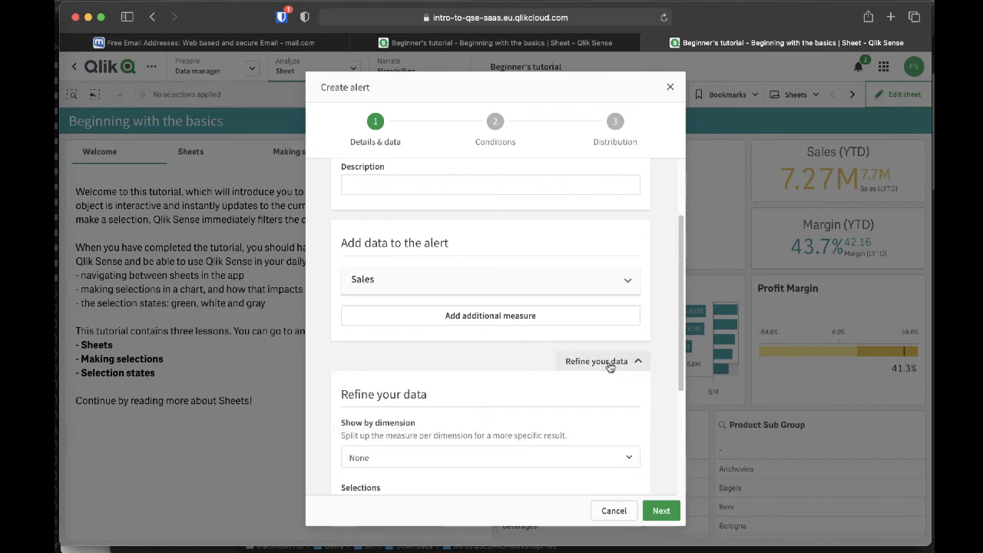
pyautogui.scroll(-3, 545, 362)
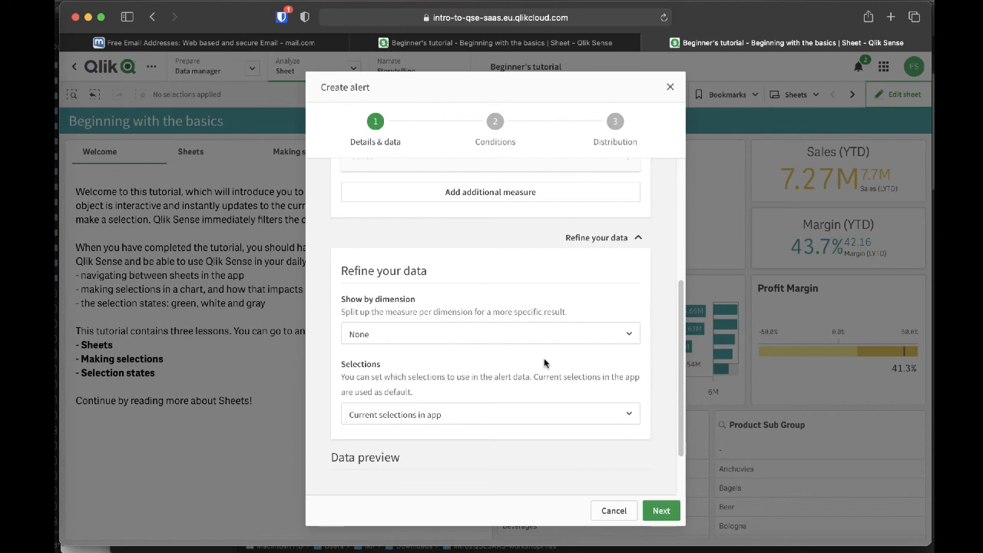
pyautogui.click(630, 339)
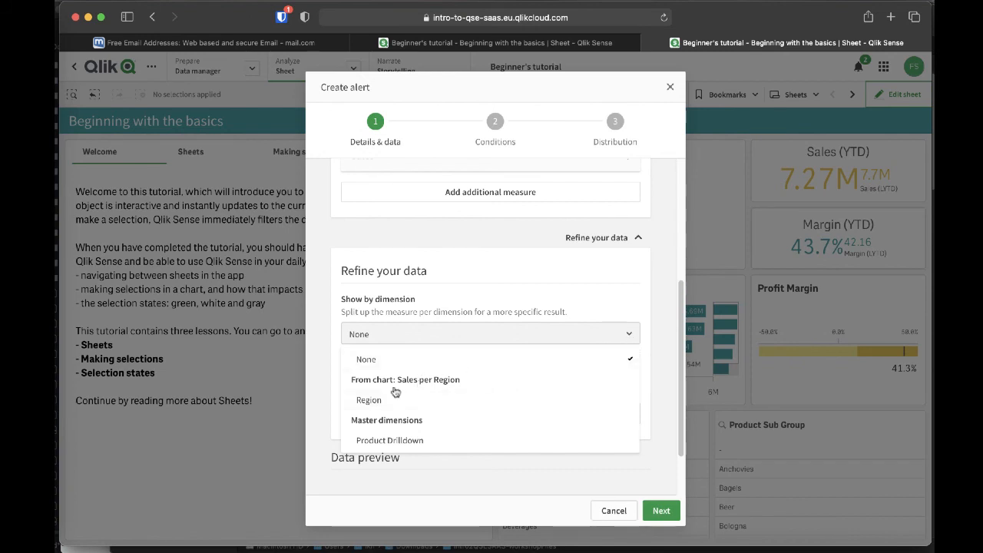
pyautogui.click(368, 401)
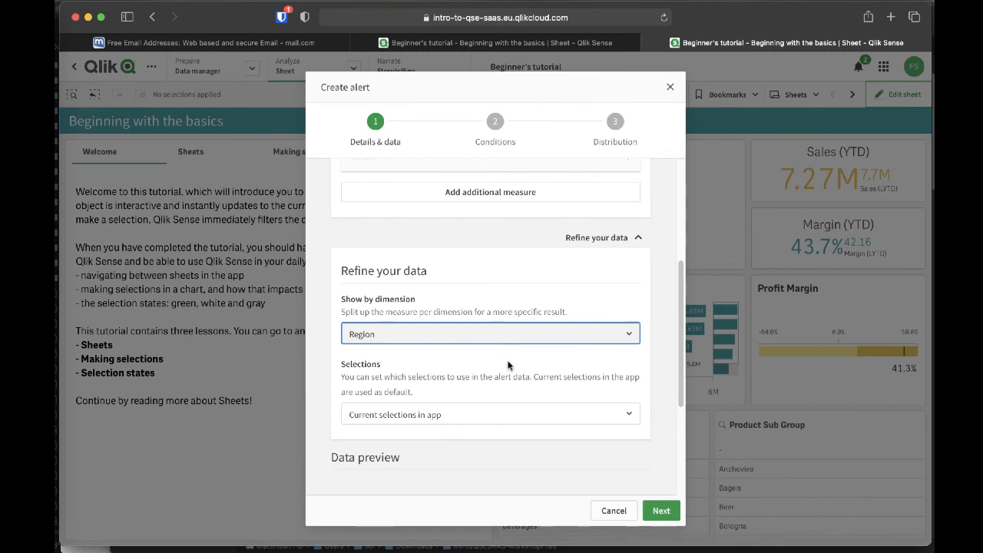
pyautogui.click(622, 418)
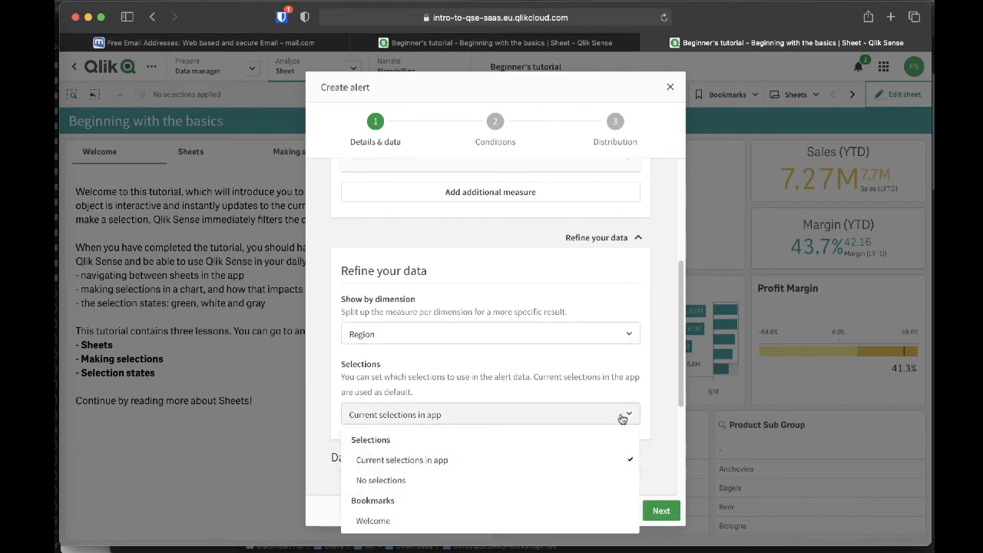
pyautogui.click(384, 480)
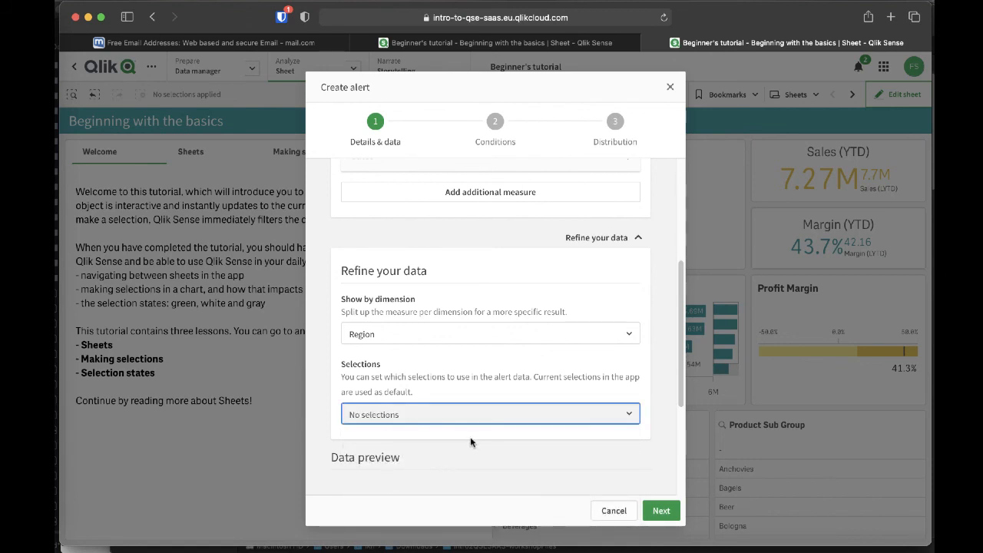
pyautogui.scroll(-5, 471, 441)
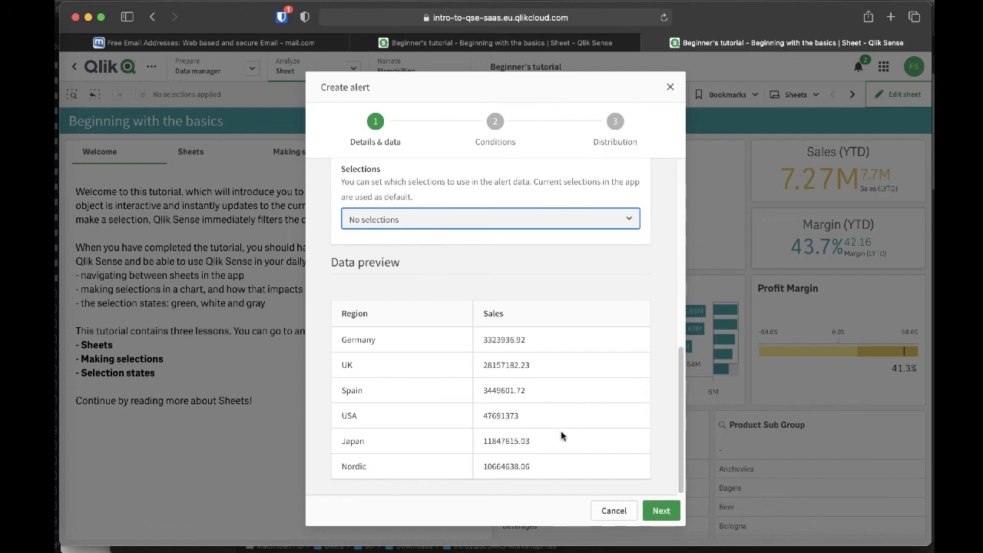
pyautogui.click(659, 513)
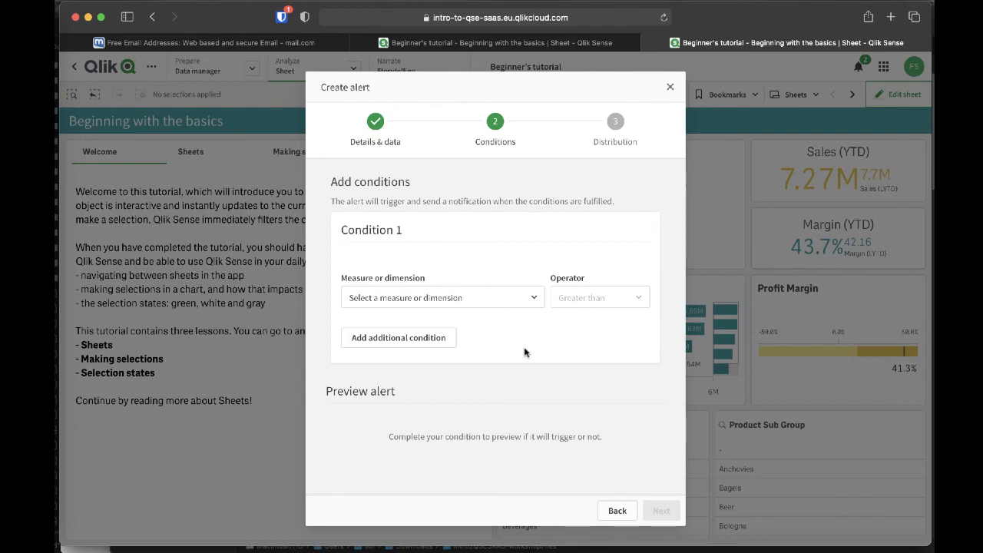
# Base Condition 1 on the Sales measure with the Greater than operator, compared with the current set.
pyautogui.click(530, 303)
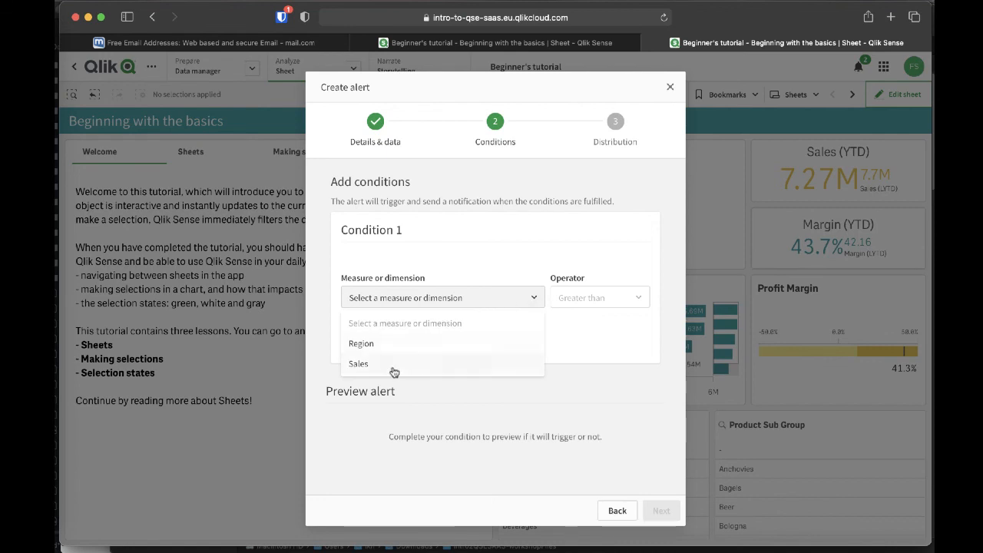
pyautogui.click(359, 364)
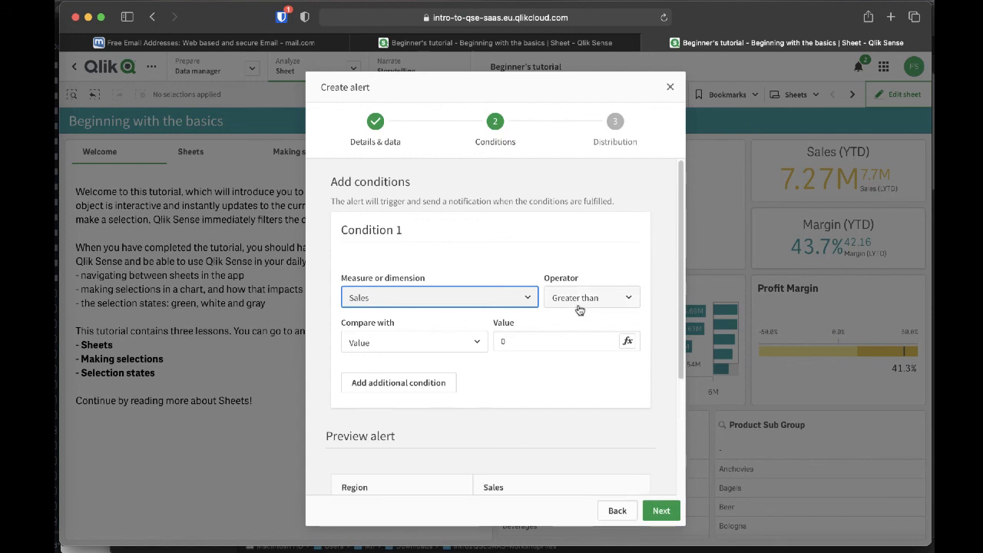
pyautogui.click(450, 344)
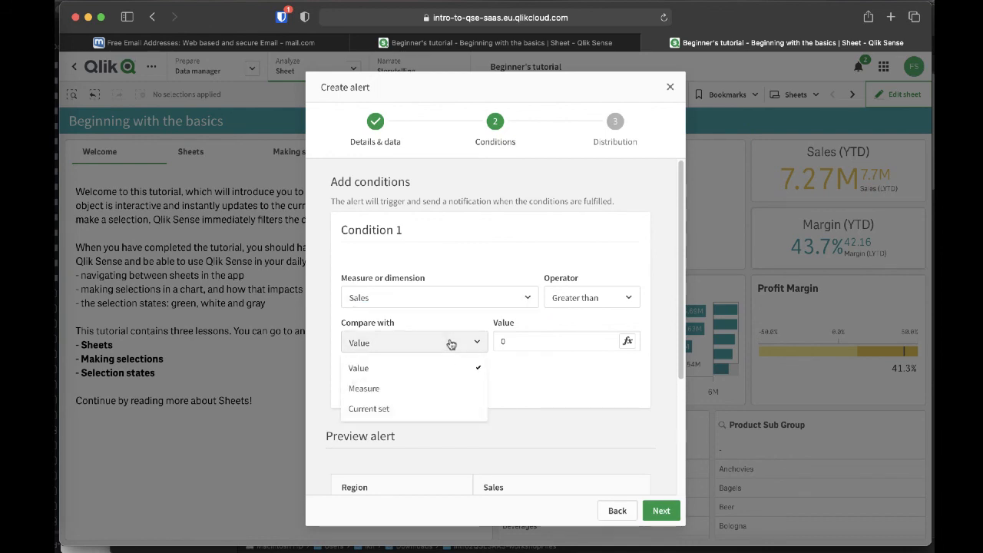
pyautogui.click(385, 414)
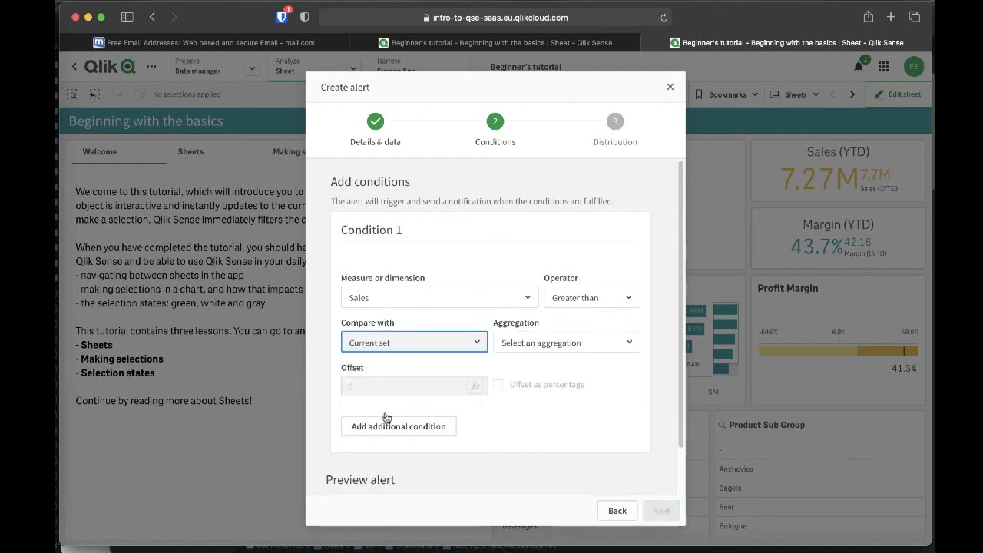
# Set the condition's aggregation to Percentile with a value of 80, check the alert preview and proceed to the distribution settings.
pyautogui.click(571, 346)
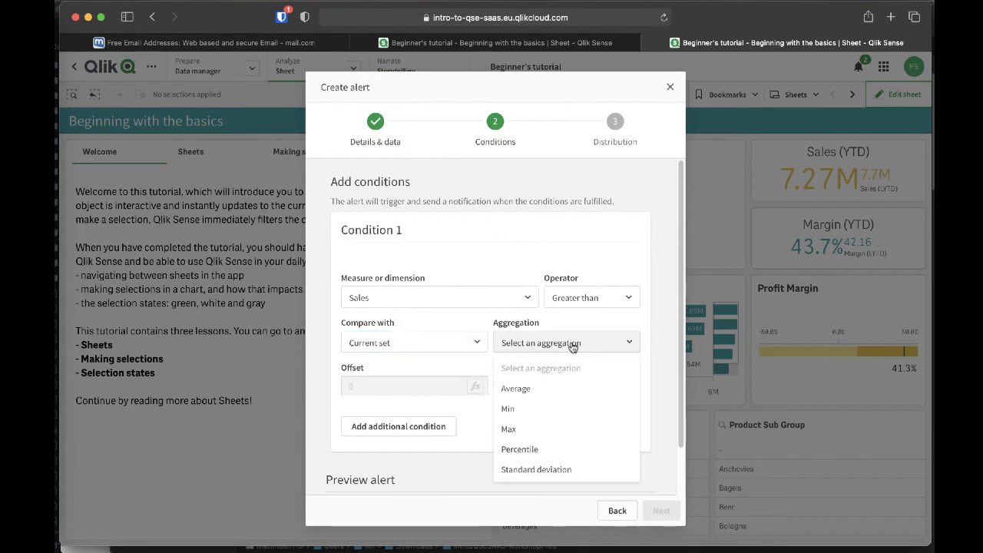
pyautogui.click(519, 451)
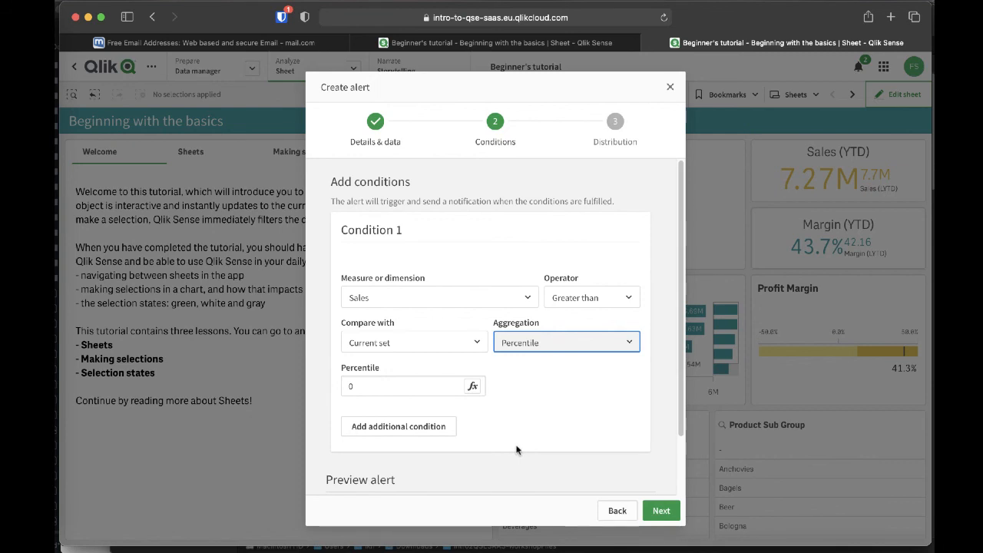
pyautogui.moveTo(370, 394); pyautogui.dragTo(336, 384)
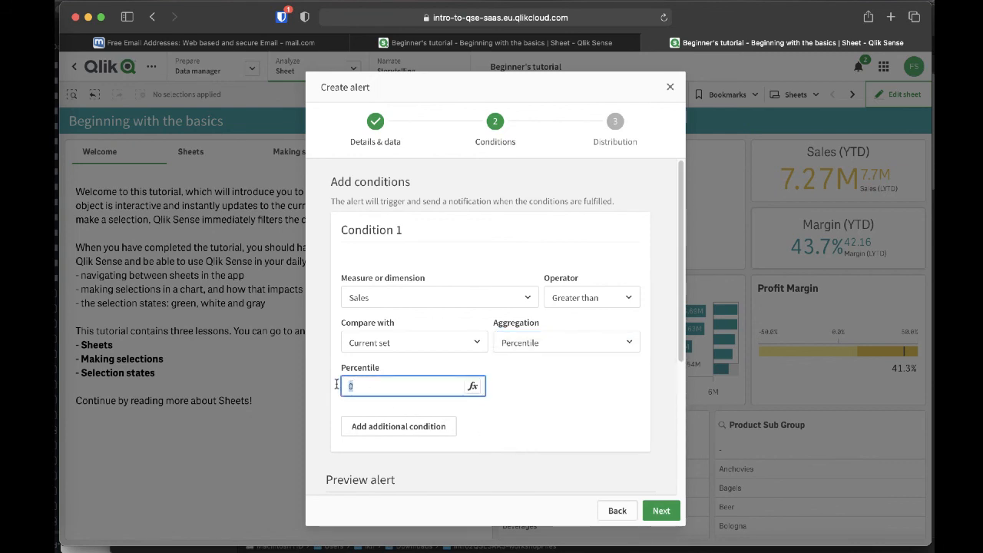
pyautogui.write('80')
pyautogui.click(619, 399)
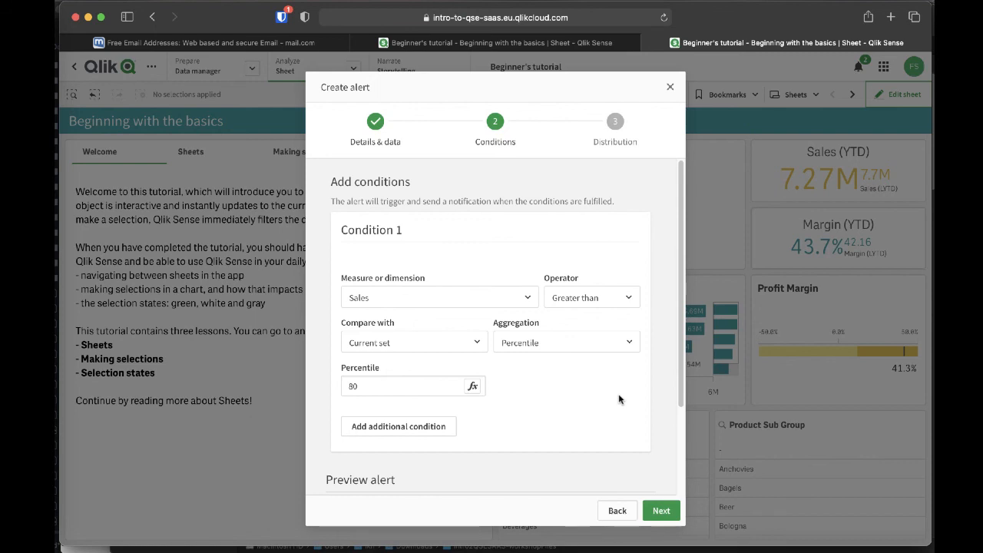
pyautogui.scroll(-3, 618, 398)
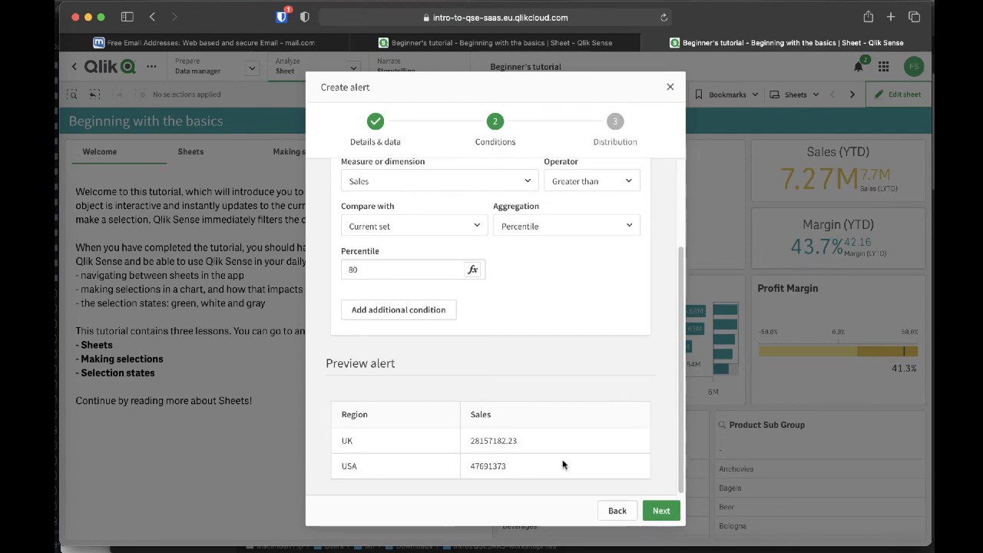
pyautogui.click(661, 513)
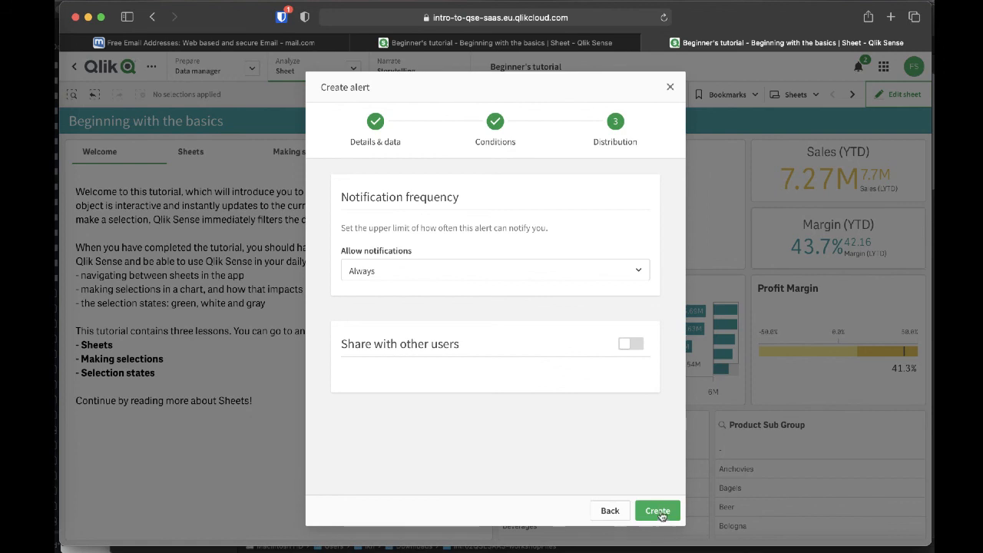
# Allow the alert's notifications Always and create the alert without sharing it with other users.
pyautogui.click(595, 273)
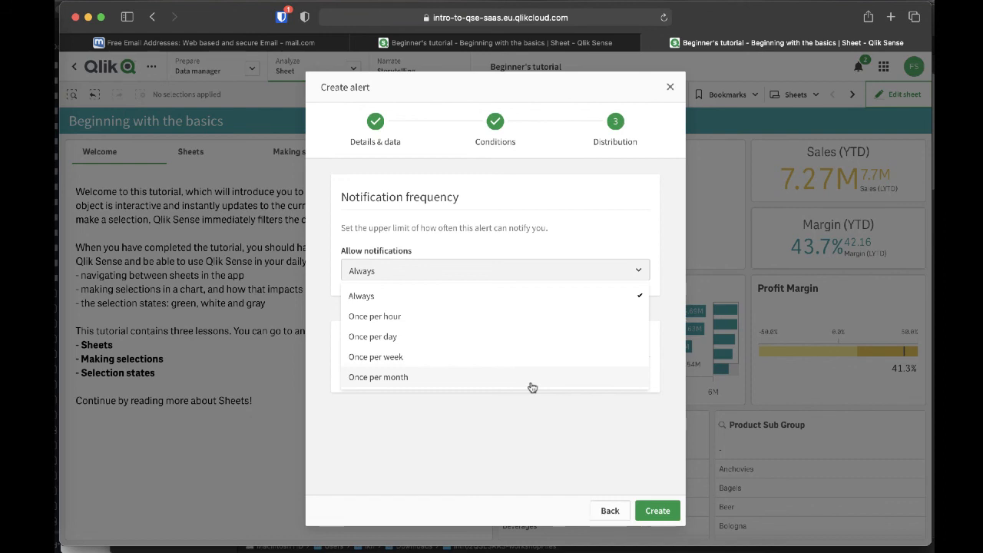
pyautogui.click(498, 299)
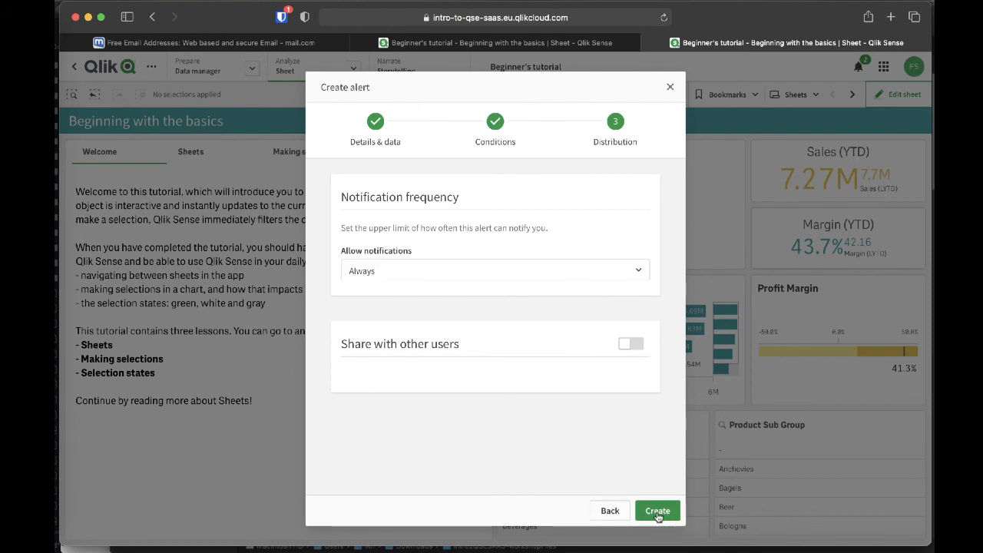
pyautogui.click(658, 510)
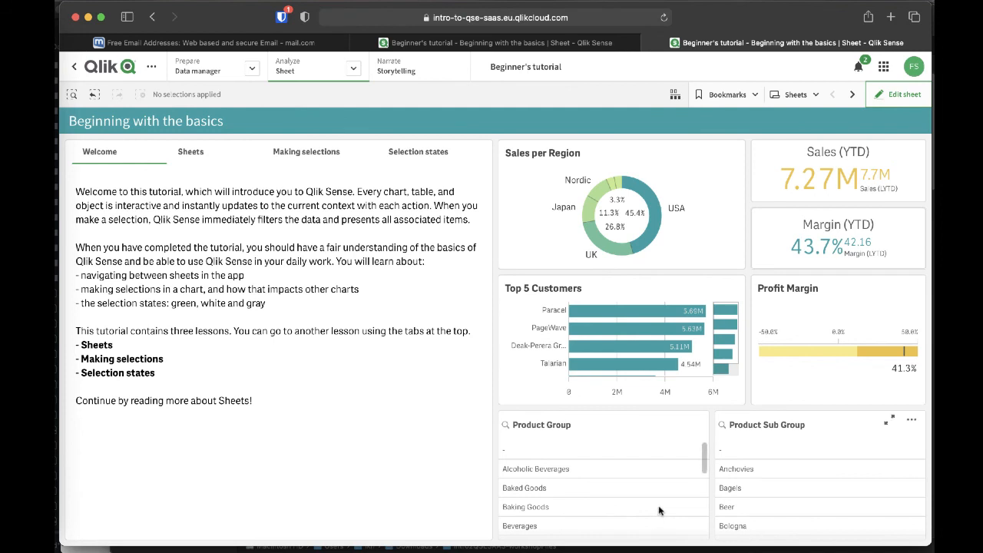
# Return to the hub, open the alerts management page and evaluate the Top sales regions alert now.
pyautogui.click(112, 66)
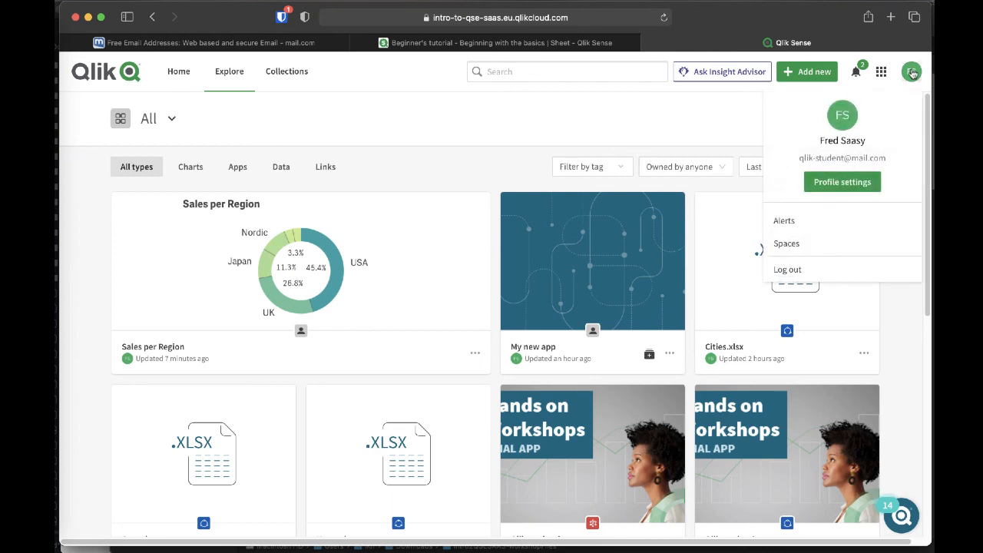
pyautogui.click(780, 224)
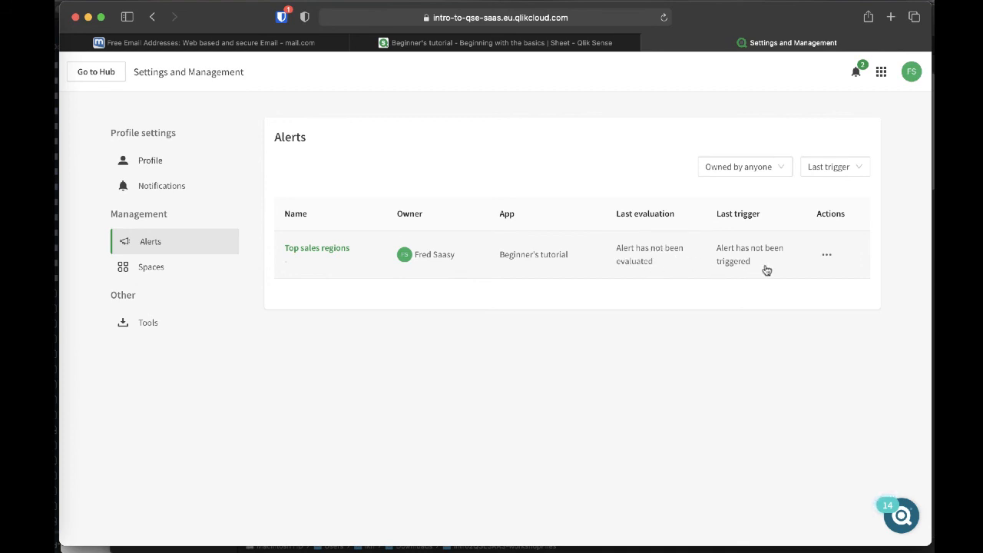
pyautogui.click(829, 258)
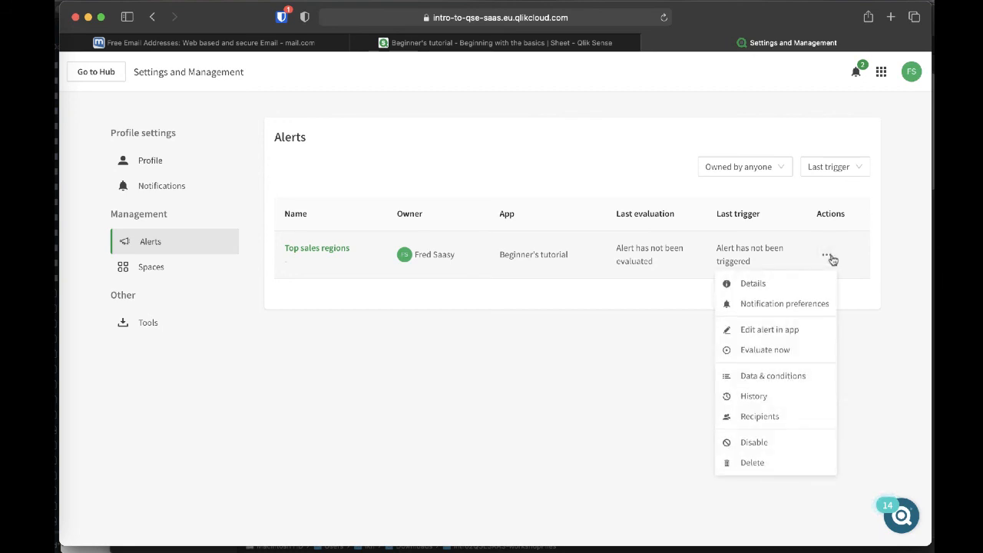
pyautogui.click(765, 350)
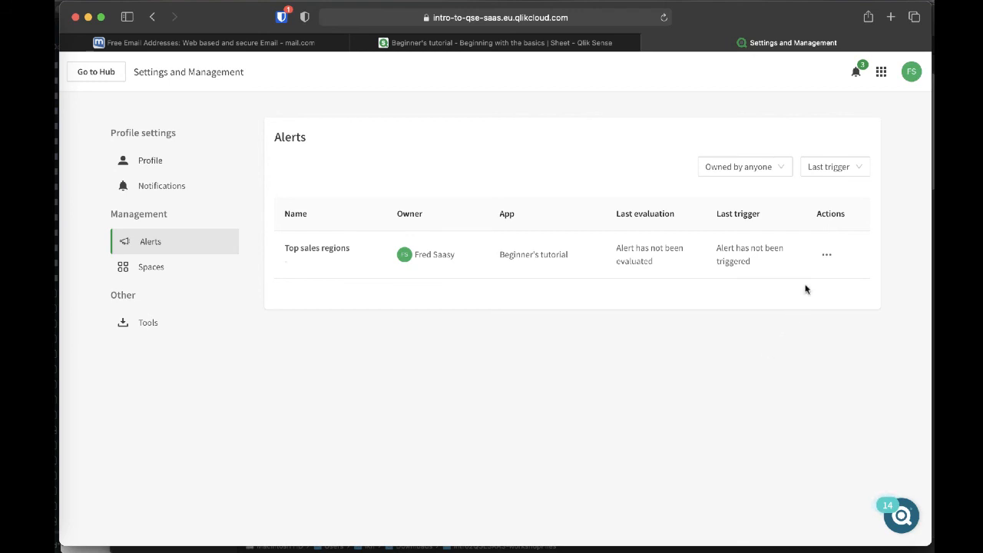
# Review the details of the Top sales regions alert from its latest notification, and close them.
pyautogui.click(857, 72)
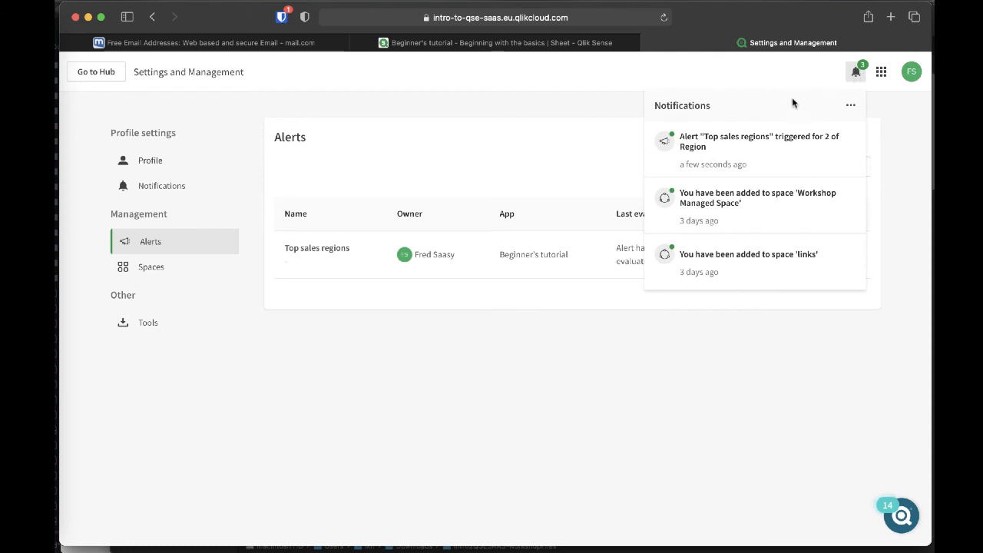
pyautogui.click(731, 148)
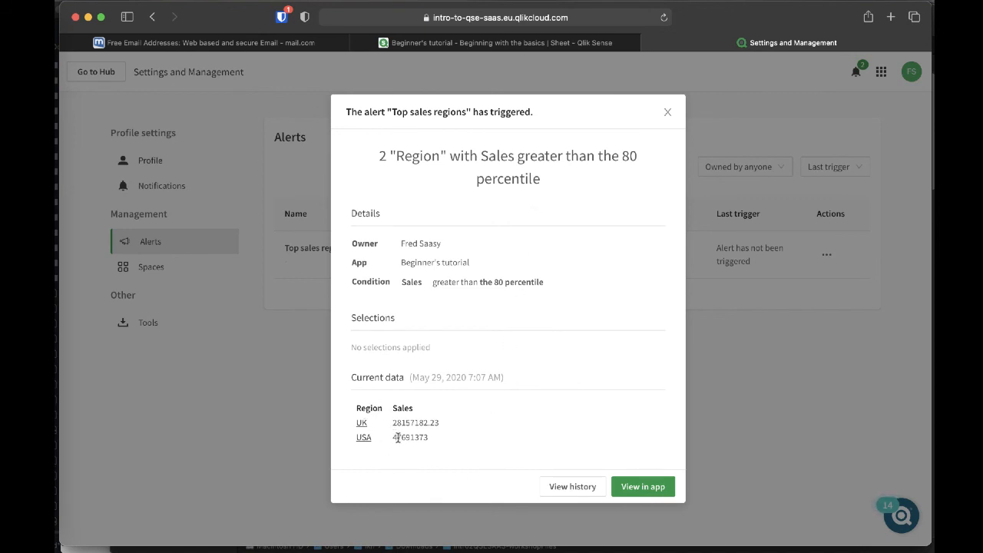
pyautogui.click(665, 115)
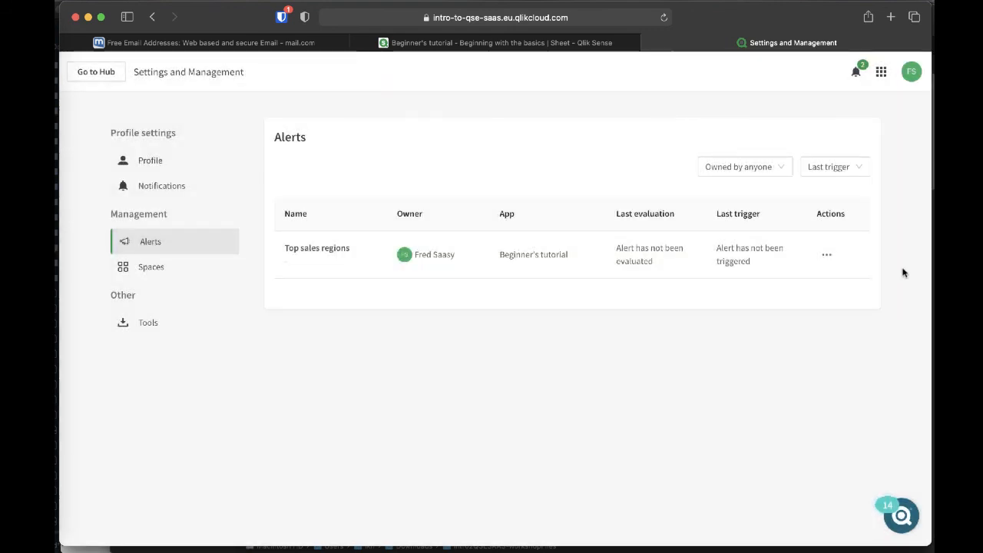